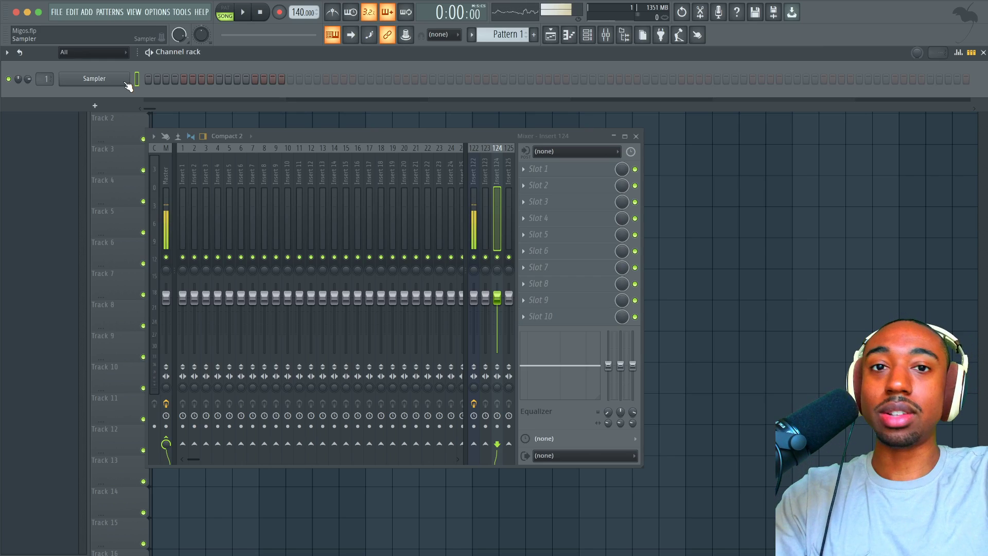
Replace the Sampler channel's instrument with Hermes and move its plugin window up, clear of the mixer's lower part
right_click(126, 83)
mouse_move(171, 176)
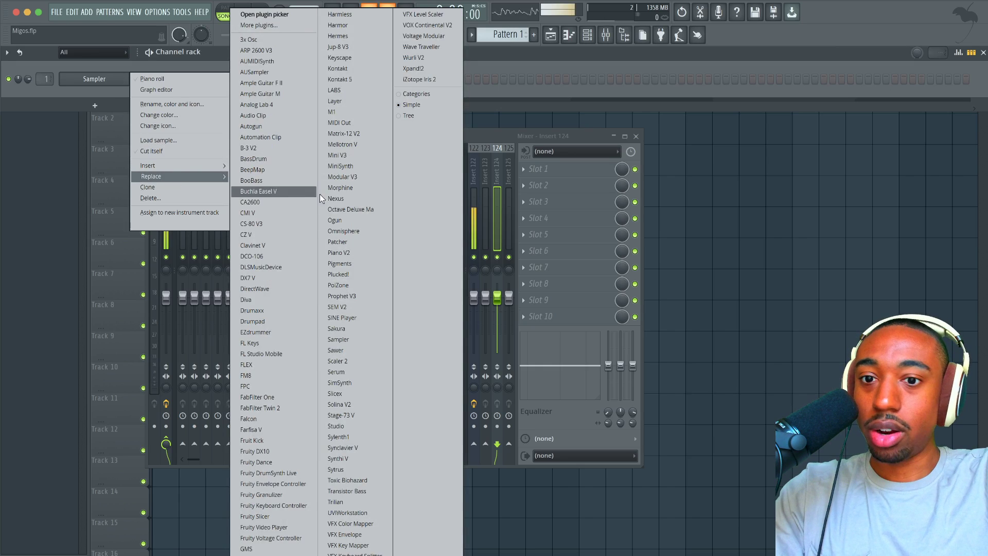
click(352, 35)
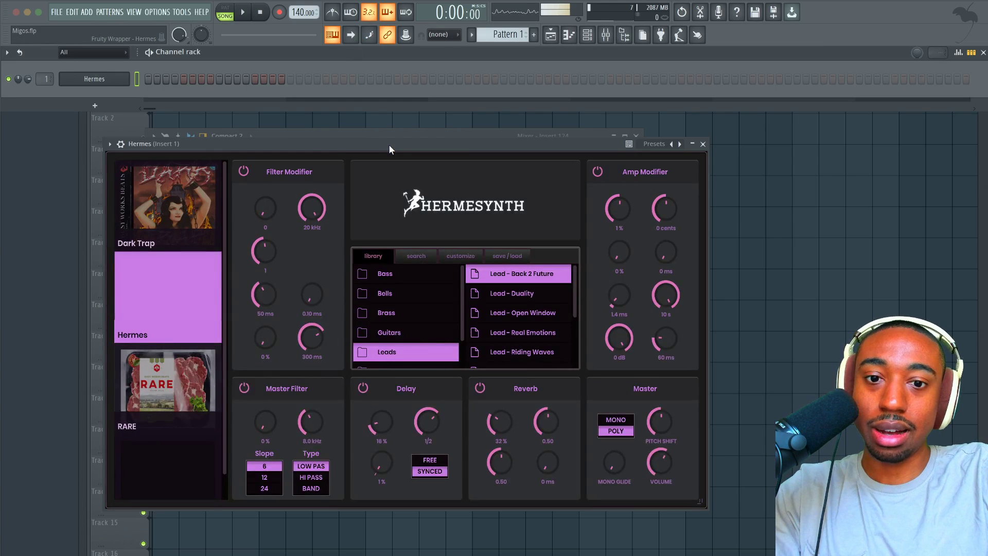
drag(392, 148, 392, 82)
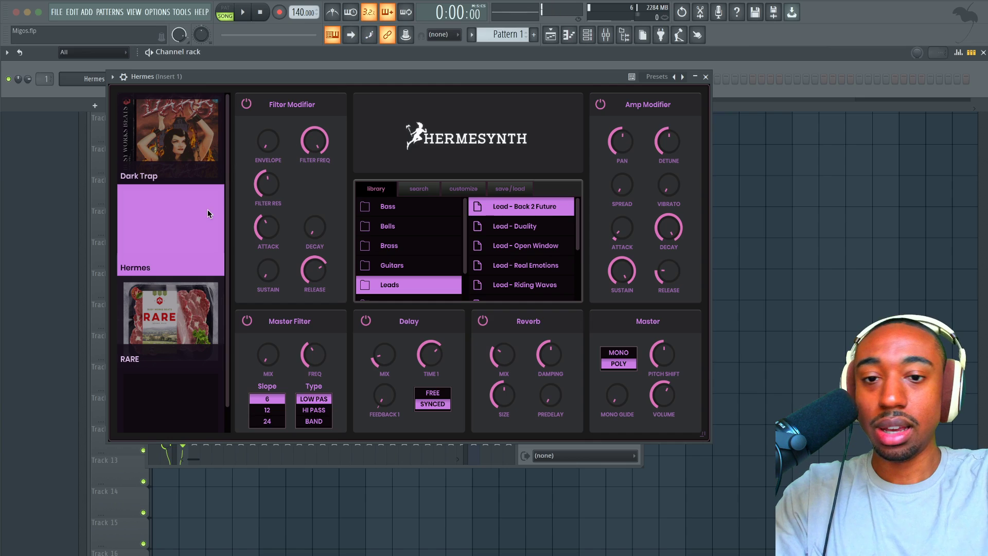
Load the Pluck - Digits preset from the Plucks folder of the Hermes library
scroll(394, 235, down, 1)
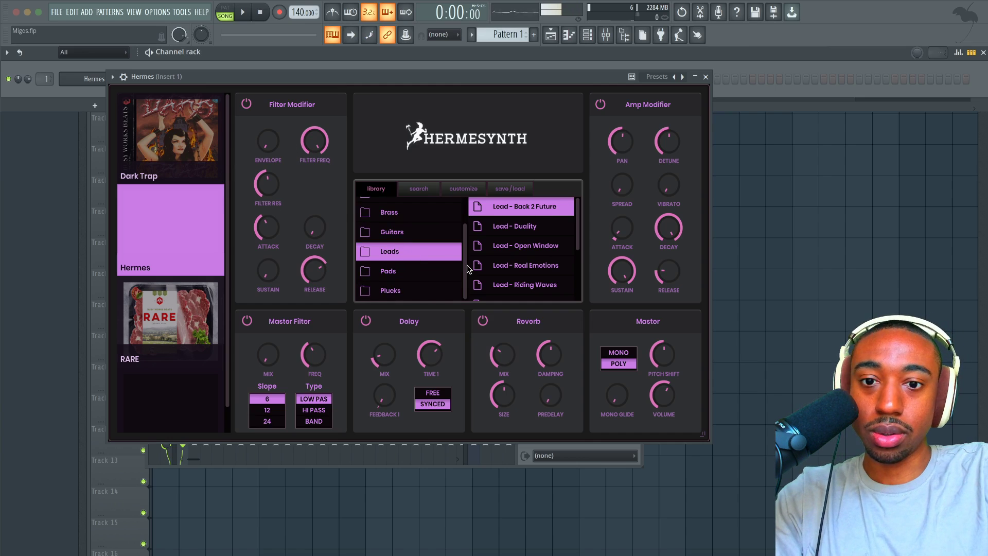
click(429, 289)
scroll(509, 252, down, 1)
click(519, 251)
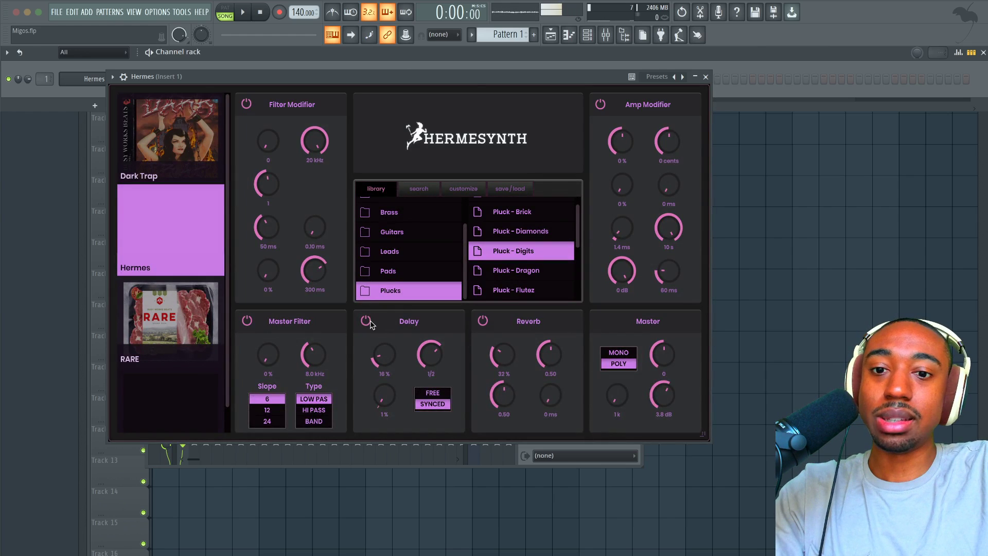
Turn off the Delay and Reverb effects in Hermes and close the plugin window
click(366, 321)
click(482, 321)
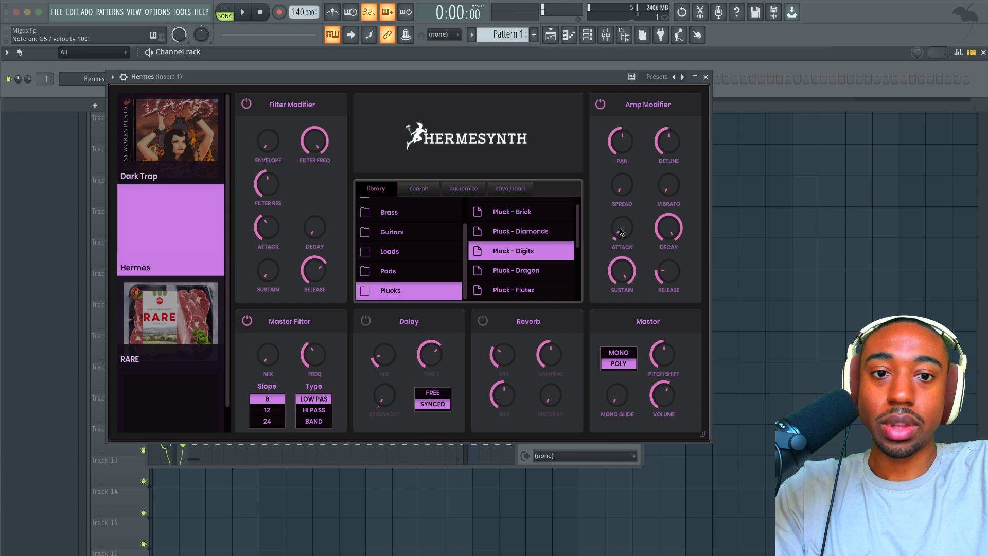
click(706, 78)
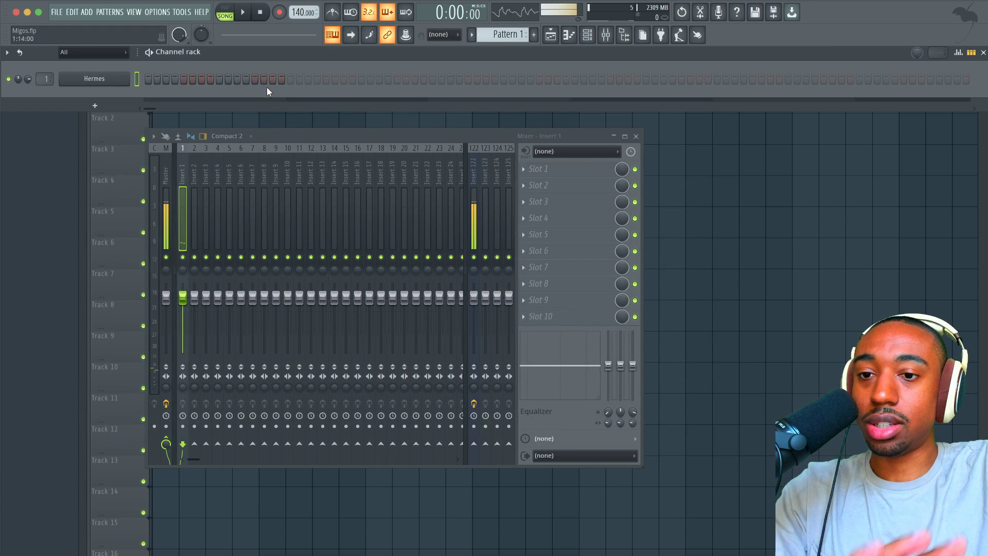
Set the project tempo to 132 BPM while listening to the metronome
click(242, 12)
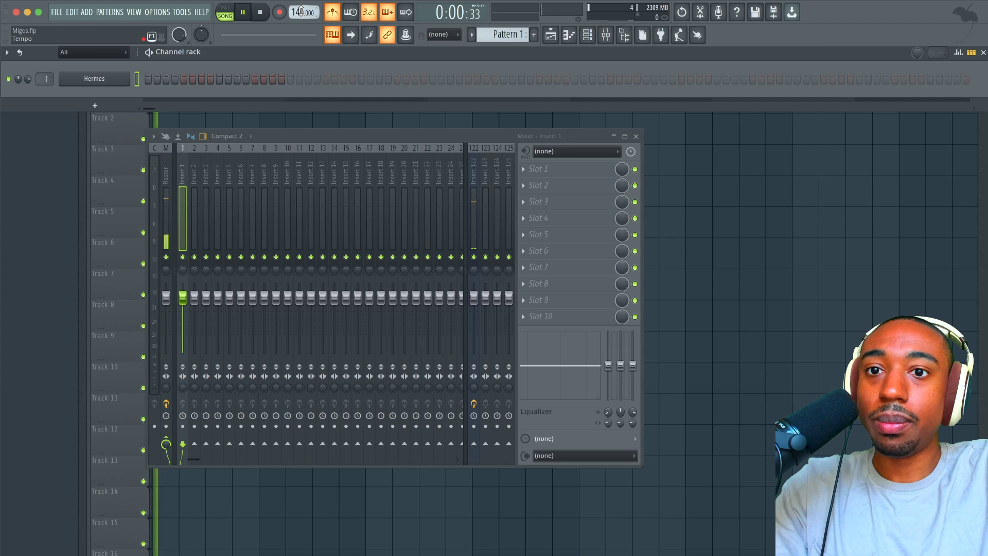
key(space)
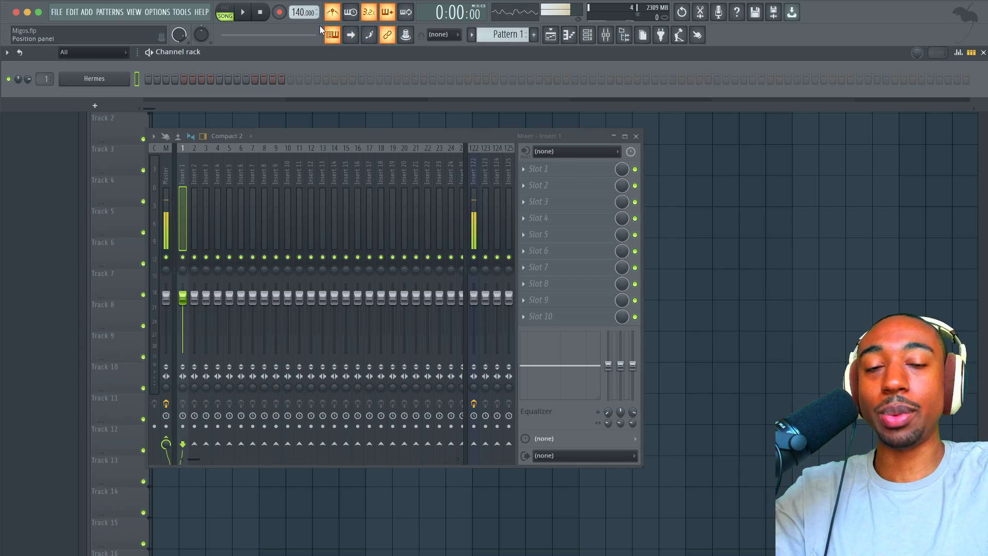
key(space)
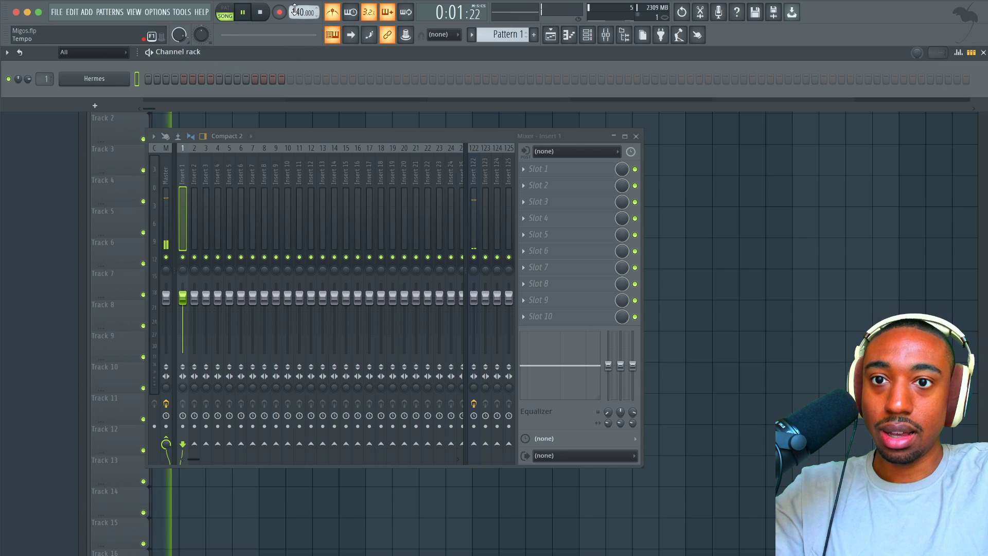
drag(300, 12, 299, 21)
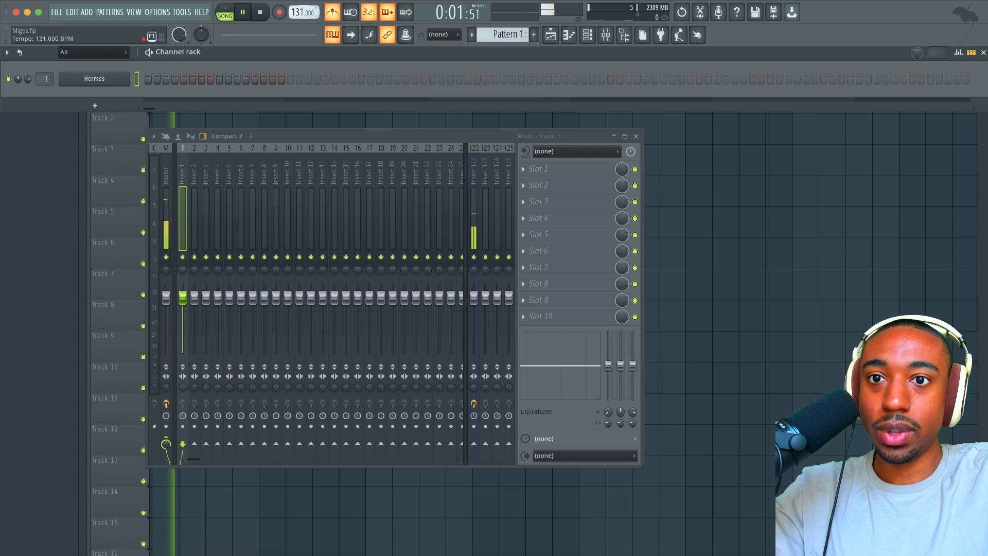
Open the piano roll for the Hermes channel and play the metronome to feel the tempo
right_click(122, 76)
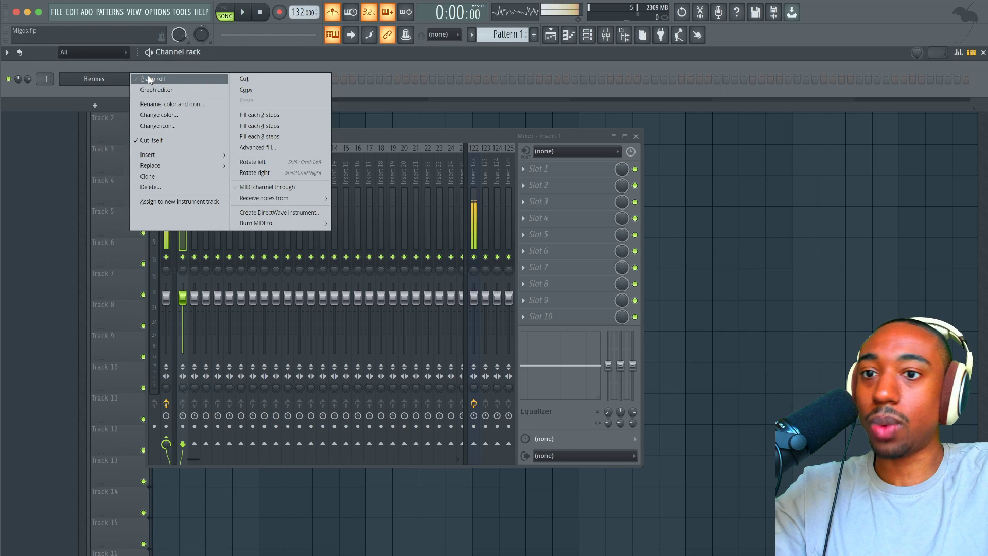
click(147, 75)
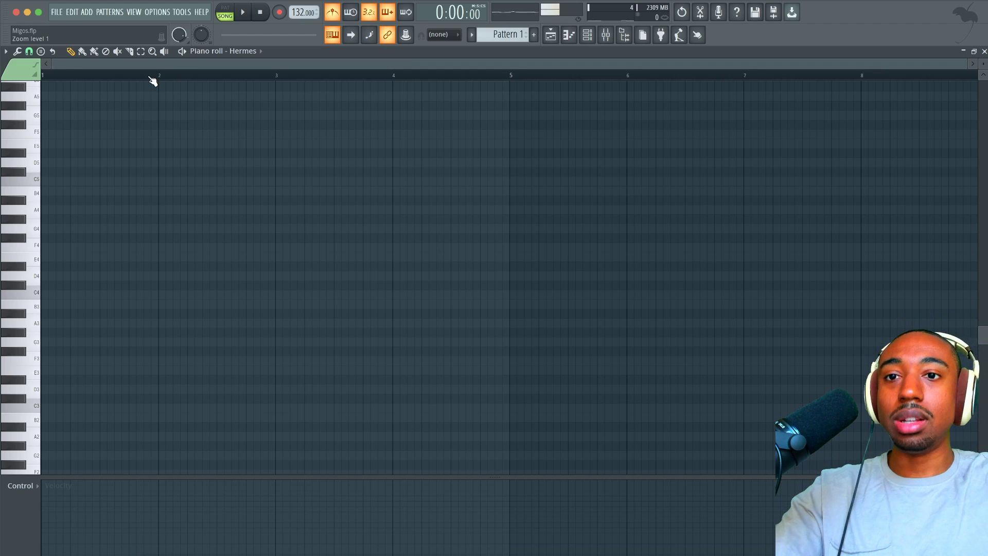
key(space)
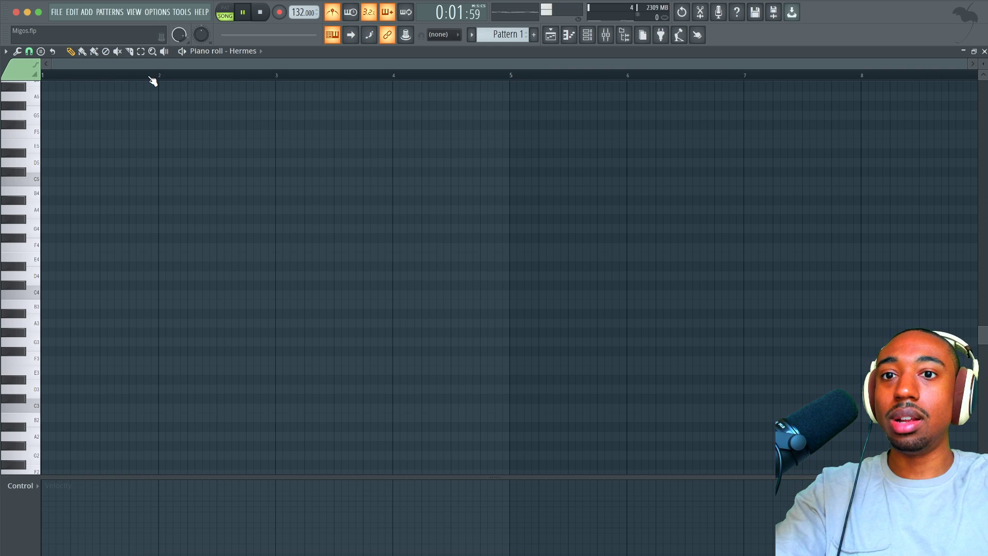
key(space)
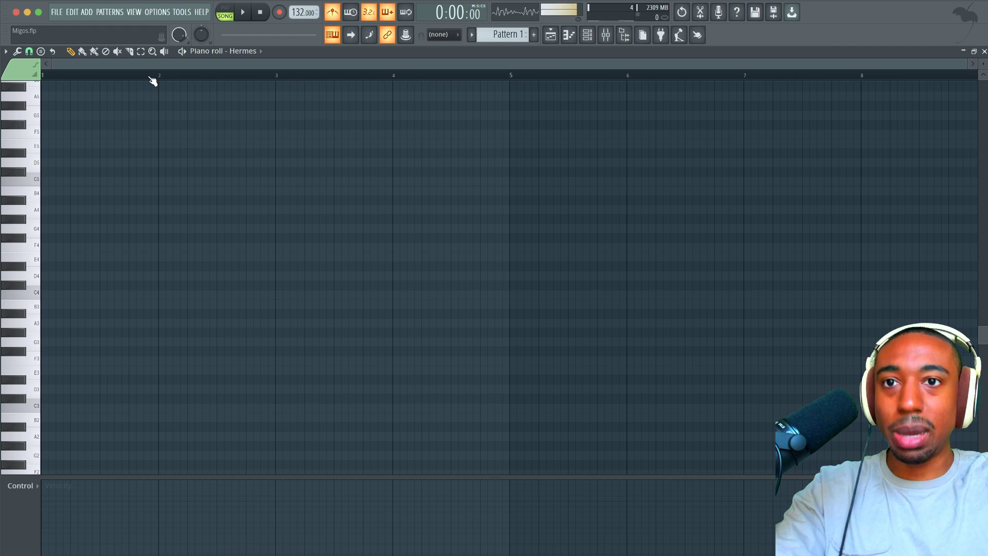
key(space)
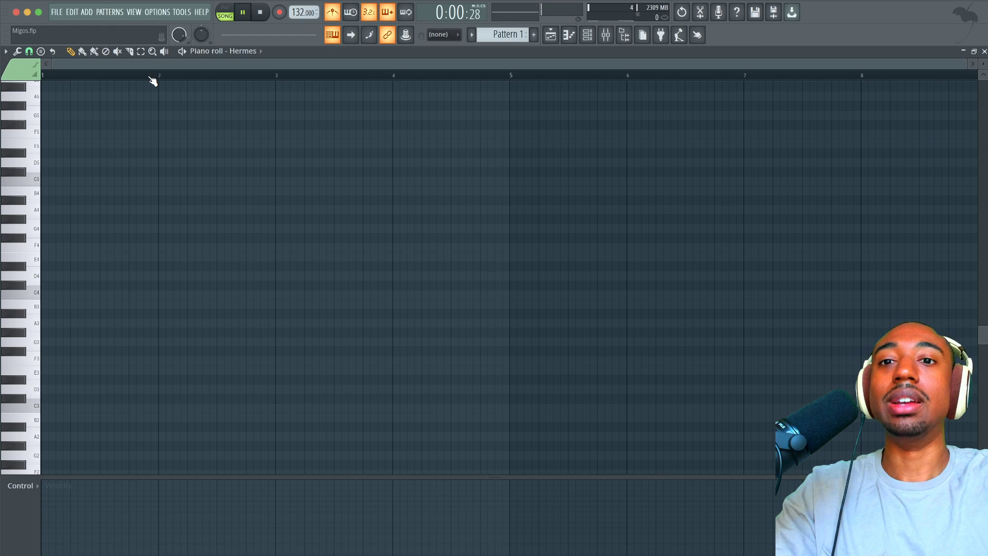
key(space)
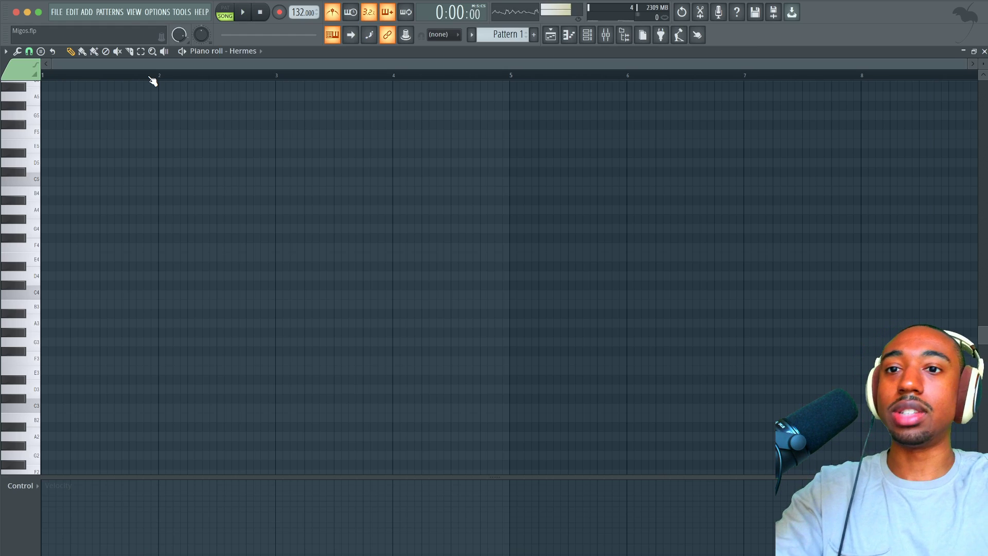
Switch to pattern playback and draw a C5 note at the start of bar 1, followed by one-step D5 and D#5 notes
click(54, 181)
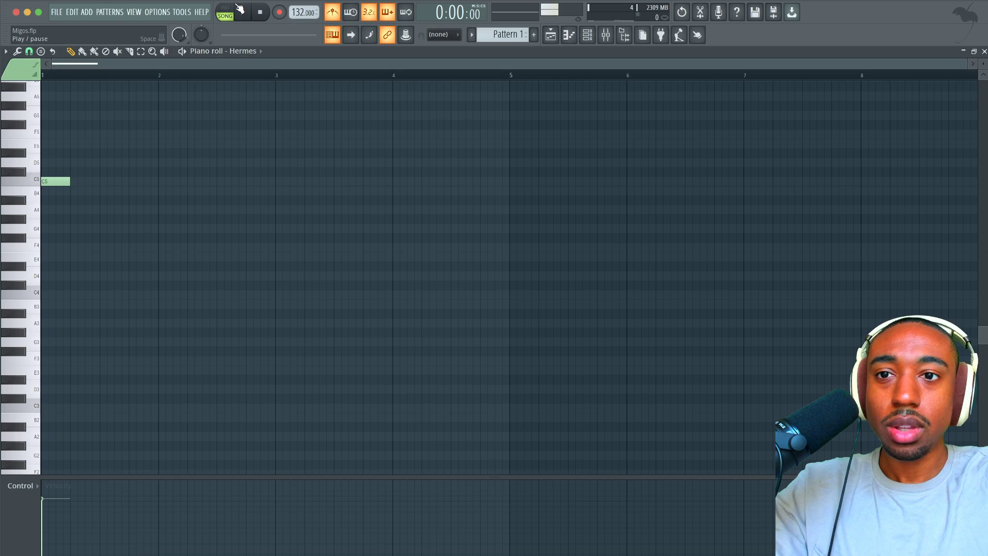
click(224, 8)
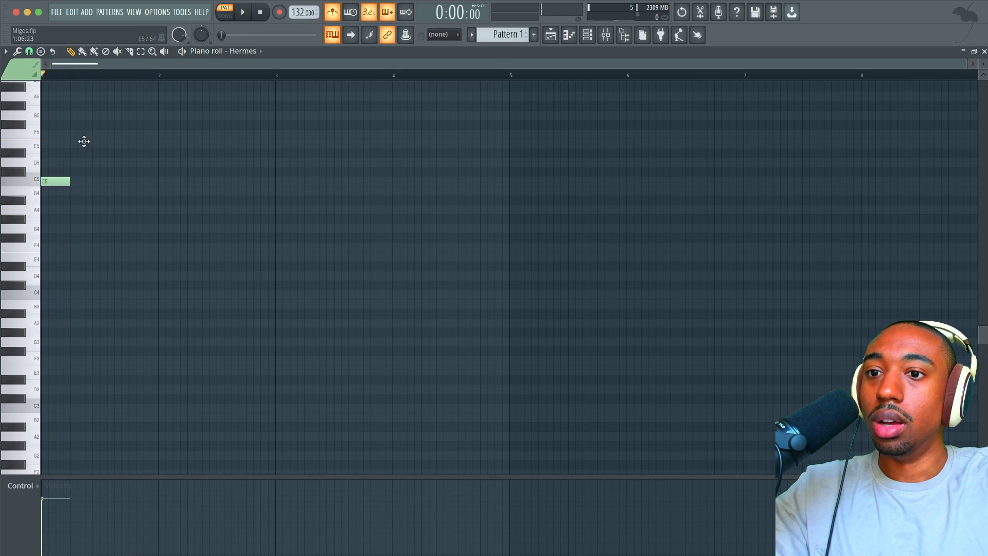
drag(84, 142, 69, 167)
right_click(73, 162)
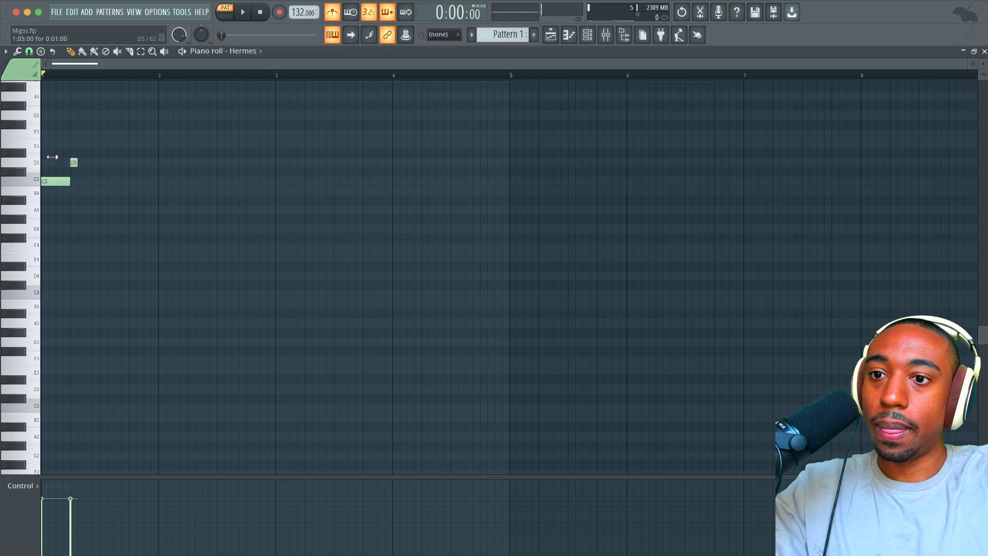
key(space)
key(space)
click(79, 152)
key(space)
key(space)
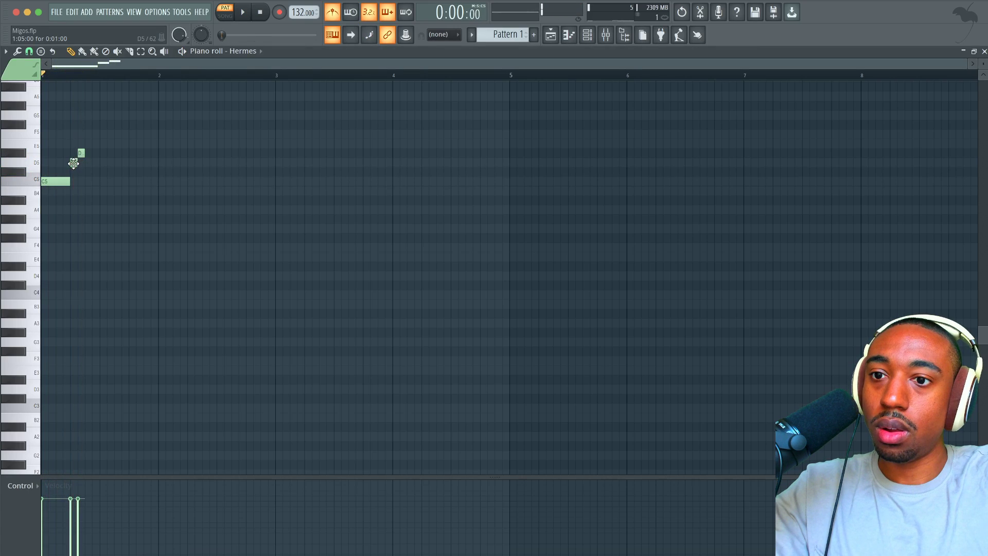
Shift the short D5 and D#5 notes one step later and lengthen the C5 note to five steps to meet them
drag(69, 172, 88, 153)
key(space)
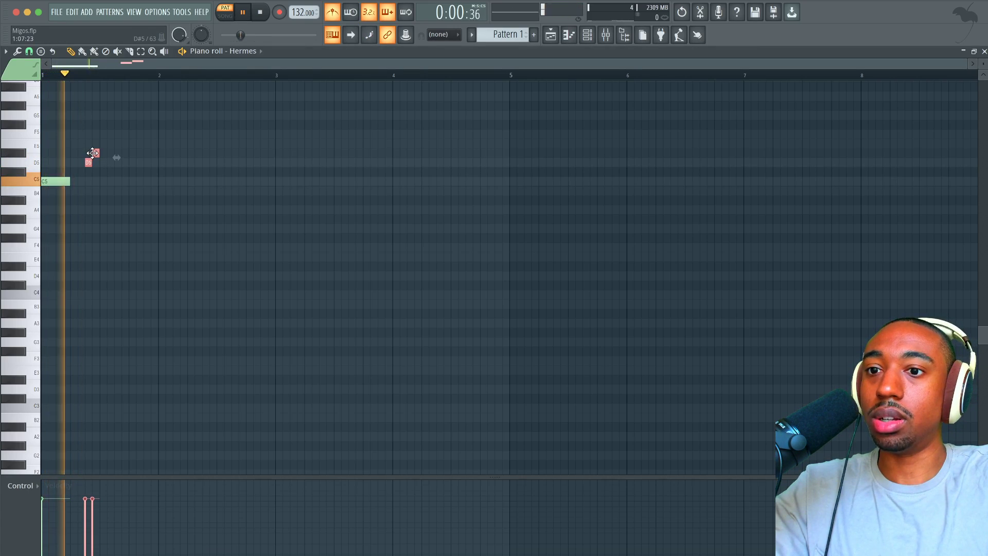
key(space)
key(space)
key(space)
super+click(93, 174)
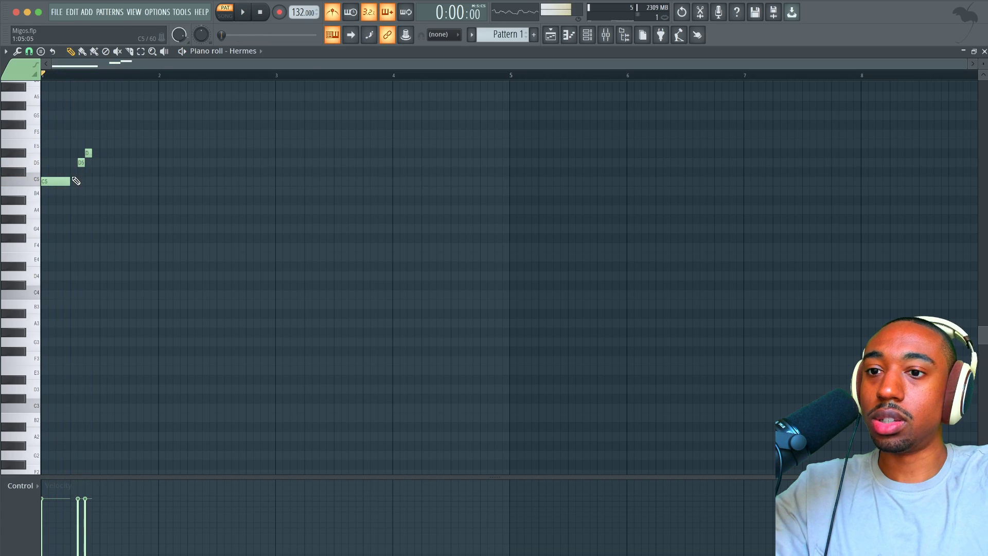
drag(72, 179, 78, 179)
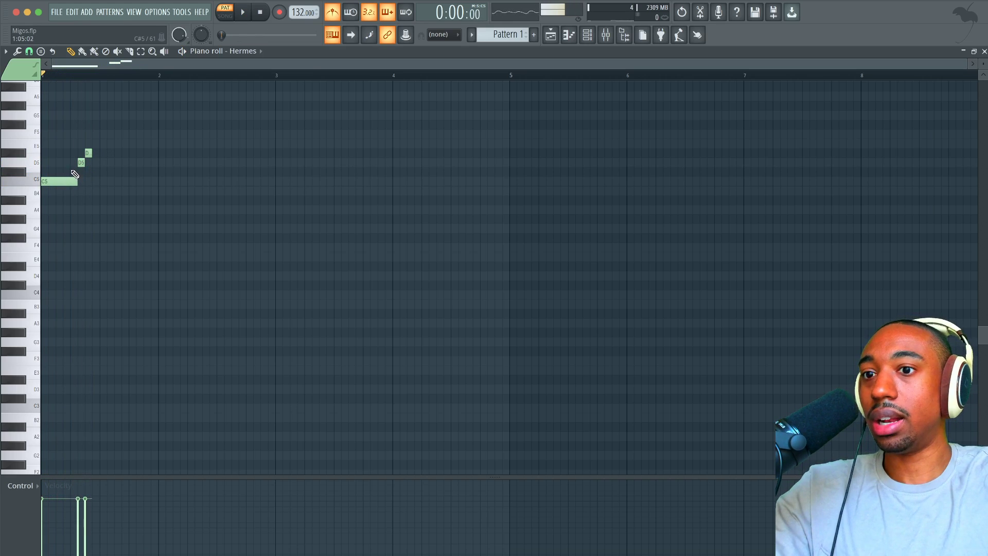
Switch the piano roll snap to 1/2 beat and back to 1/4 beat
click(29, 50)
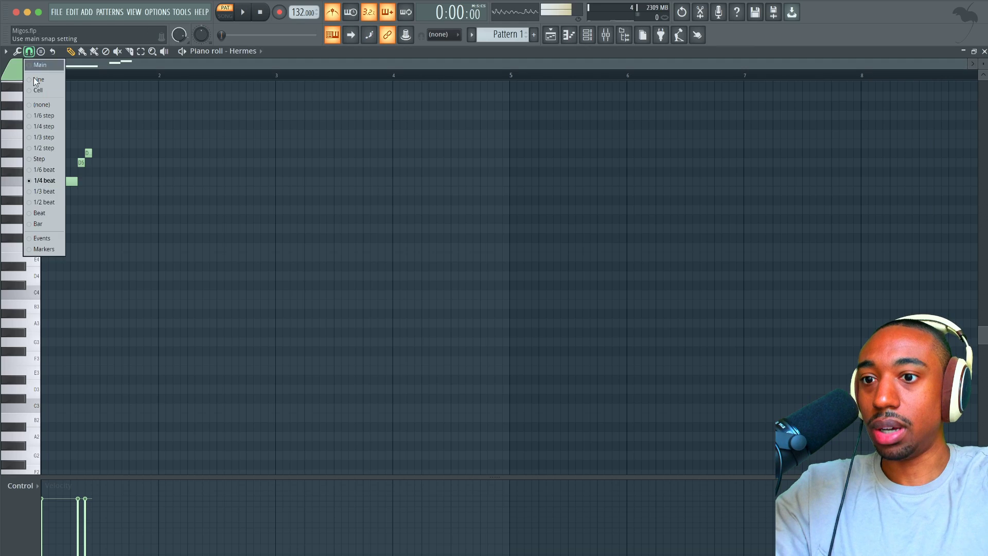
click(48, 202)
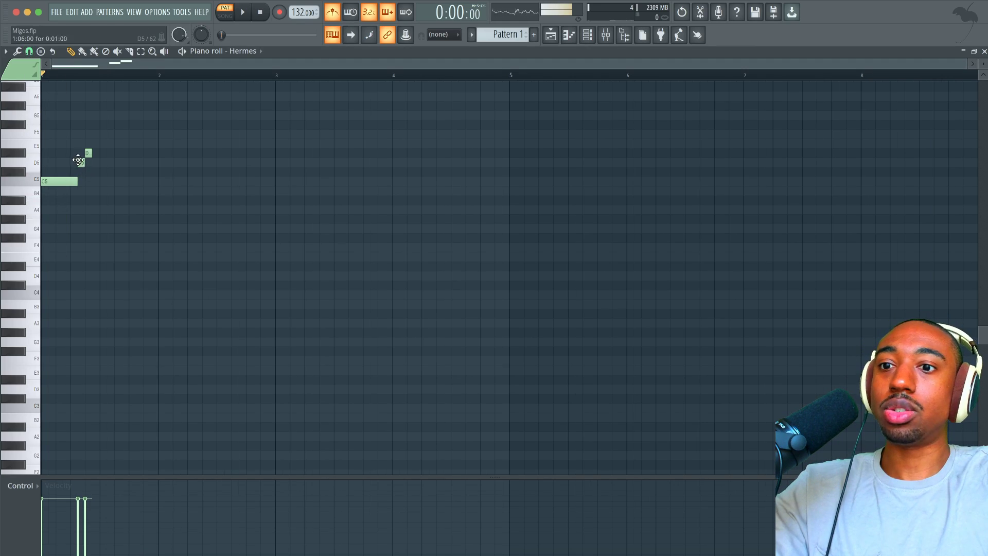
click(28, 50)
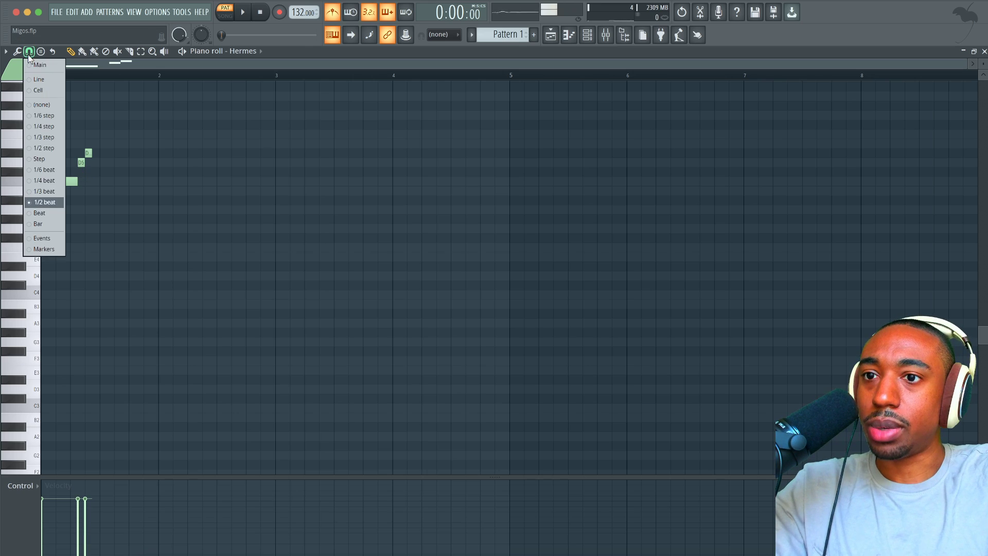
click(50, 178)
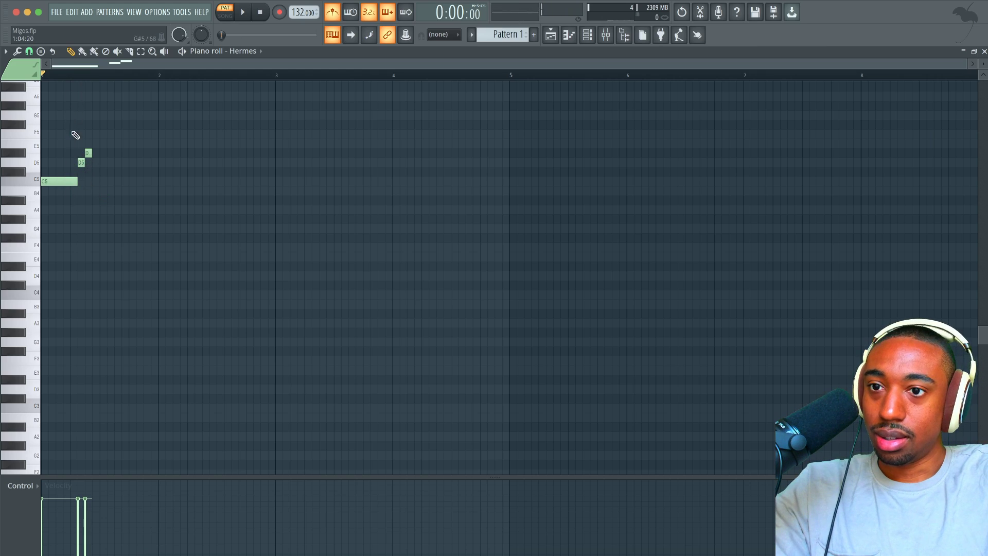
Listen to the phrase and complete bar 1 with four-step F5 and G5 notes, the F5 starting on step 9
key(space)
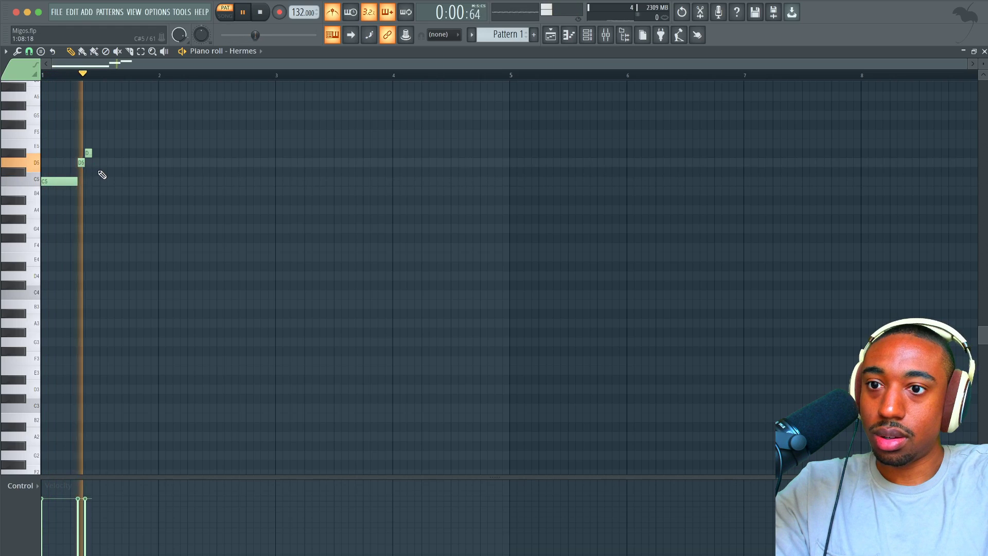
key(space)
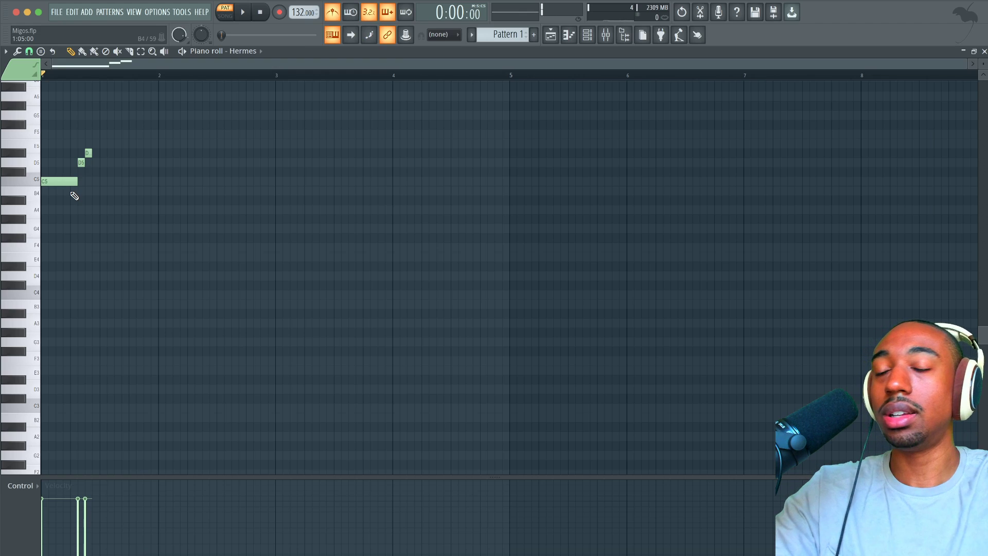
click(99, 181)
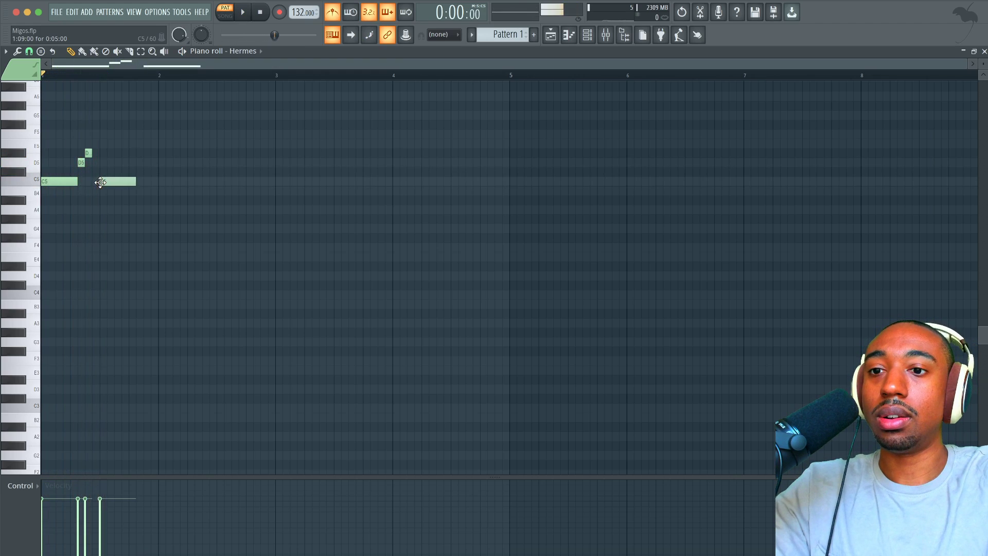
drag(100, 182, 129, 111)
key(space)
key(space)
key(space)
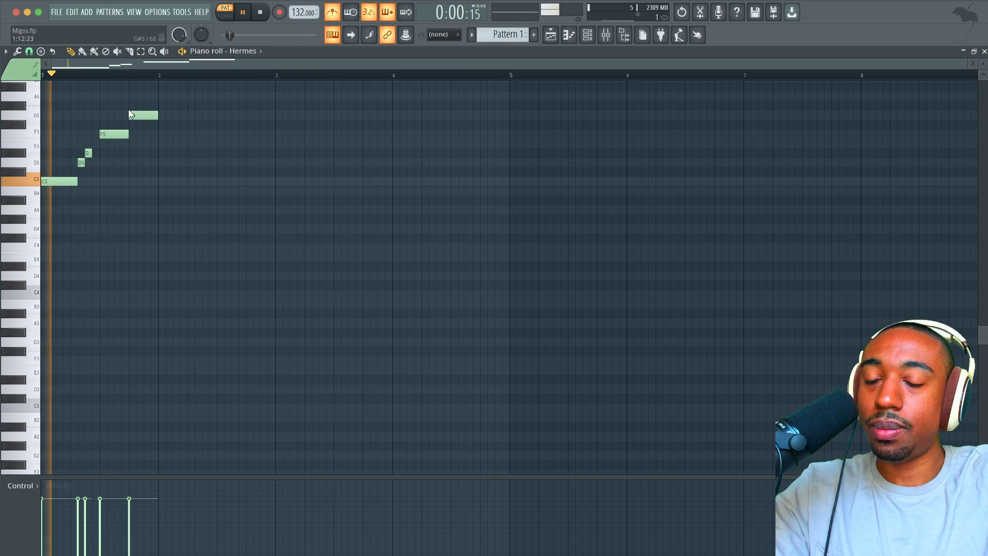
Duplicate the whole bar 1 phrase into bars 2 and 3, aligning each copy to its bar start
key(ctrl+a)
key(space)
key(ctrl+b)
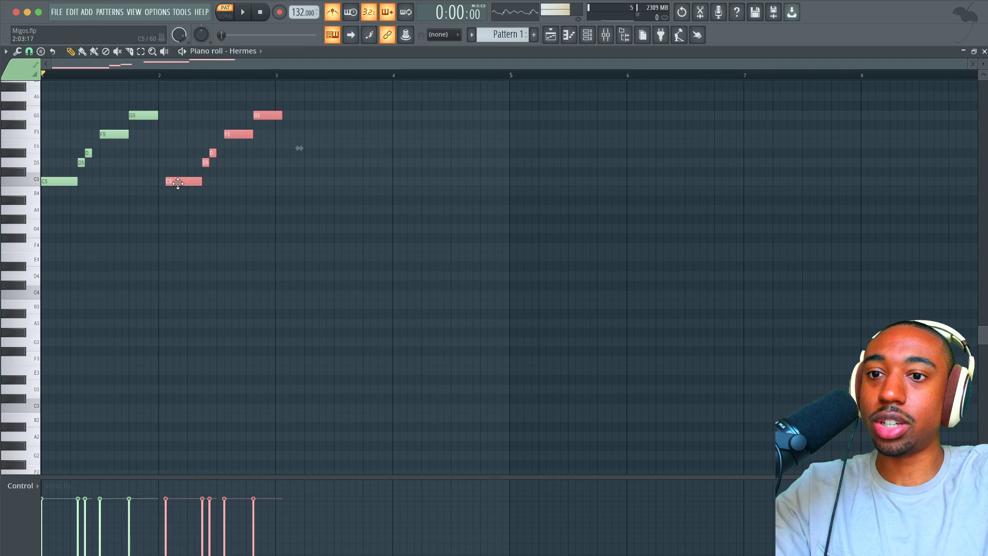
drag(178, 183, 284, 184)
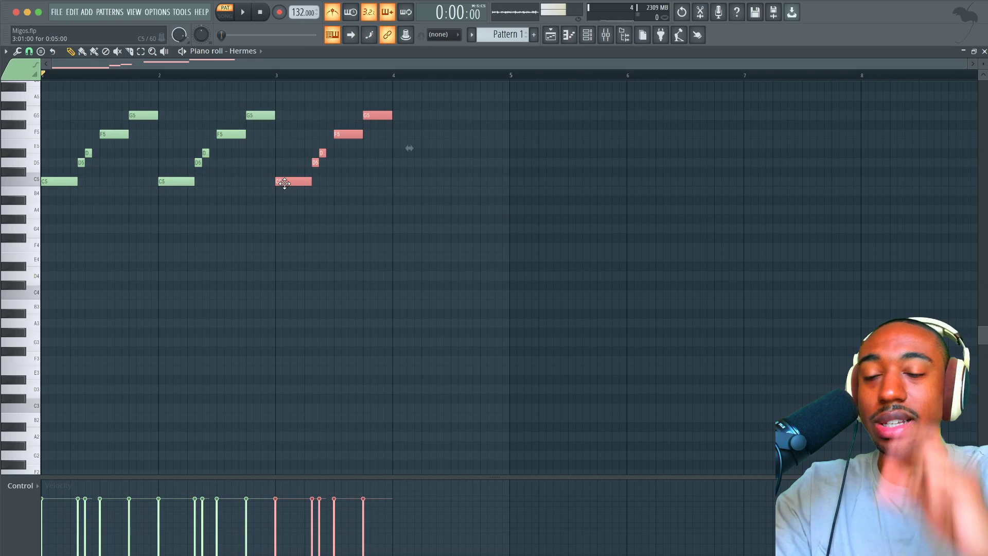
click(309, 194)
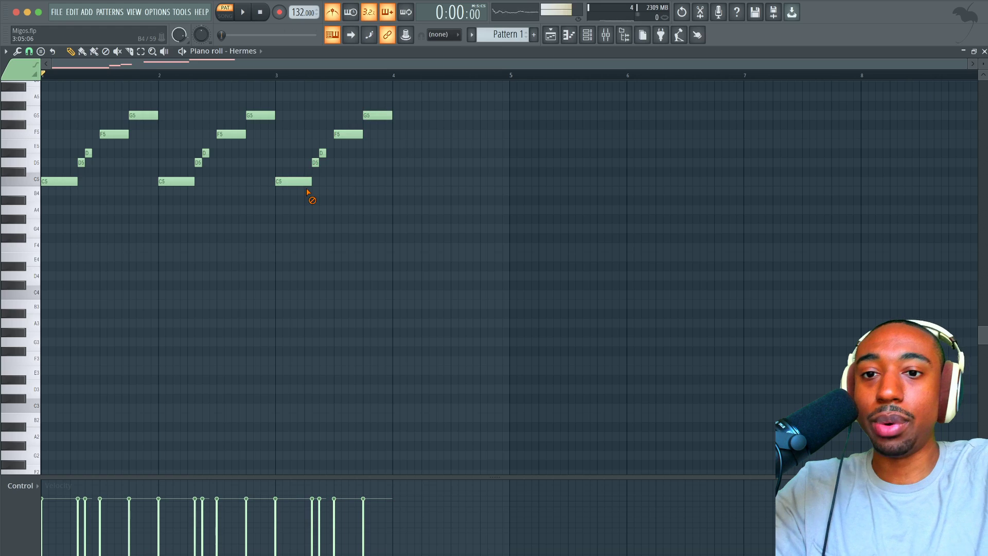
Try a bar 3 variation with C5 shortened to four steps and two-step D5 and D#5 notes, and play that bar
drag(311, 181, 303, 180)
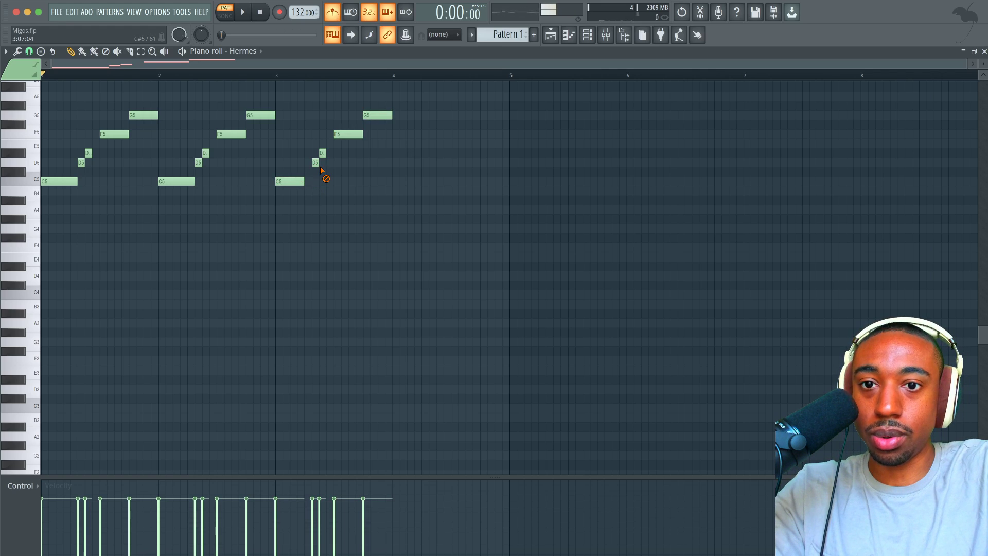
right_click(314, 162)
right_click(322, 152)
click(305, 163)
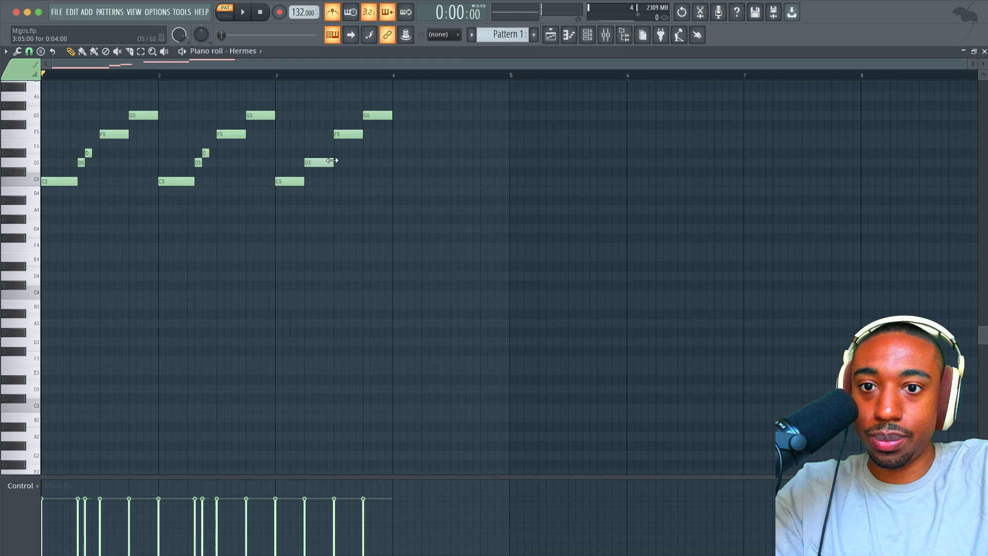
drag(332, 162, 319, 162)
click(323, 153)
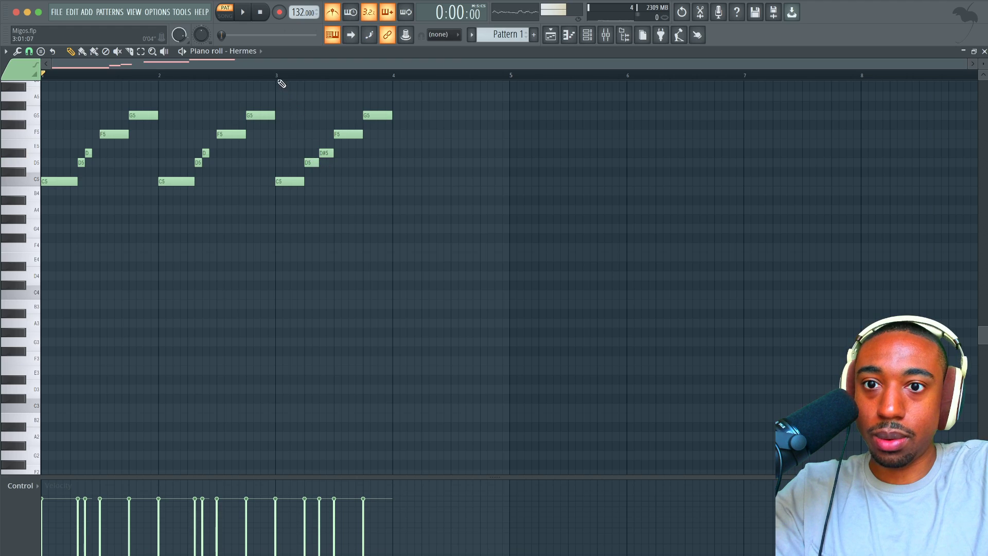
drag(276, 76, 393, 78)
key(space)
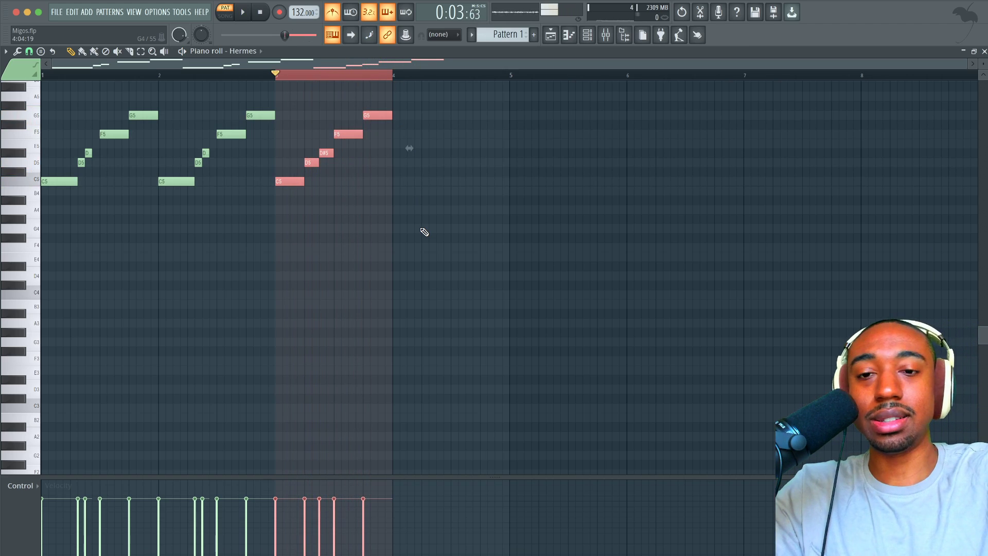
key(space)
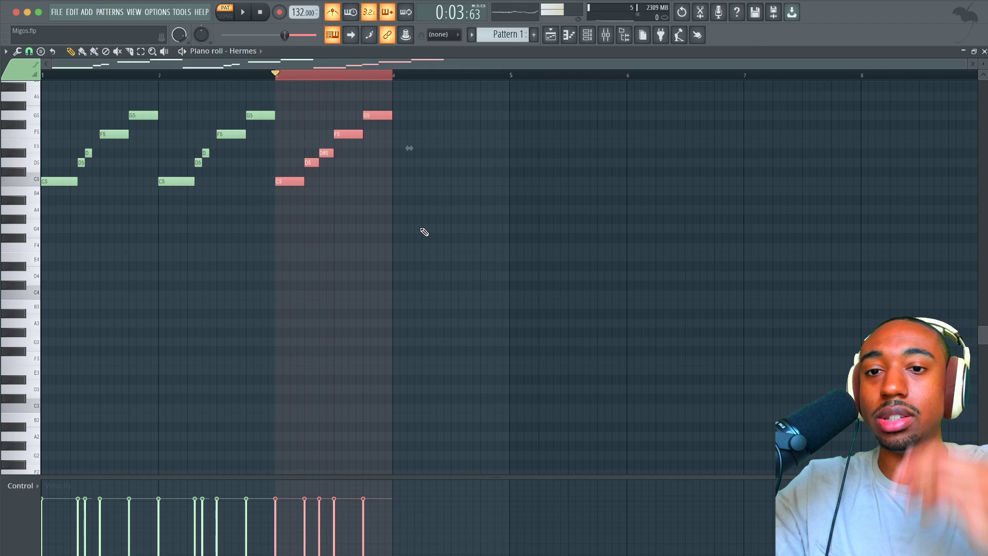
Replace the bar 3 notes with a copy of the original phrase and clear the time selection
key(Delete)
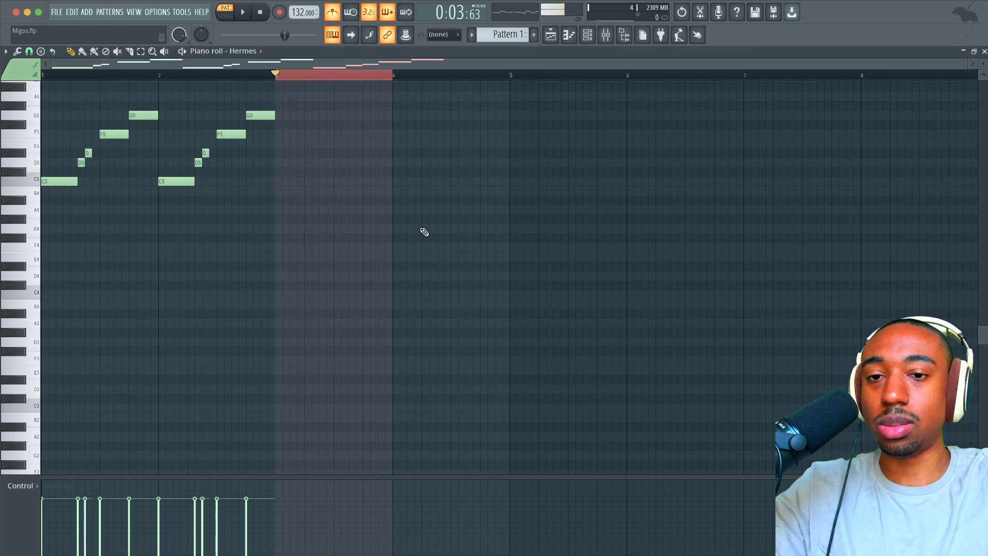
drag(282, 88, 294, 182)
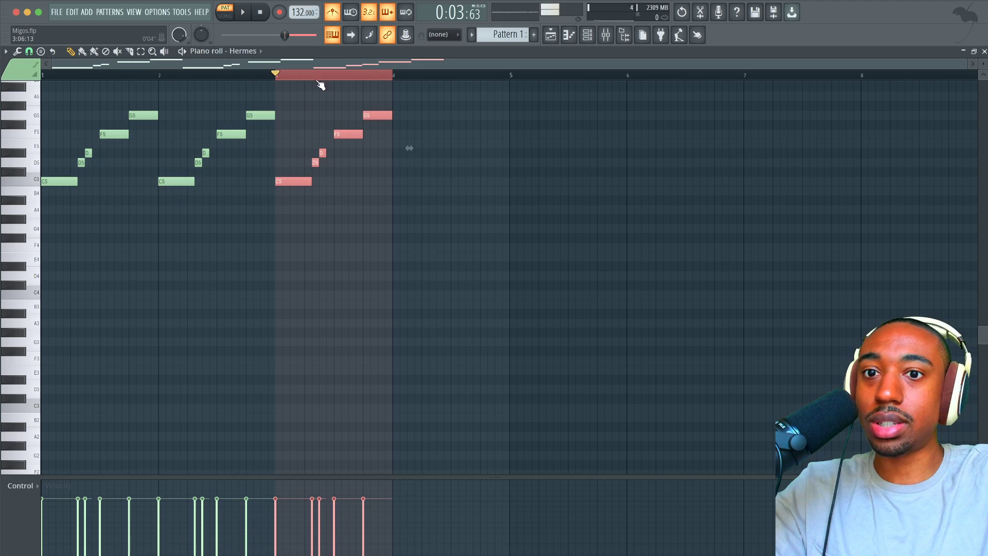
click(316, 79)
Copy the bar 3 phrase into bar 4, raised by one semitone to start on C#5, and play it back
drag(386, 99, 276, 197)
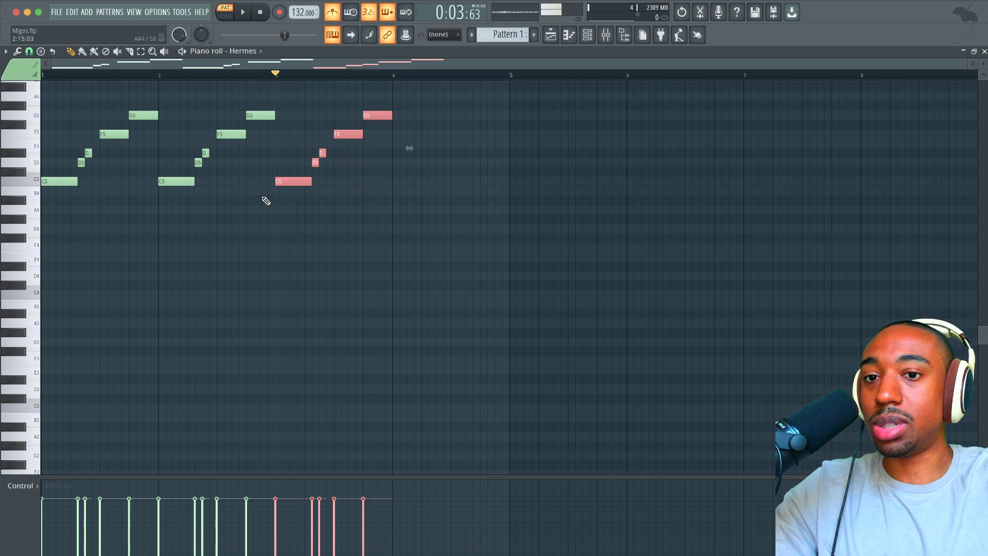
click(299, 179)
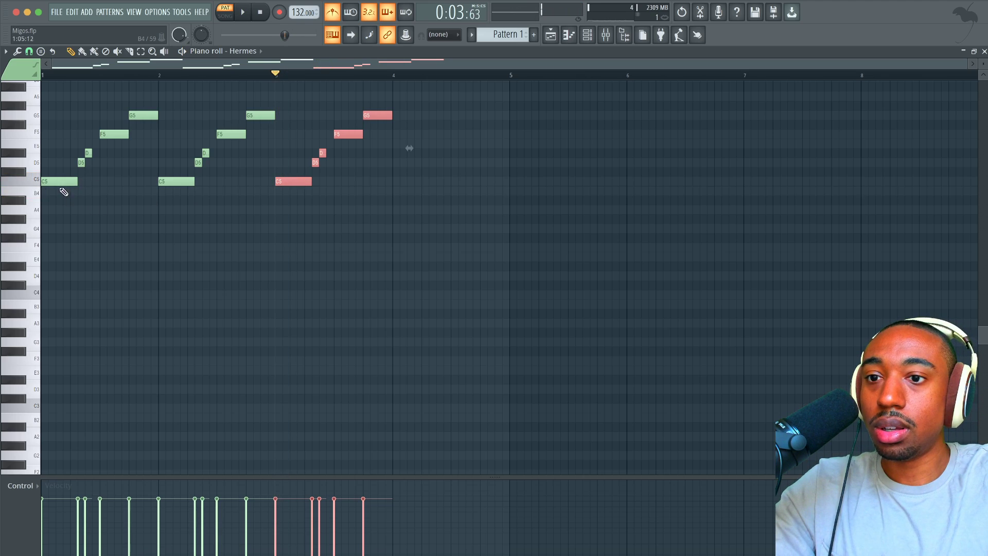
drag(288, 176, 402, 169)
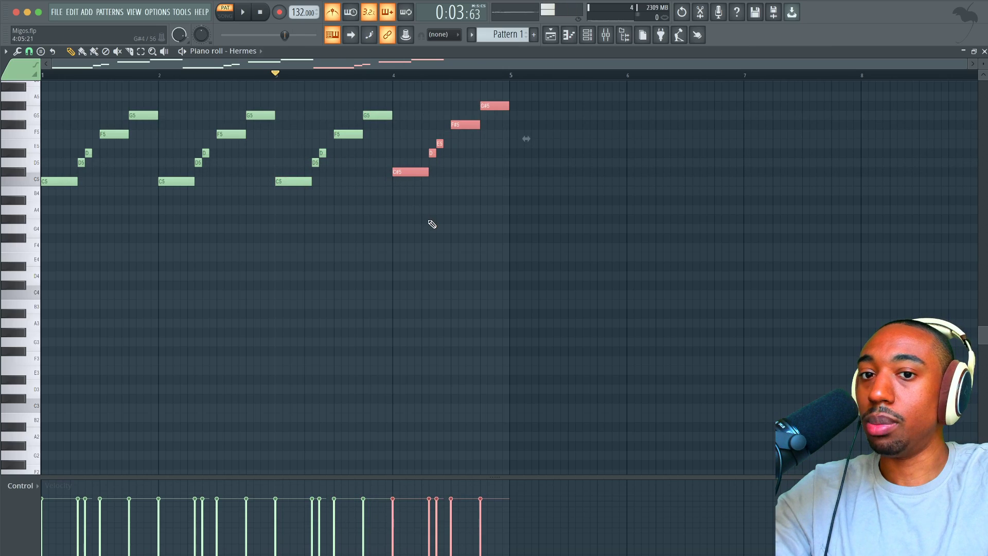
key(space)
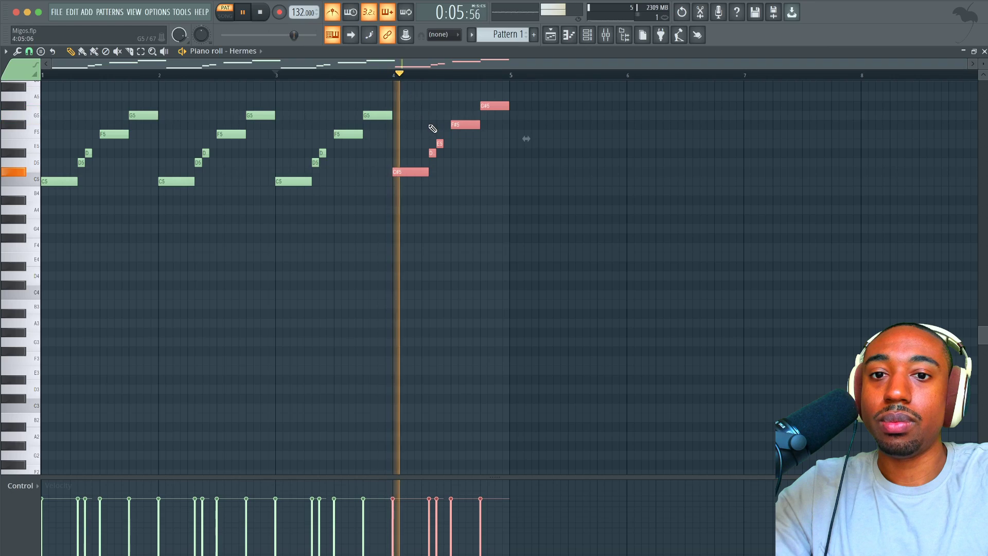
key(space)
Transpose the last four notes of bar 4 to D5, D#5, F5 and G5, leaving C#5 in place
drag(430, 177, 499, 107)
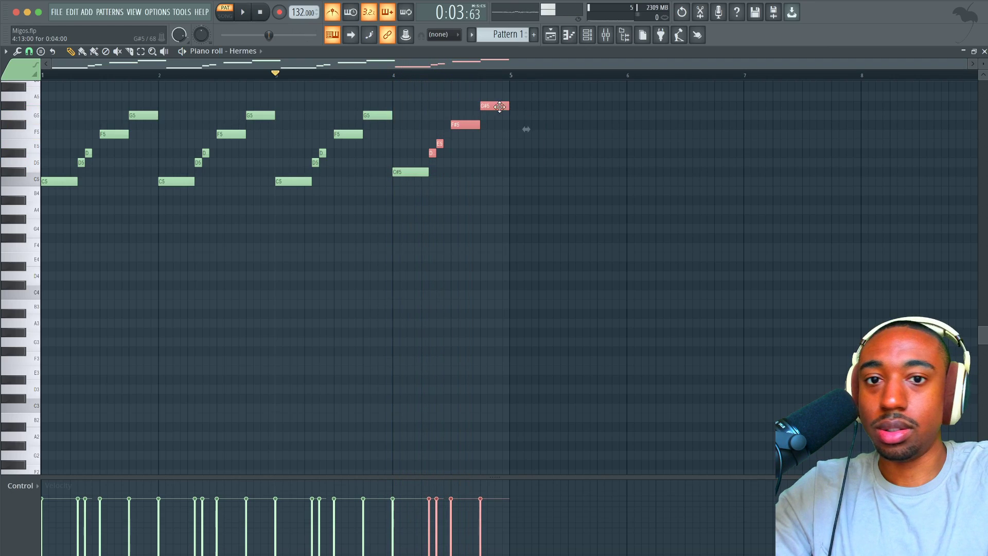
key(shift+Up)
key(shift+Up)
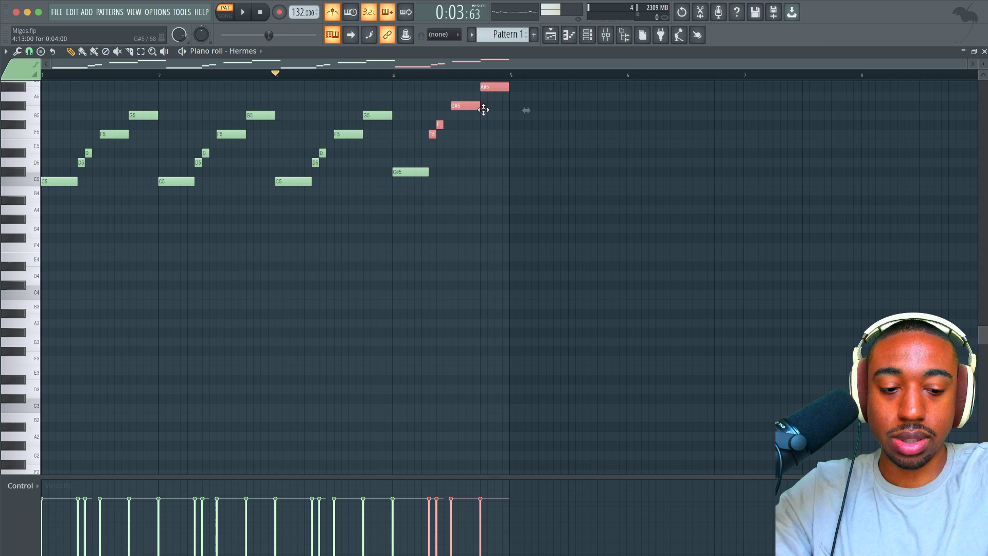
key(shift+Down)
key(shift+Down)
key(shift+Down)
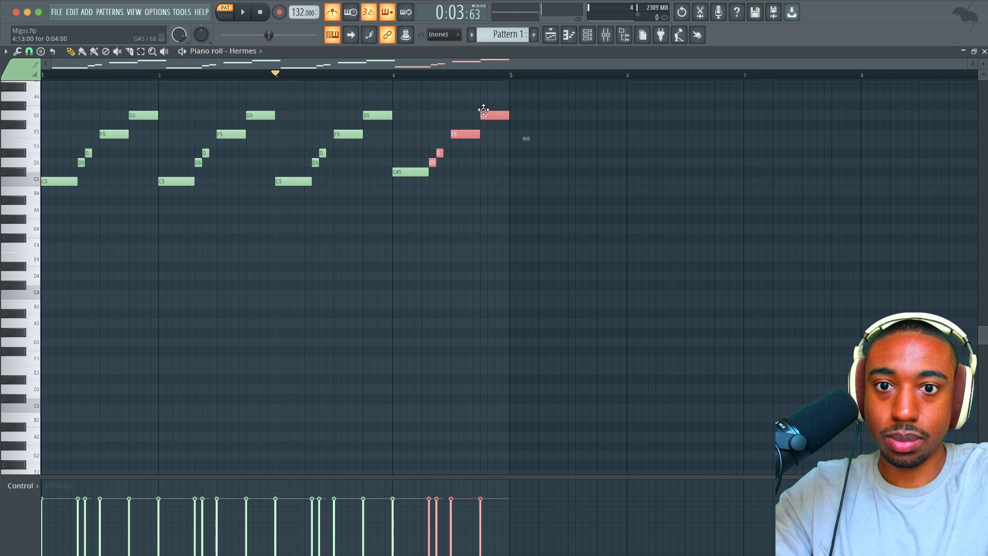
Listen to the four-bar melody from the start with the metronome off, comparing the opening notes of bars 3 and 4
key(space)
click(344, 14)
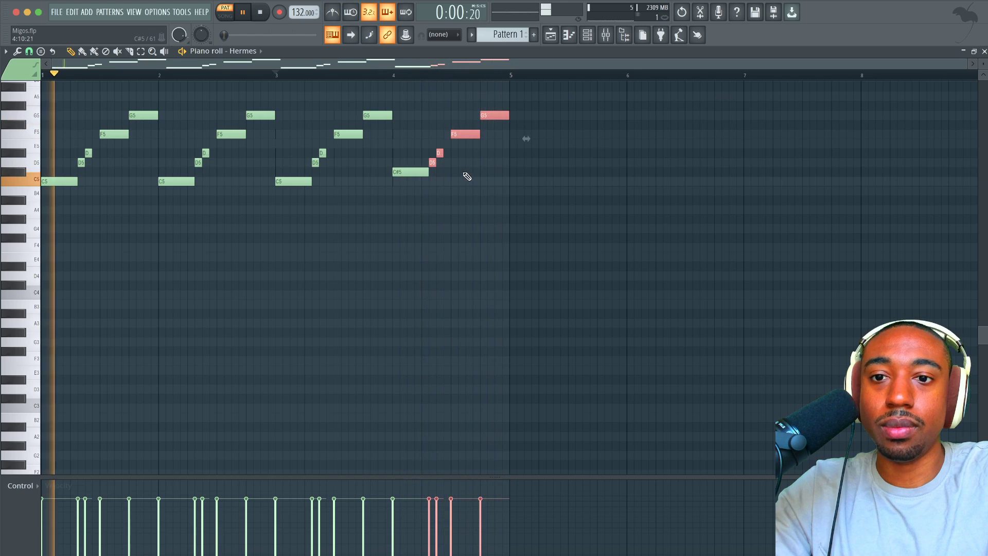
click(301, 181)
click(416, 174)
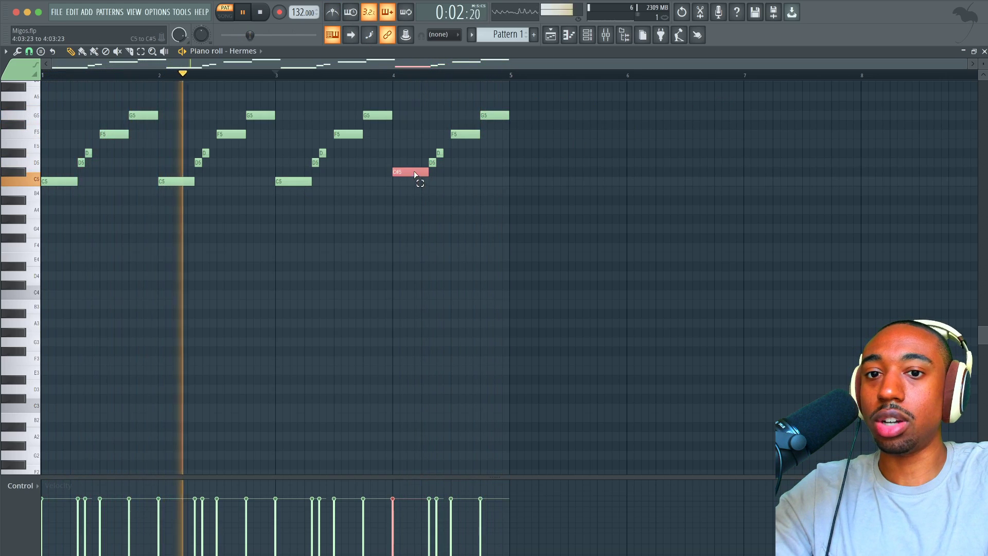
Leave the piano roll and set the Hermes synth's master volume to 6.25 dB
key(Escape)
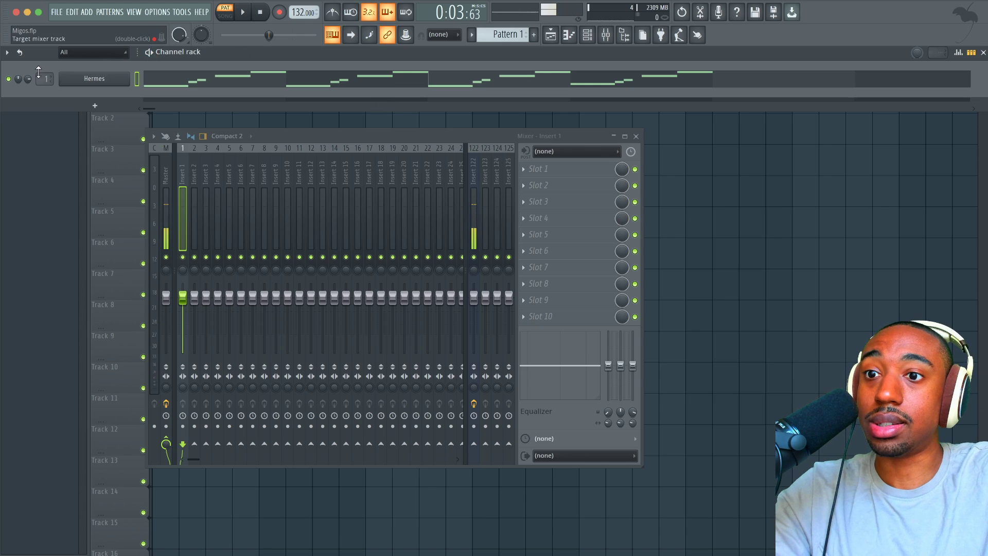
click(95, 78)
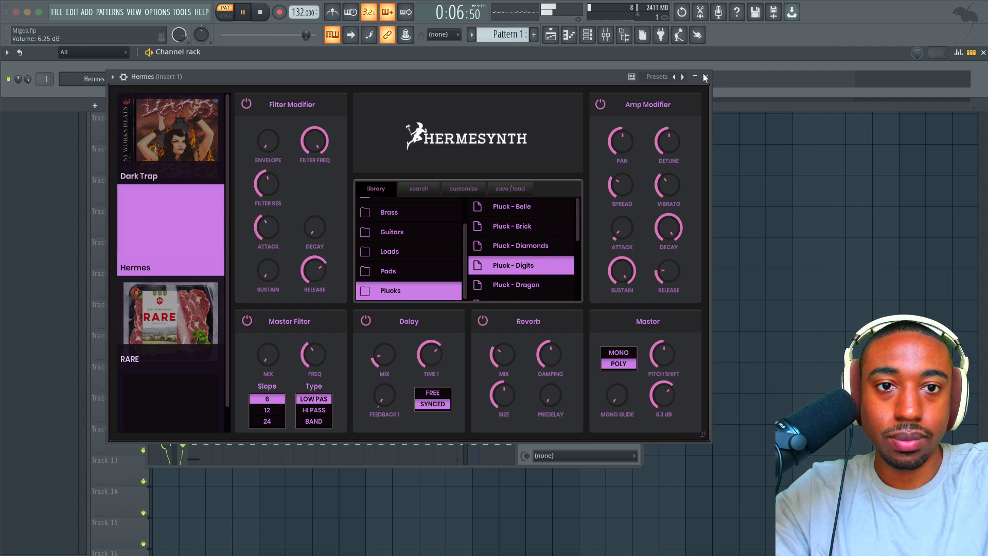
click(705, 76)
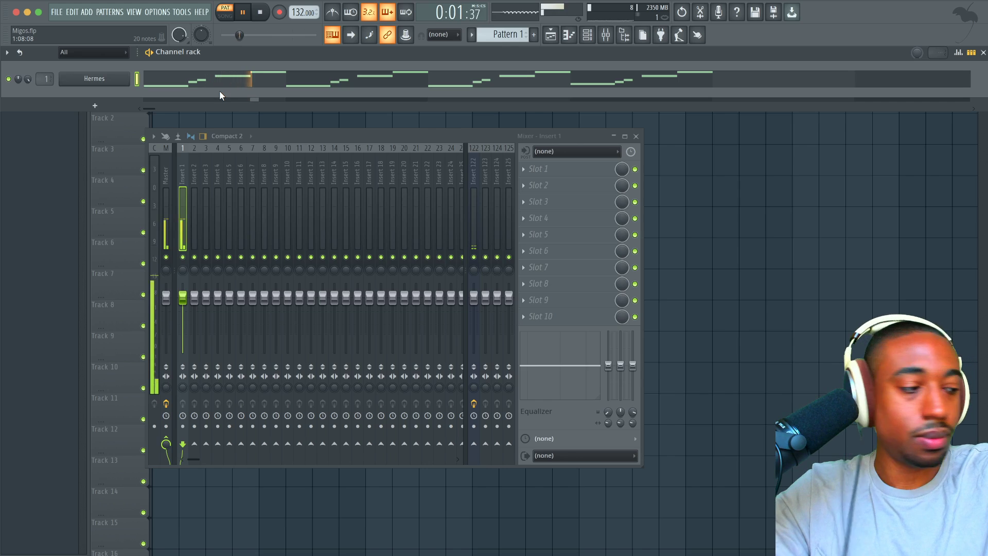
Show the sound browser with the Friends Sounds folder expanded and bring up the playlist in song mode
click(624, 35)
click(86, 273)
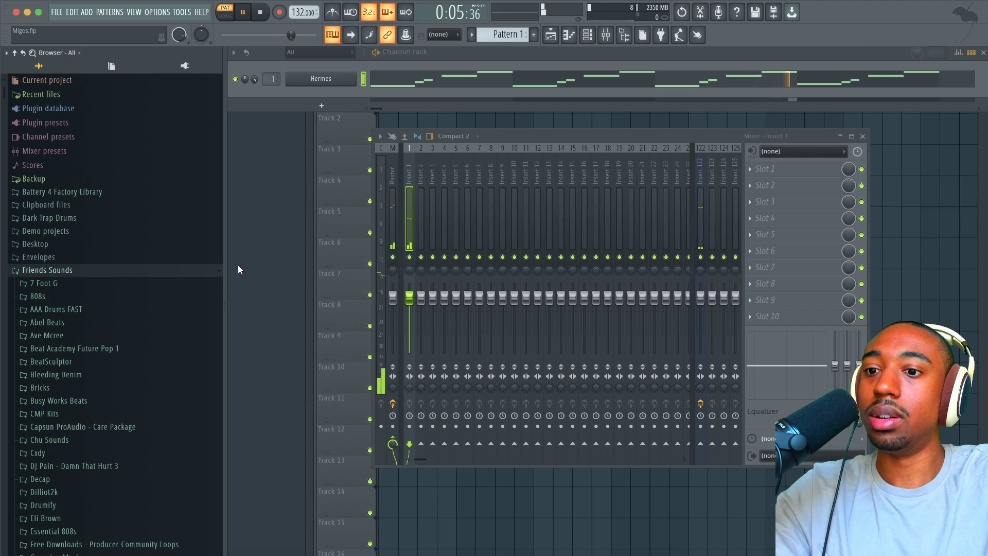
right_click(437, 118)
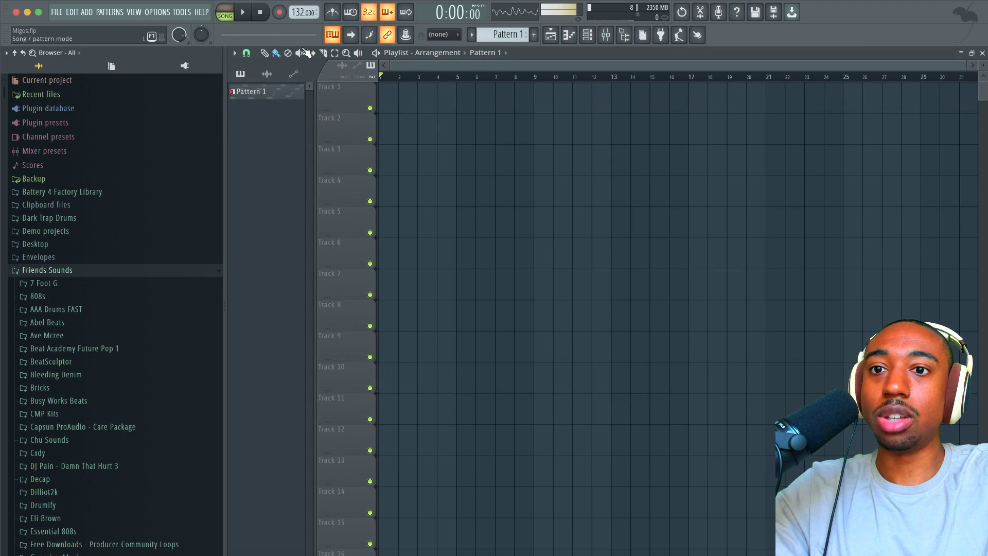
Place Pattern 1 at bar 1 of playlist track 1 and duplicate it until four clips fill 16 bars
drag(384, 94, 435, 96)
right_click(448, 102)
key(ctrl+b)
key(space)
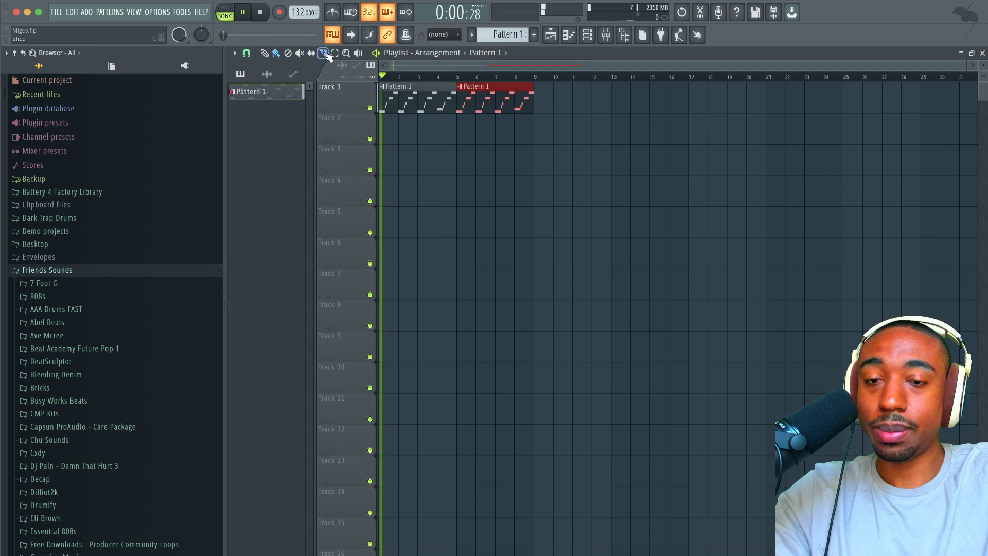
key(ctrl+b)
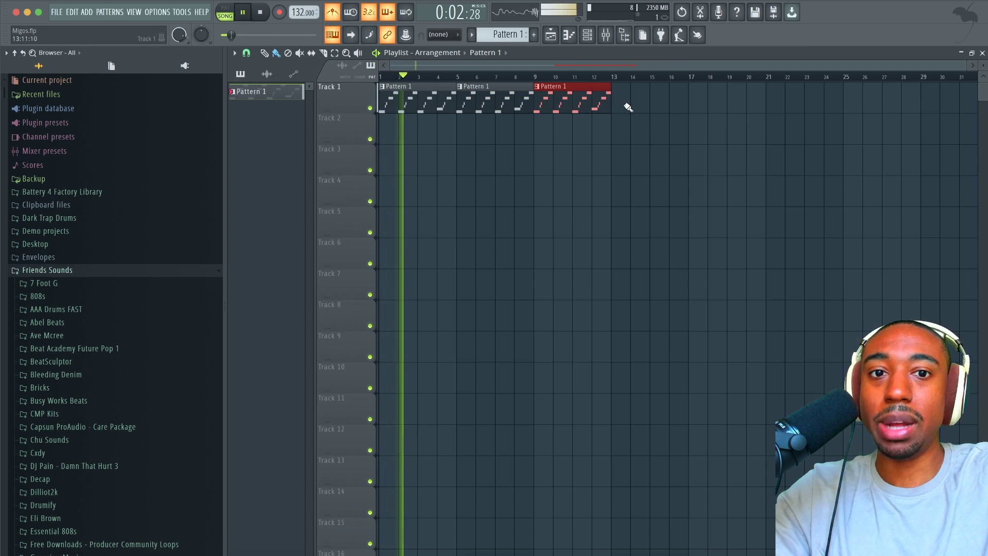
key(ctrl+b)
Load the 808 TIK TOK sample from the Essential 808s folder in Friends Sounds into a new channel
click(587, 34)
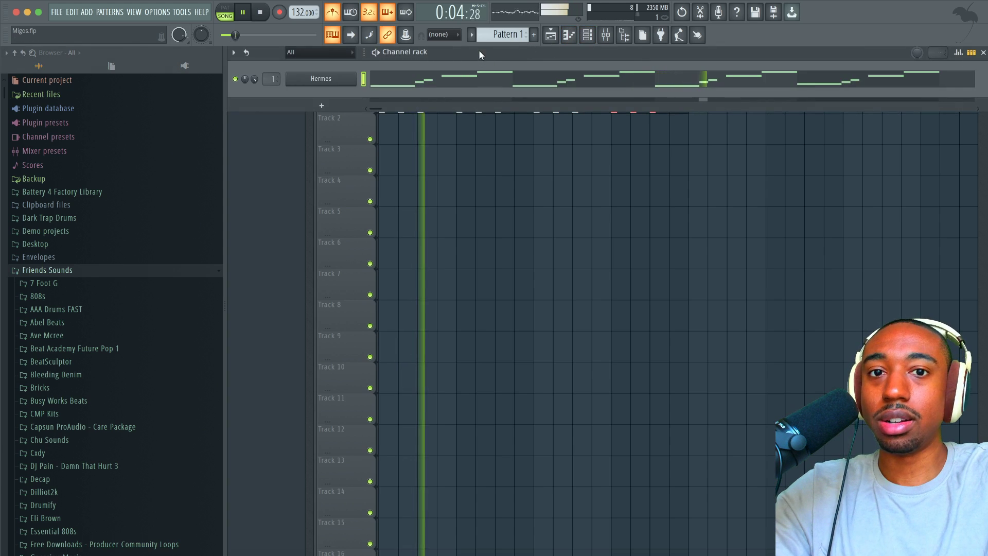
scroll(97, 285, down, 3)
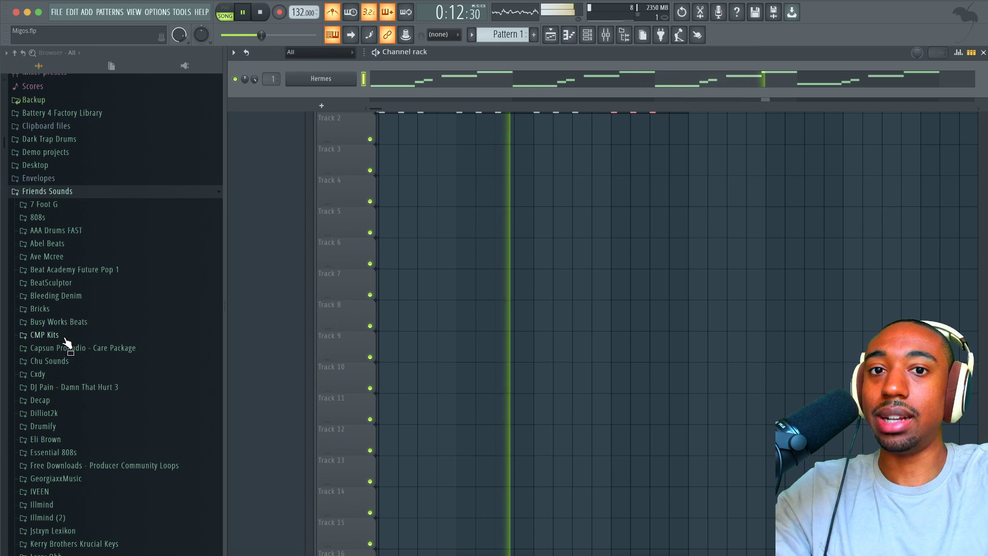
scroll(79, 261, down, 3)
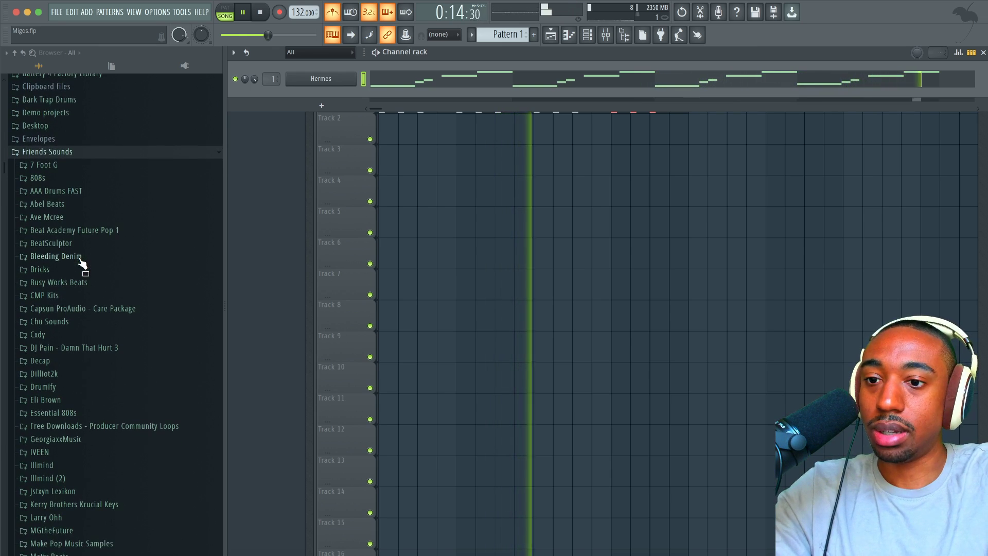
scroll(82, 262, down, 2)
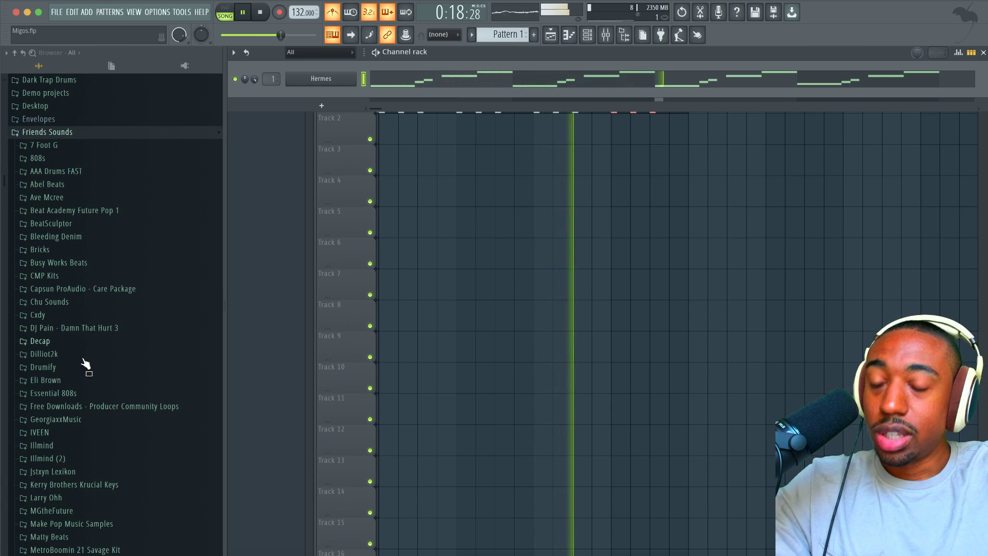
click(83, 392)
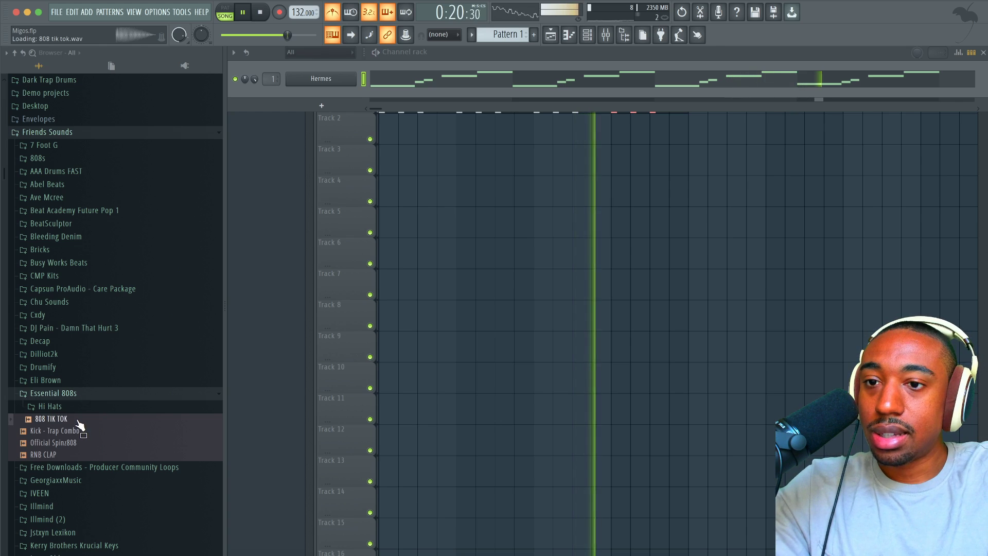
right_click(78, 418)
click(94, 429)
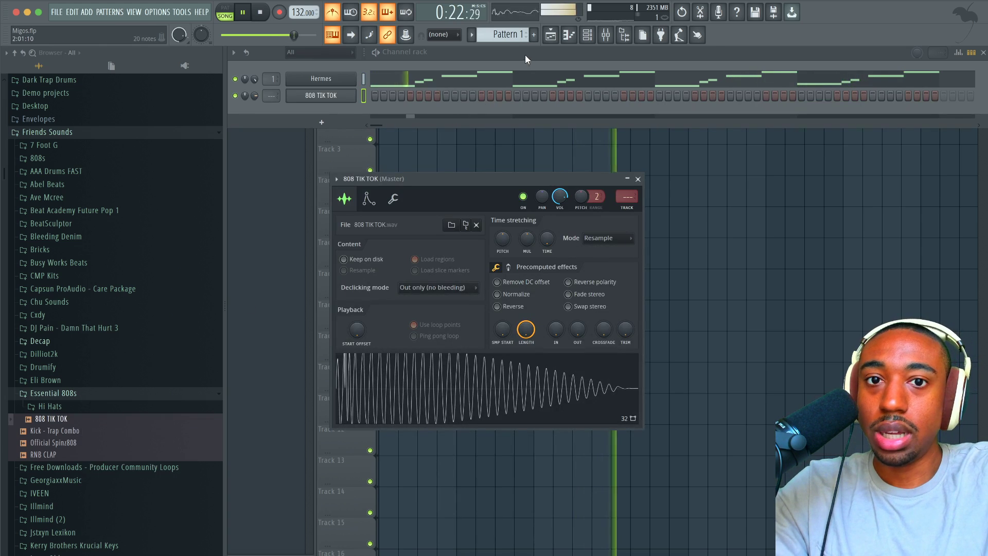
Route the 808 TIK TOK channel to mixer track 2 and place a new four-bar Pattern 2 at the start of playlist track 2
key(space)
drag(518, 33, 518, 26)
key(super+l)
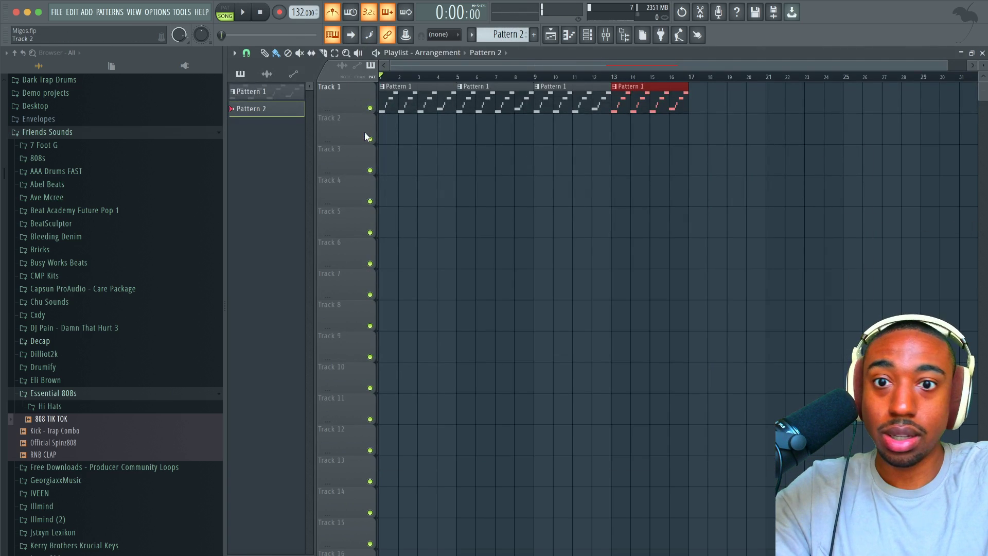
click(380, 129)
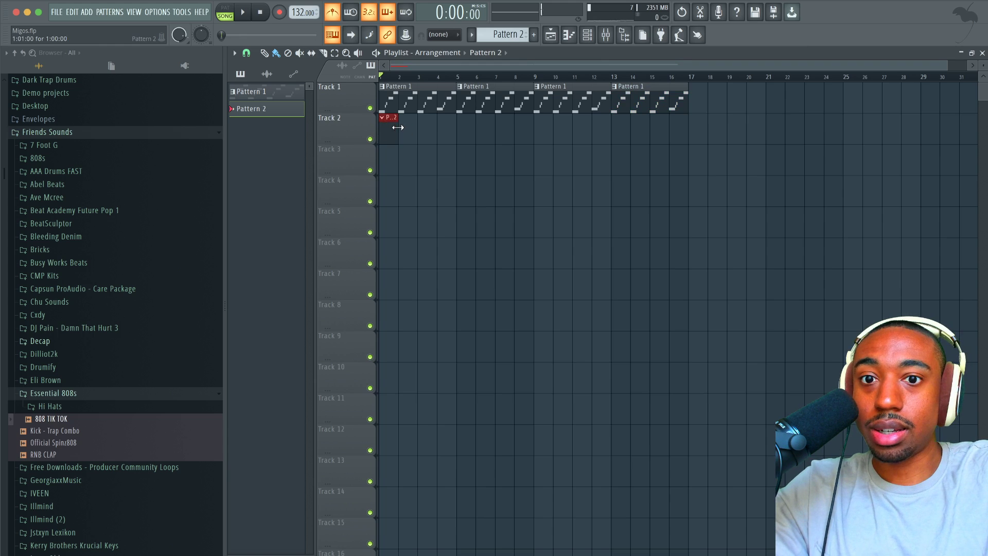
Program 808 TIK TOK hits in Pattern 2 on steps 1, 21, 33, 53 and 59 while the song plays
click(587, 35)
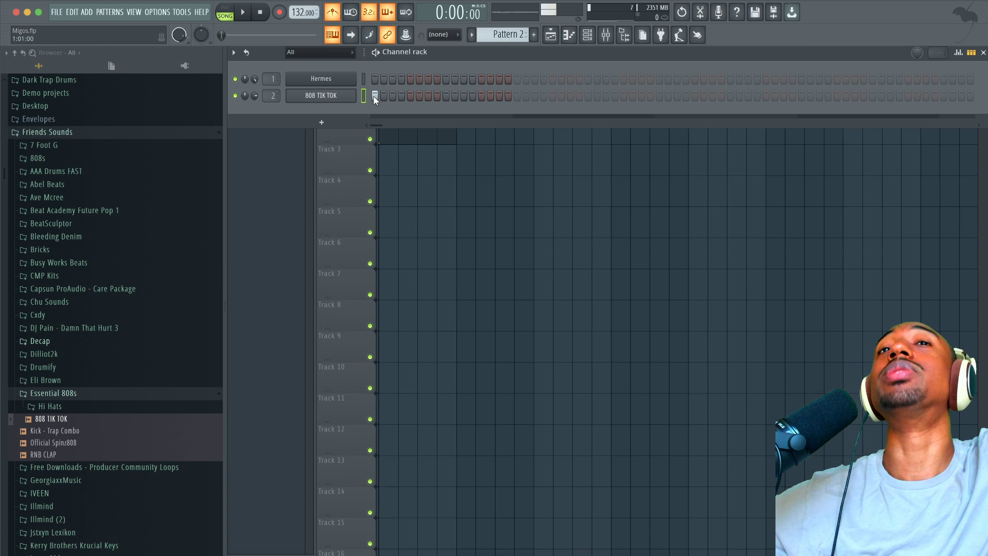
key(space)
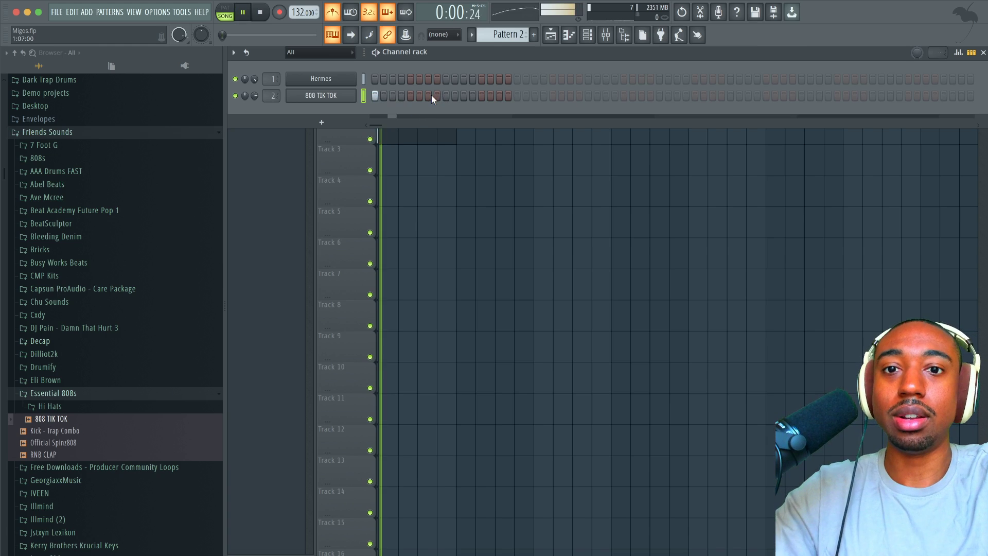
click(553, 95)
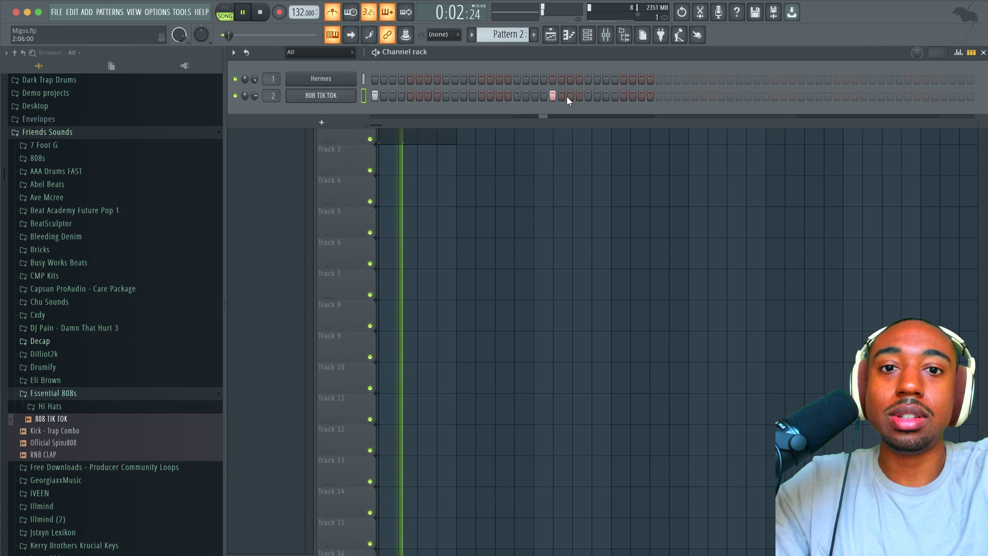
click(588, 96)
click(589, 96)
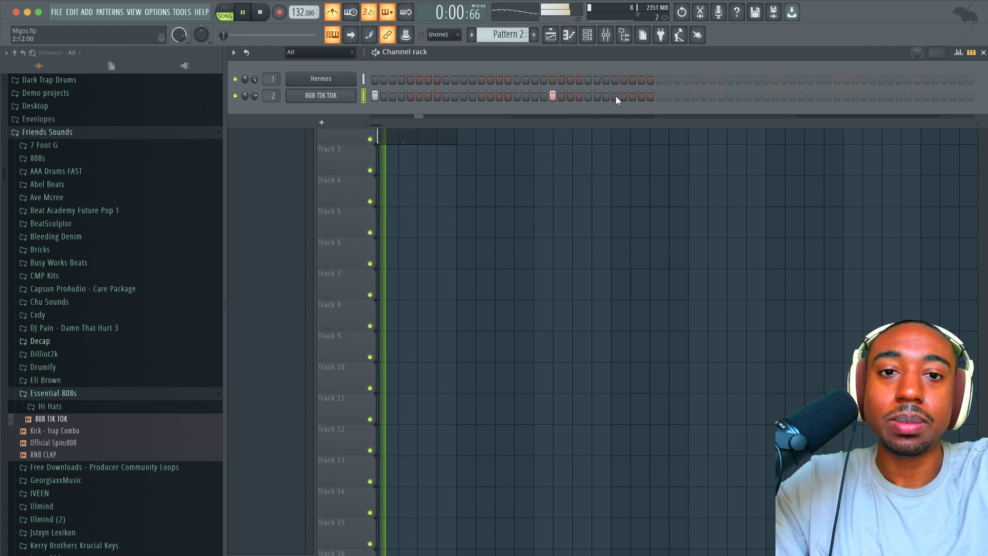
click(606, 96)
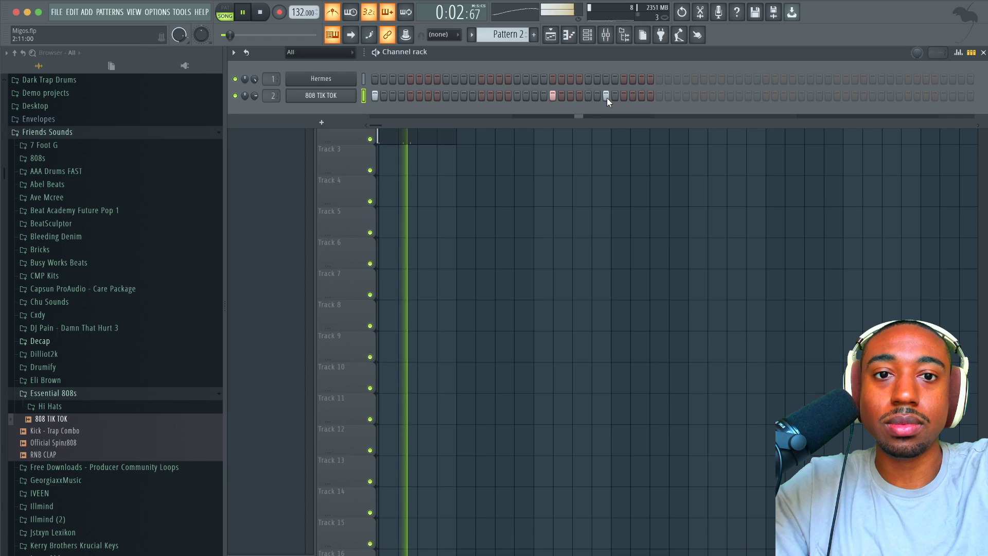
click(606, 96)
click(659, 96)
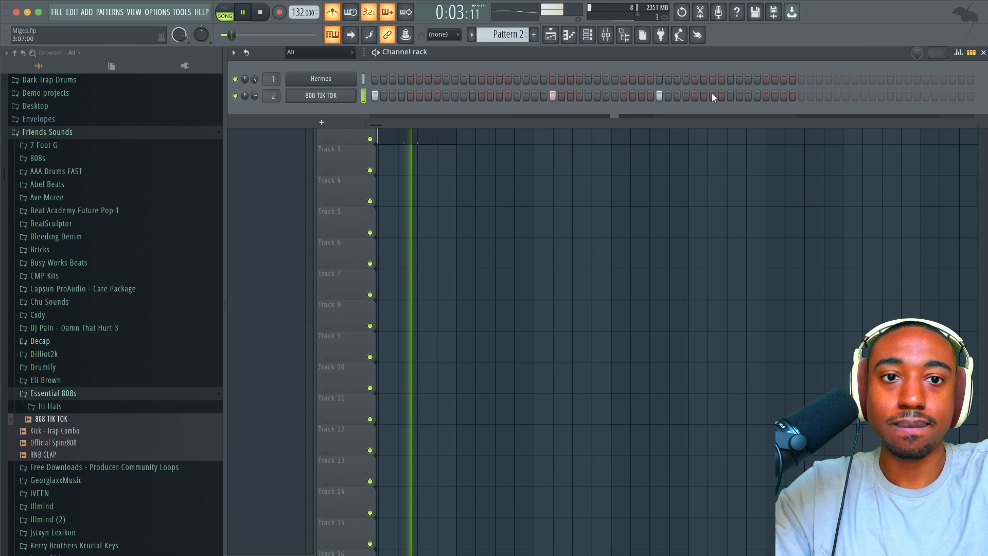
click(836, 96)
key(F5)
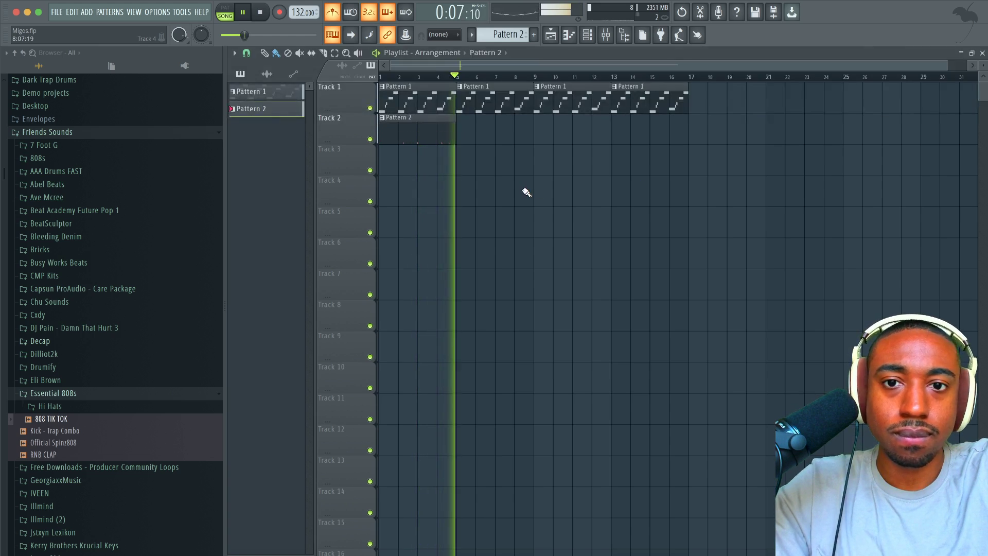
key(space)
Clone Pattern 2 as Pattern 3 and place the new clip at bar 5 of playlist track 2
click(588, 34)
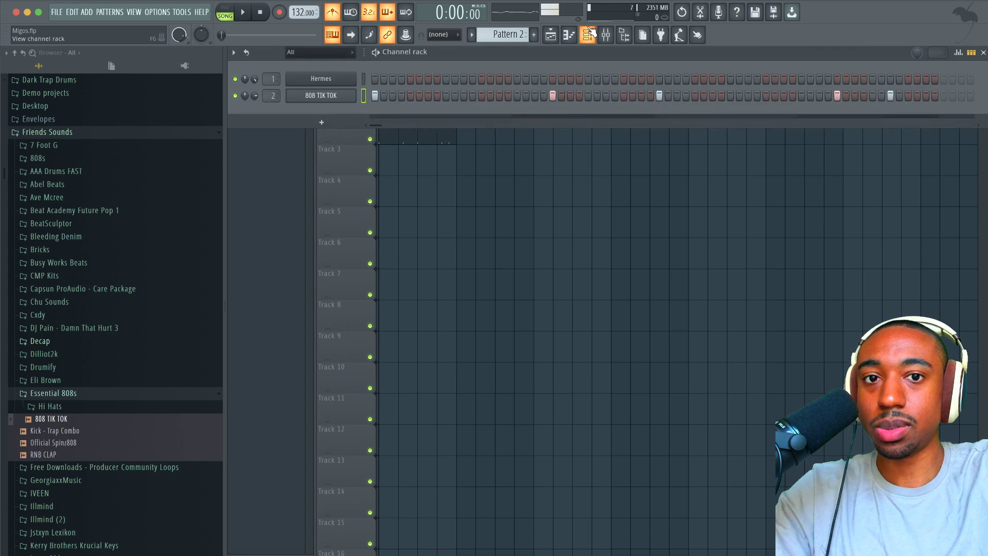
click(472, 35)
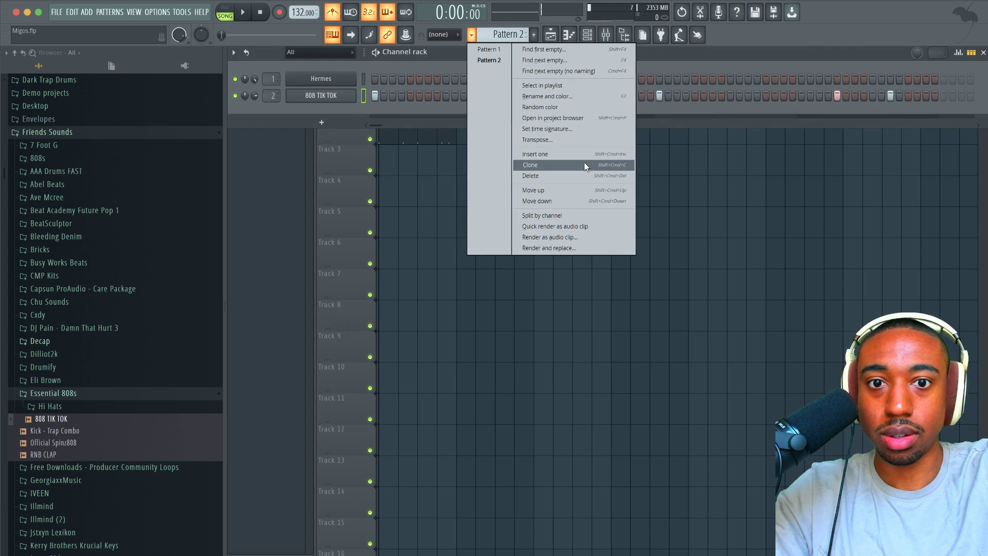
click(577, 168)
click(503, 143)
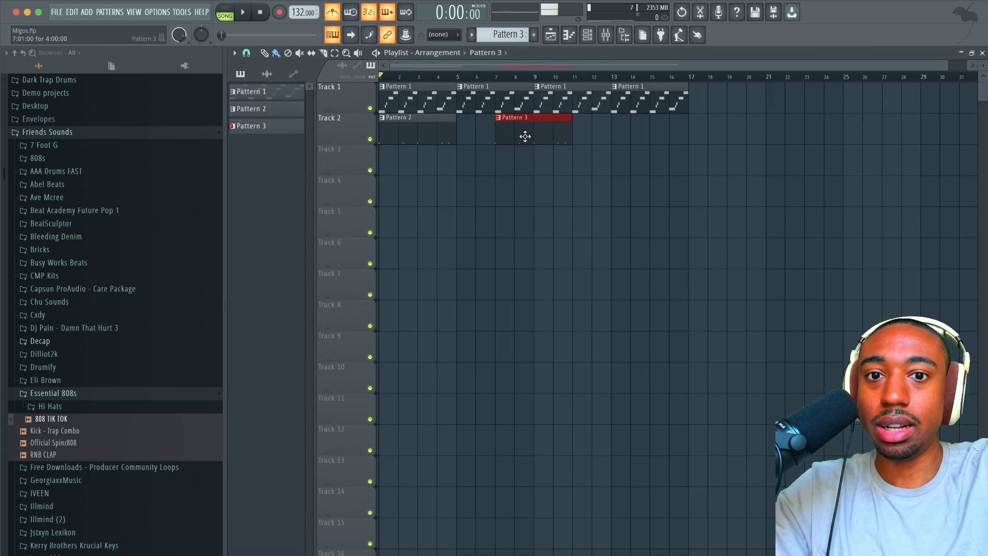
drag(525, 136, 488, 136)
Loop bars 5 to 8 and add an 808 TIK TOK hit on step 25 of Pattern 3
drag(467, 81, 527, 83)
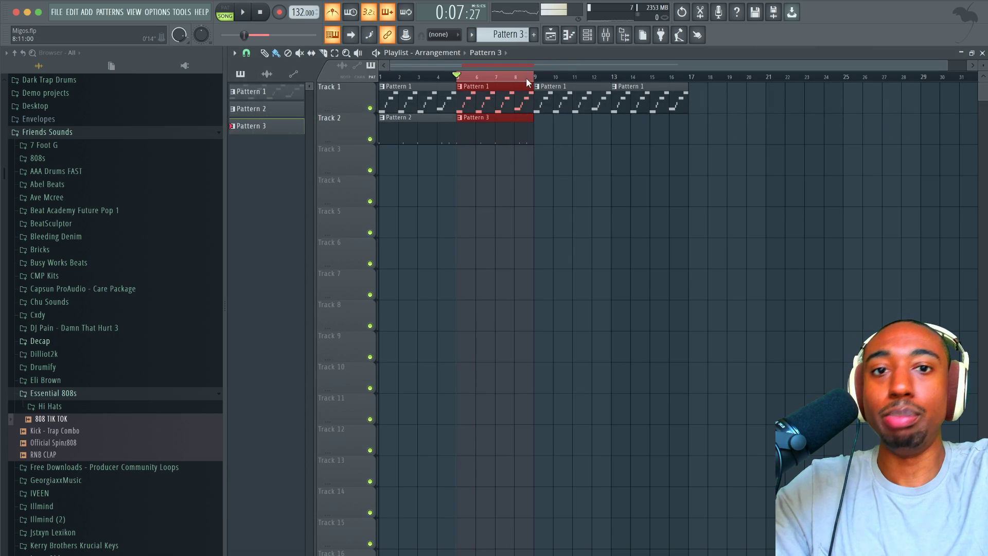
click(586, 35)
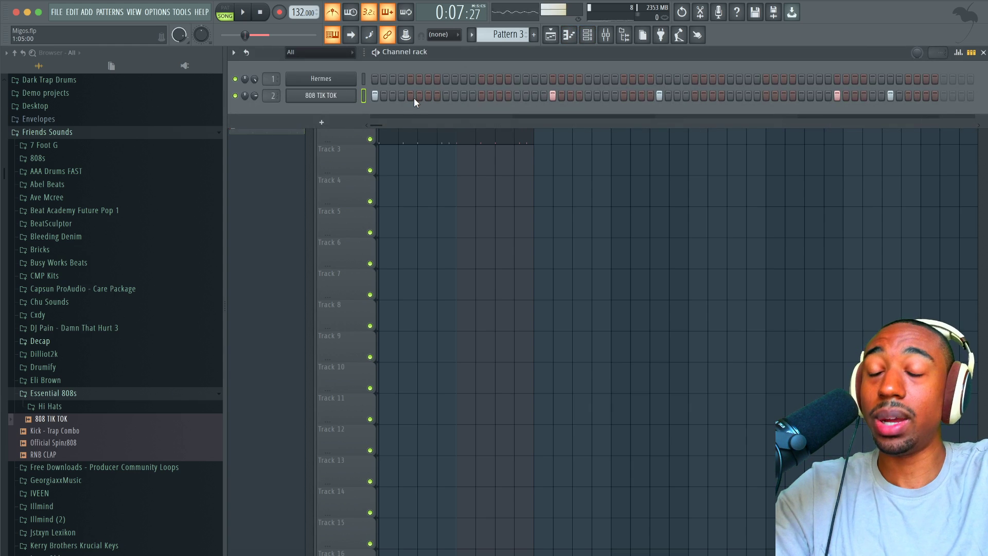
key(space)
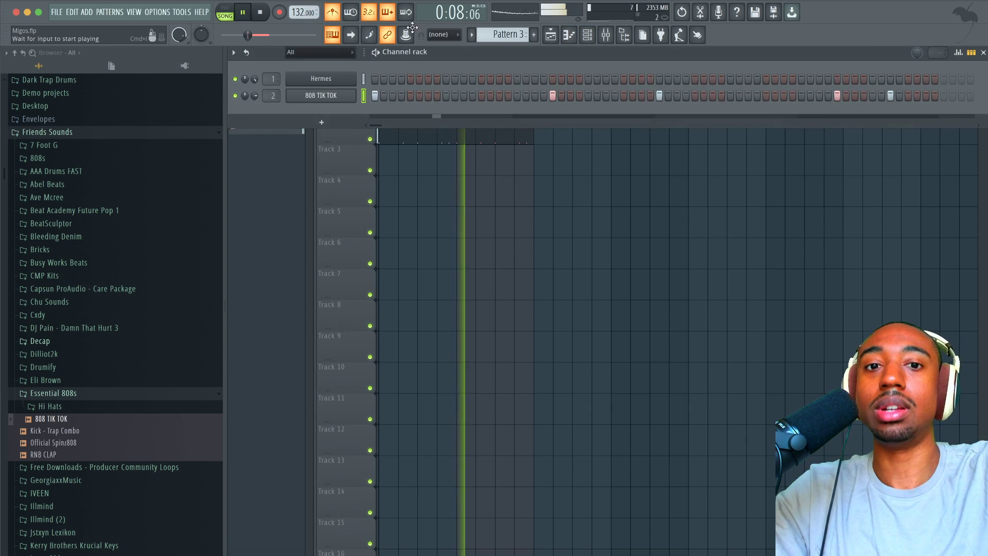
click(589, 95)
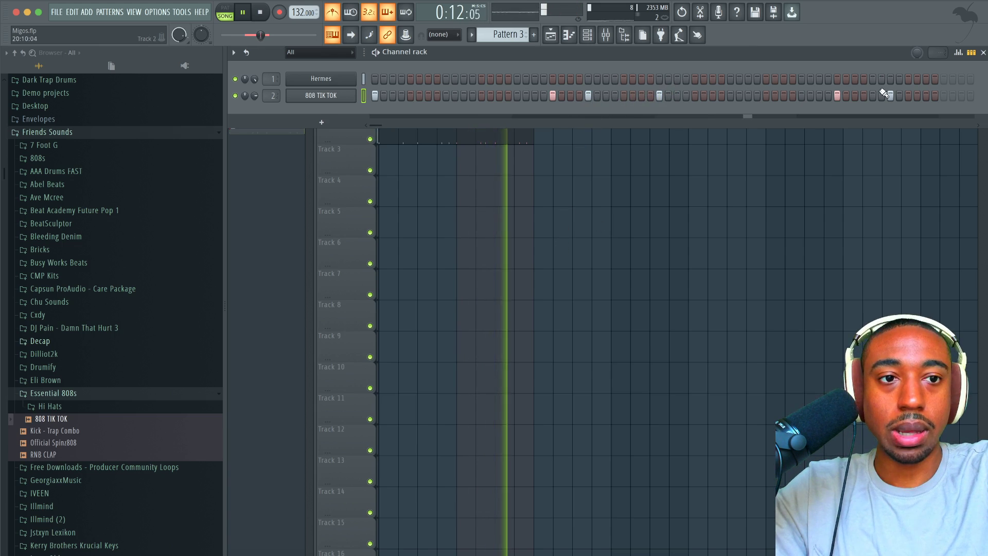
right_click(697, 179)
Duplicate the Pattern 2 and Pattern 3 clips on track 2 so the 808s also fill bars 9 to 16
ctrl+click(456, 77)
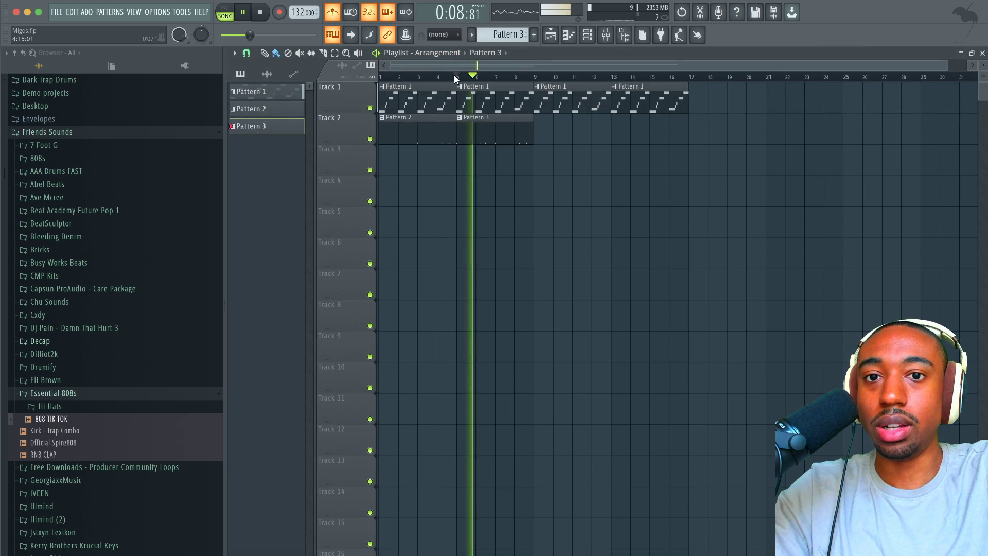
mouse_move(513, 129)
mouse_down()
mouse_move(438, 131)
mouse_move(575, 128)
mouse_move(583, 141)
mouse_up()
click(586, 148)
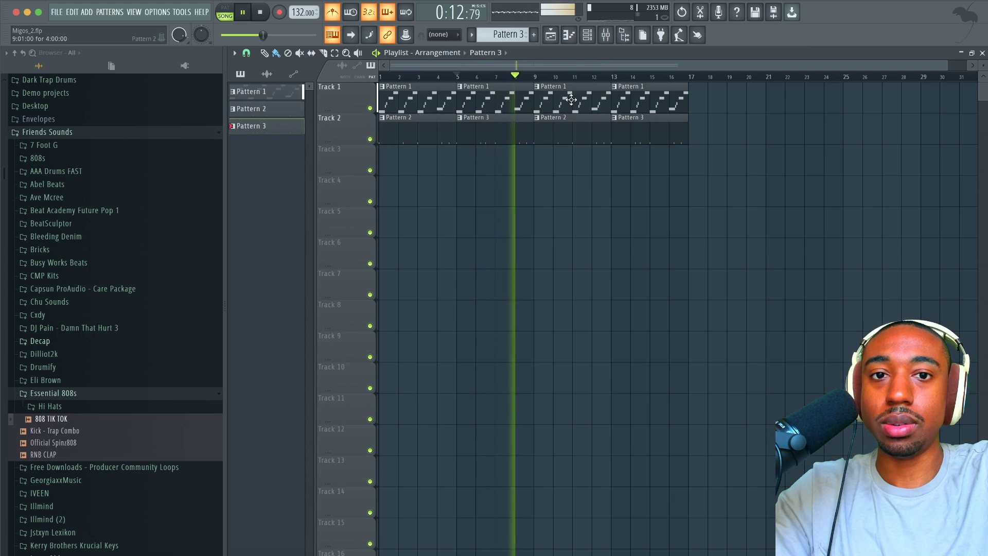
Load the RNB CLAP sample from Essential 808s into a new channel and route it to mixer track 3
click(587, 36)
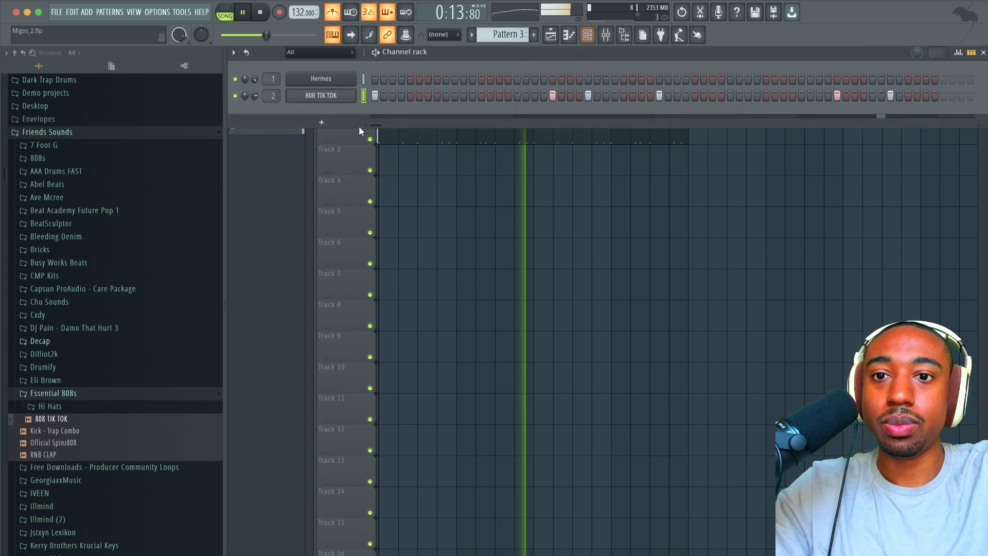
right_click(81, 455)
click(103, 447)
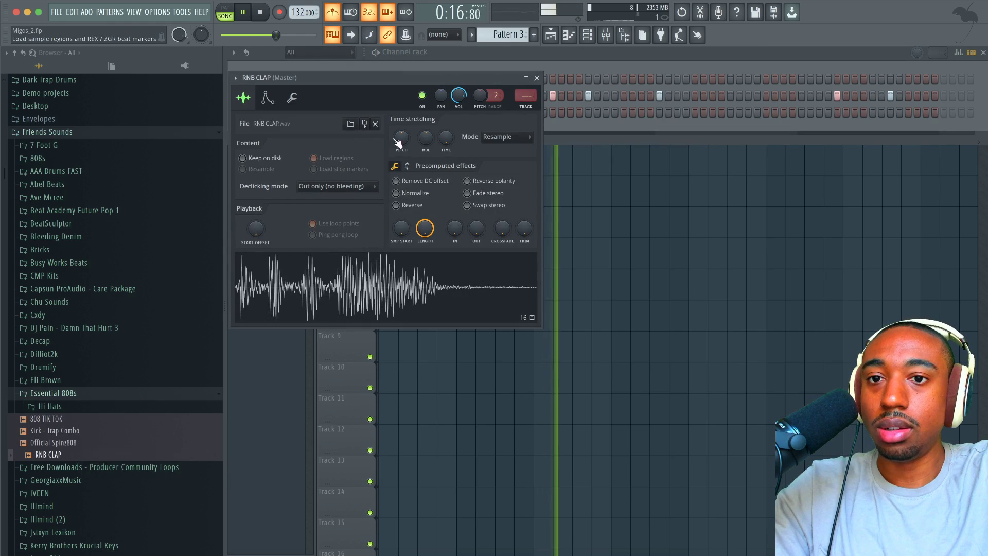
click(537, 78)
key(F9)
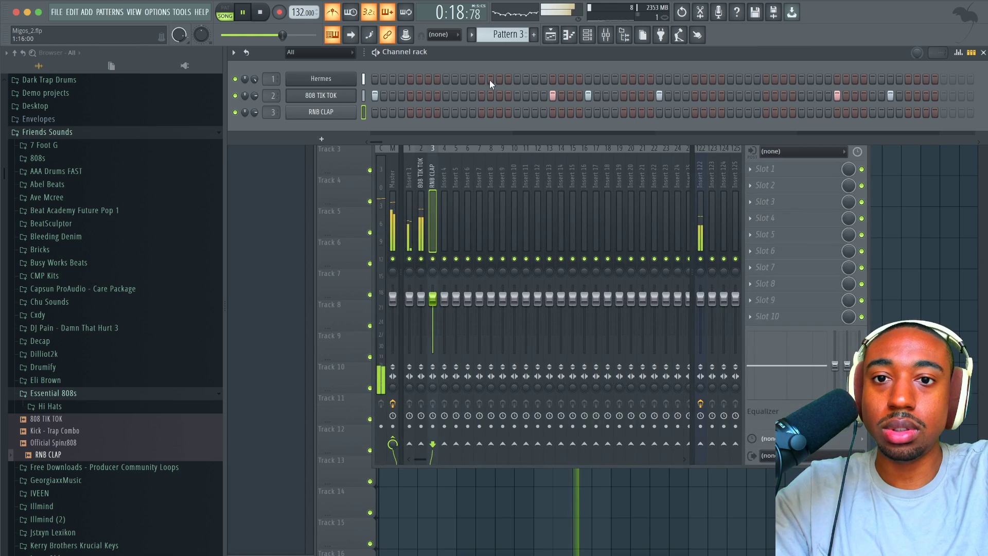
Program RNB CLAP hits on steps 9 and 25 of the new Pattern 4
scroll(506, 34, down, 1)
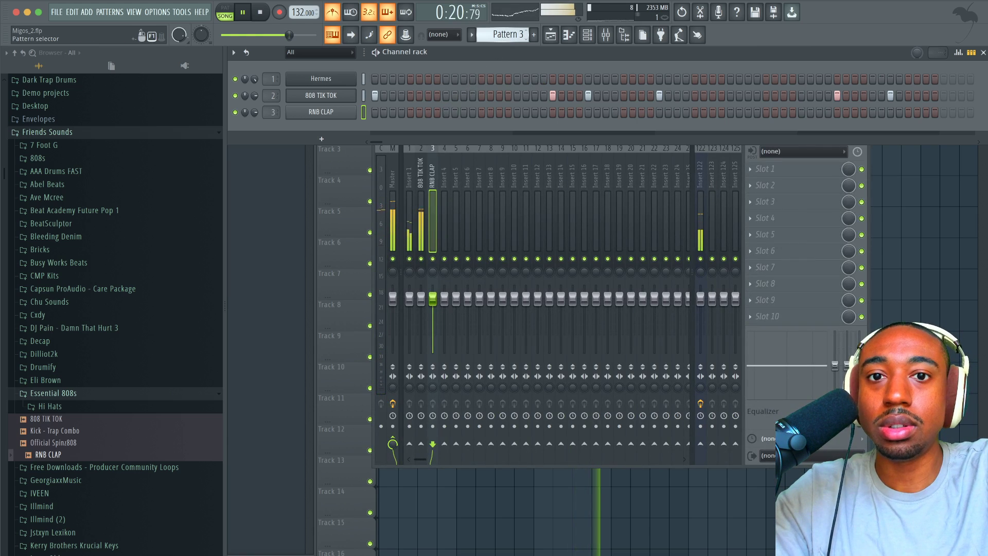
click(446, 112)
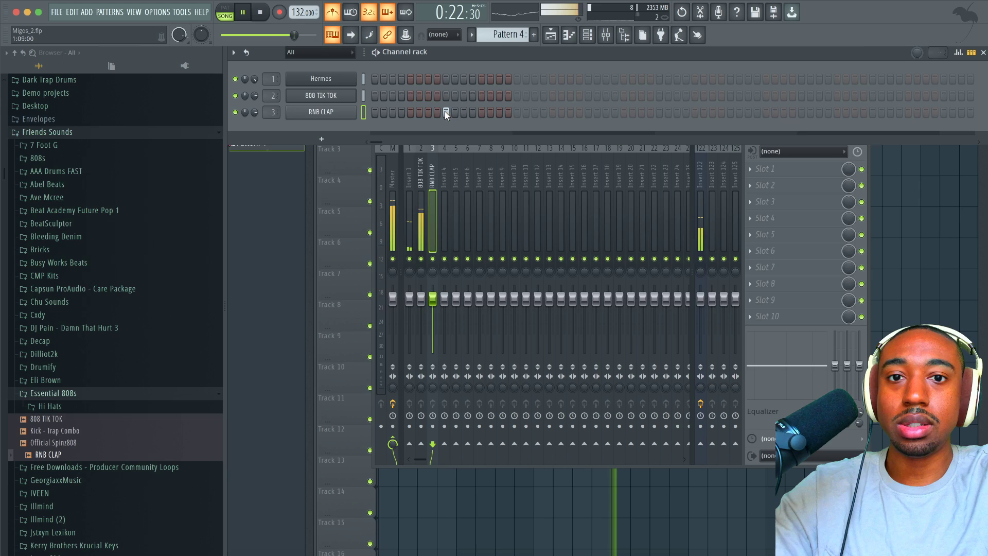
click(589, 112)
Fill playlist track 3 with two-bar Pattern 4 clips across 16 bars and play the arrangement from the start
key(F5)
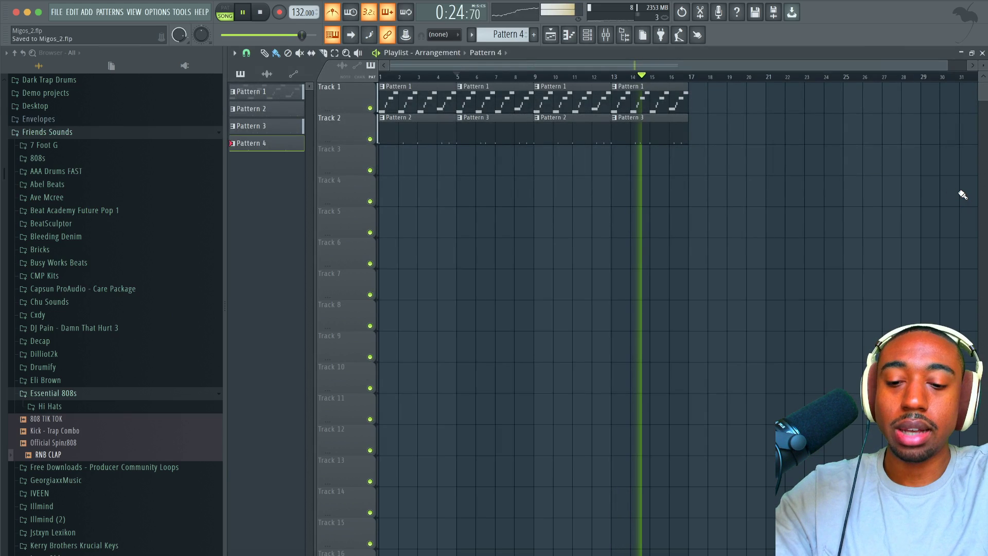
key(space)
drag(393, 166, 580, 166)
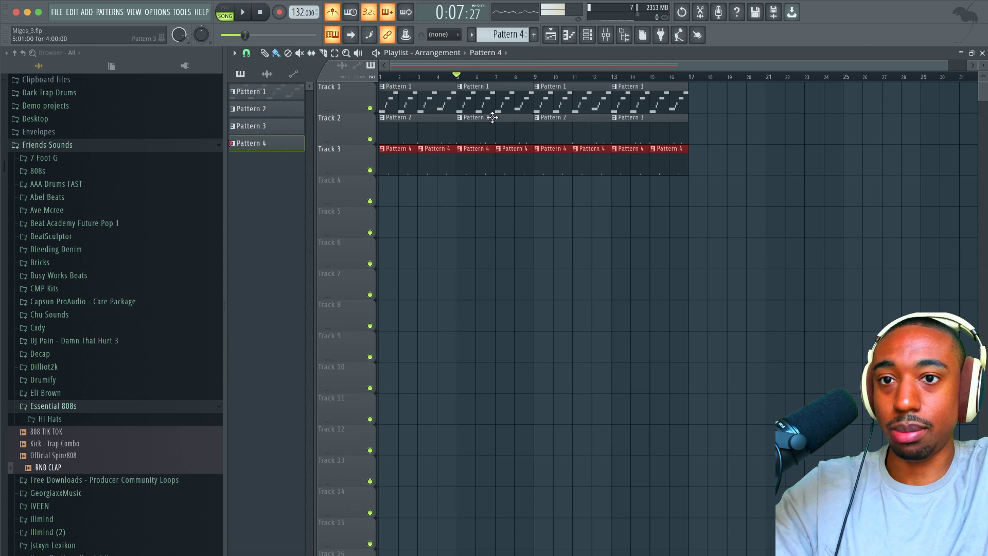
key(space)
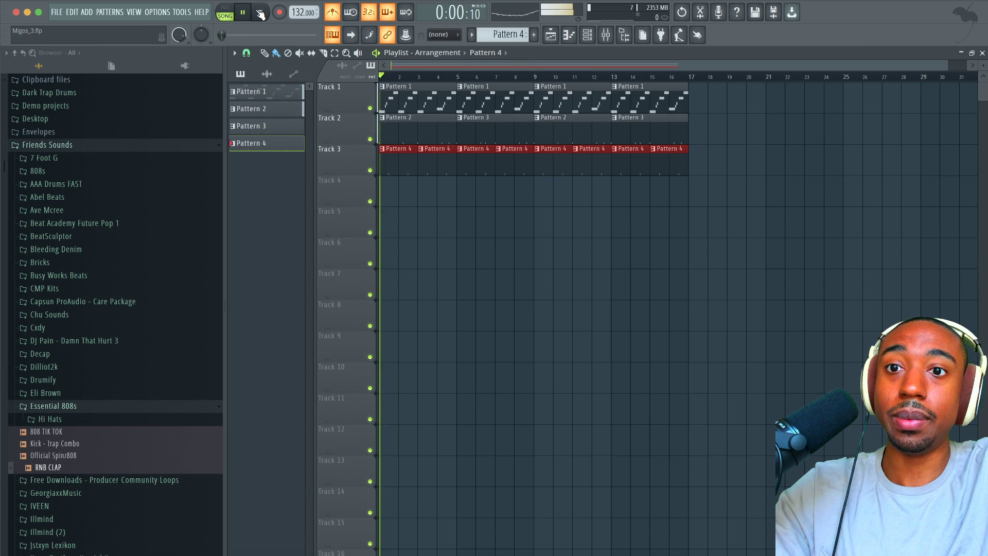
Load Hi Hat - Trap Closed Clapper from the Hi Hats folder into a new channel and route it to mixer track 4
click(562, 40)
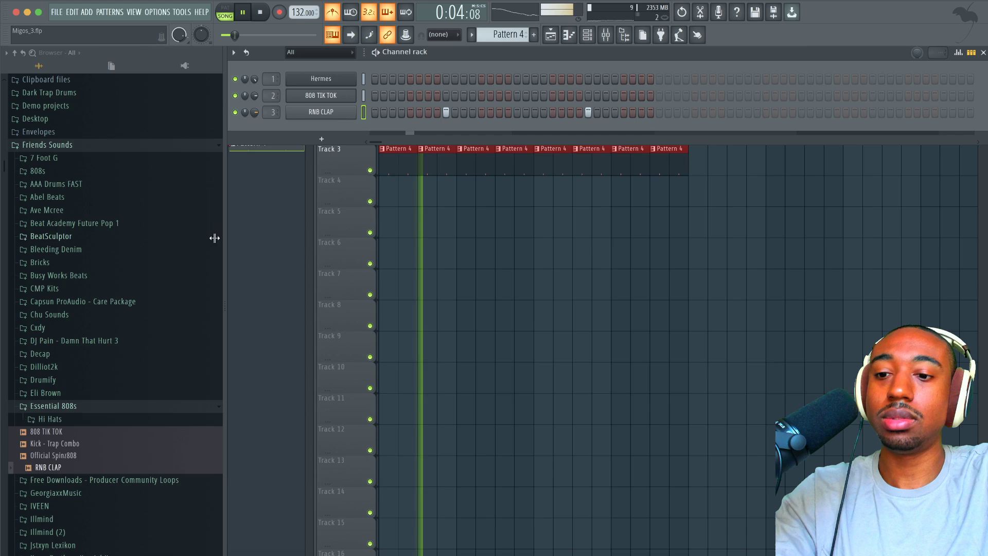
click(61, 419)
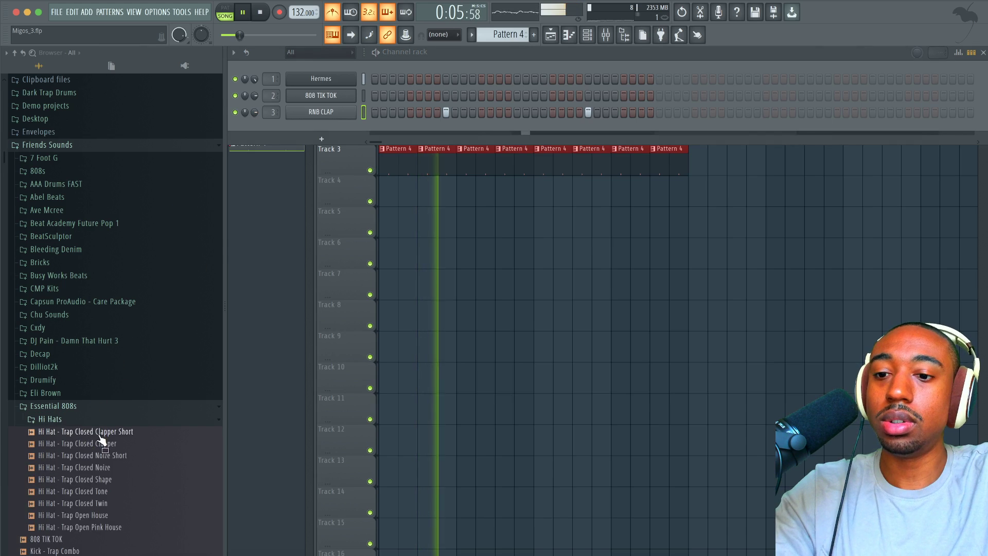
click(102, 443)
right_click(105, 443)
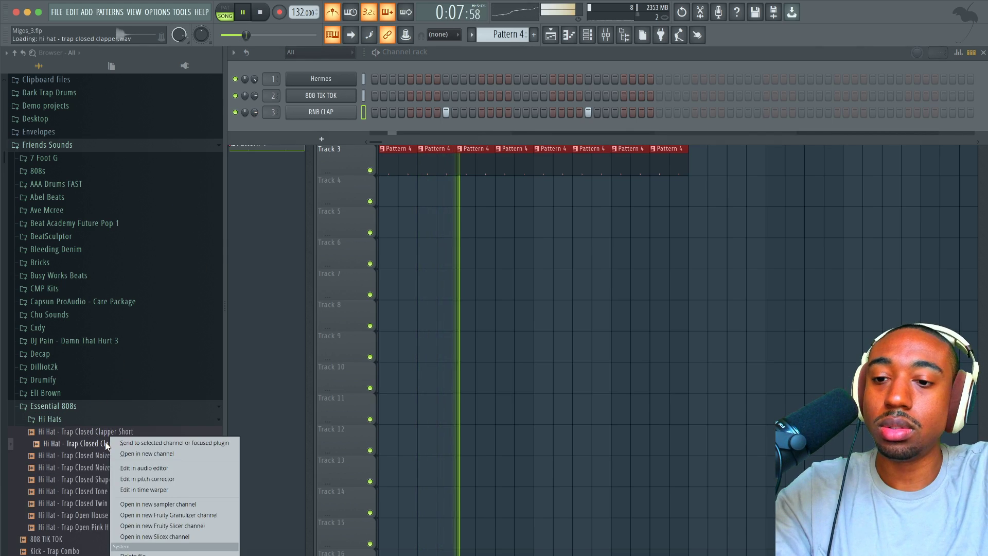
click(142, 453)
key(F9)
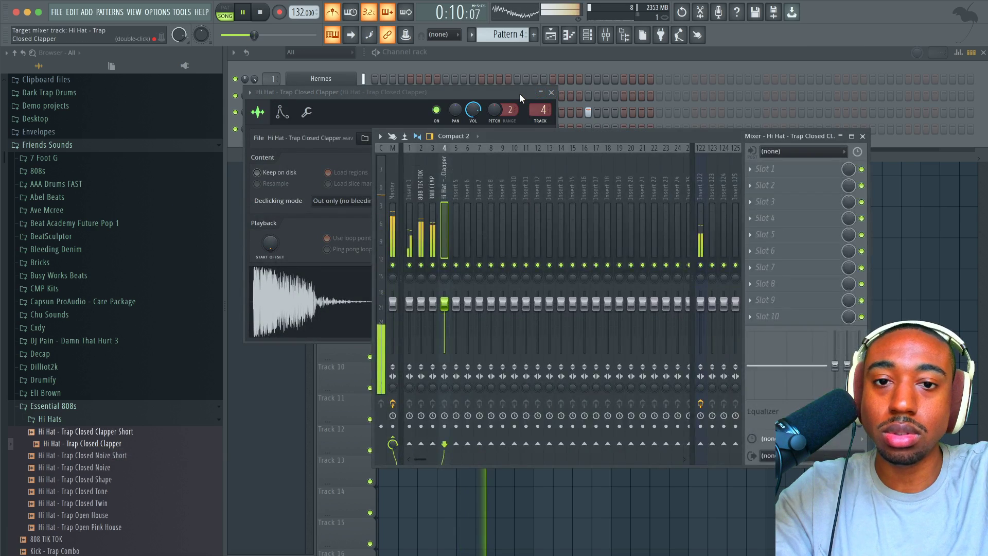
click(551, 92)
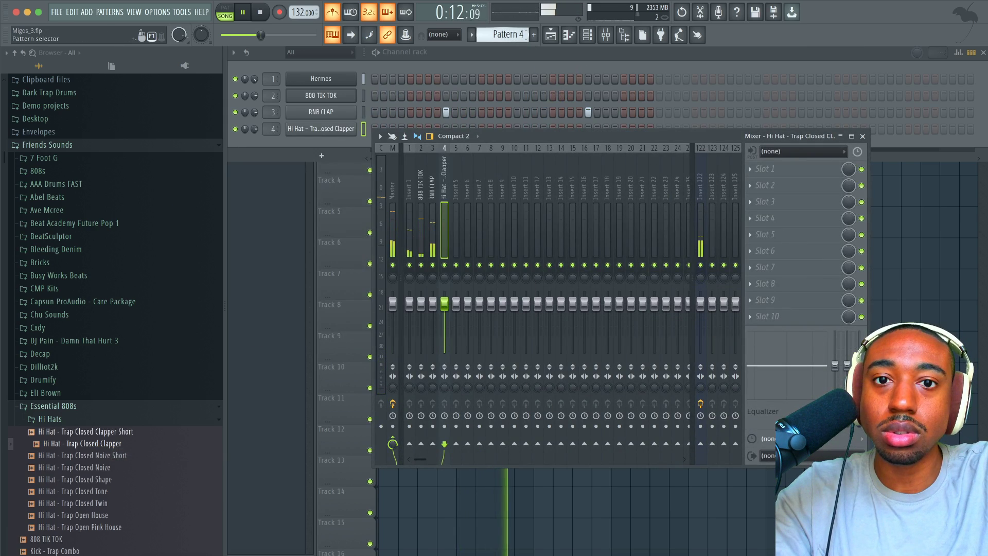
Stop playback, create an empty Pattern 5 for the hi-hat and arm recording
key(space)
click(533, 35)
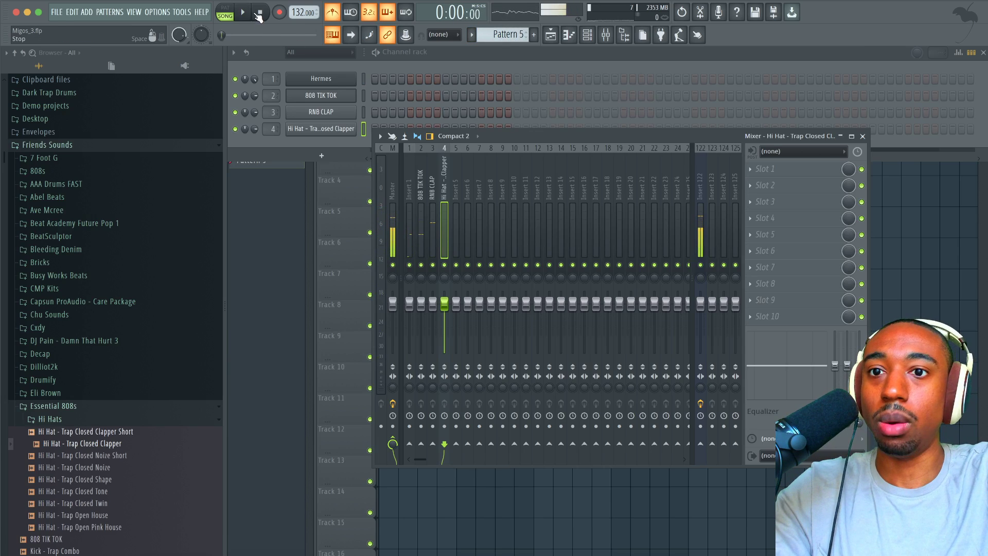
click(286, 15)
click(498, 345)
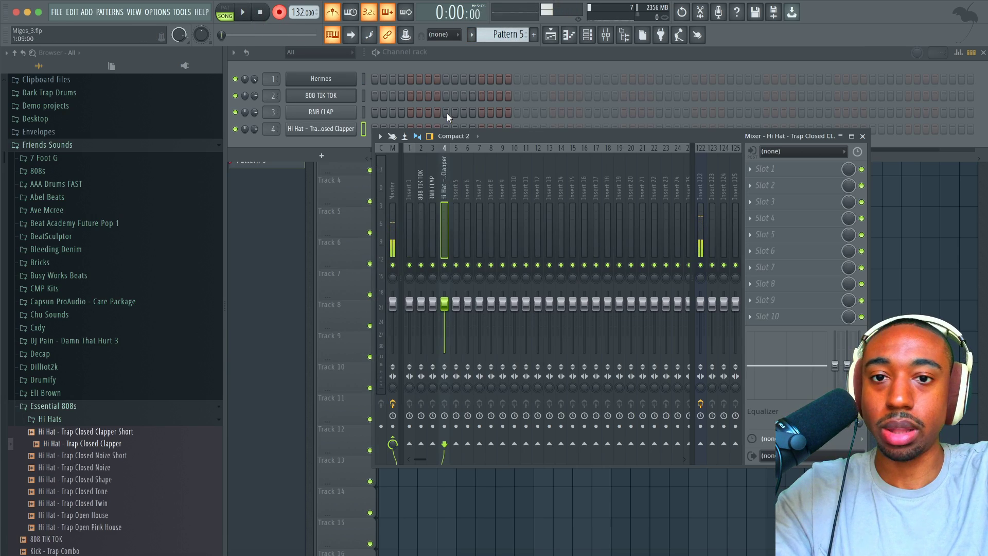
Try recording the closed hi-hat live into Pattern 5 over the song, and cut the recorded notes
key(F5)
key(space)
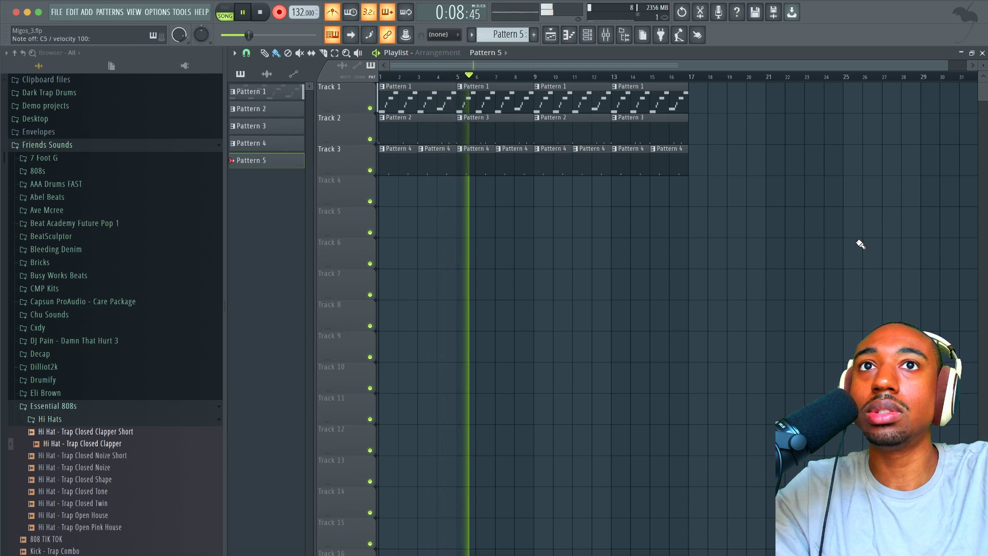
key(space)
right_click(438, 186)
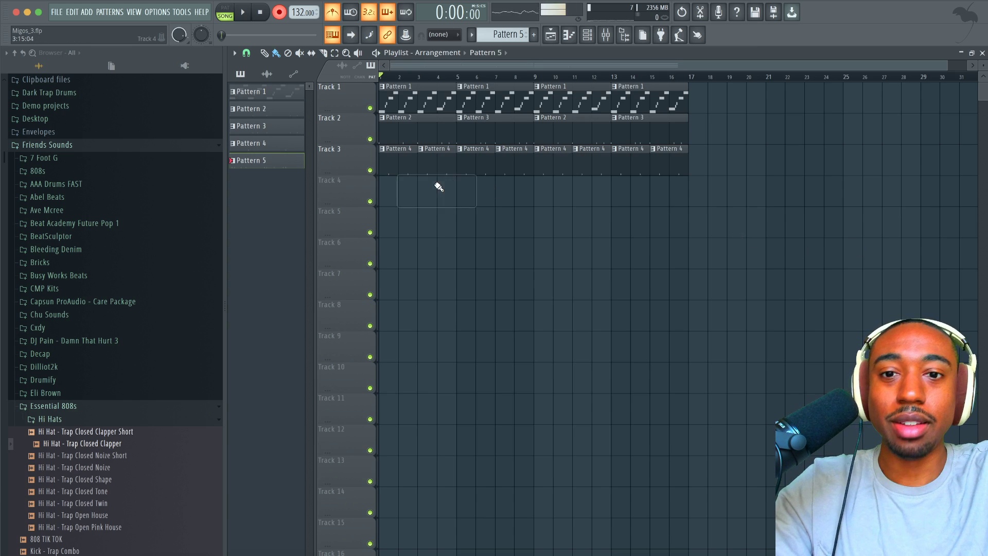
click(587, 35)
key(super+x)
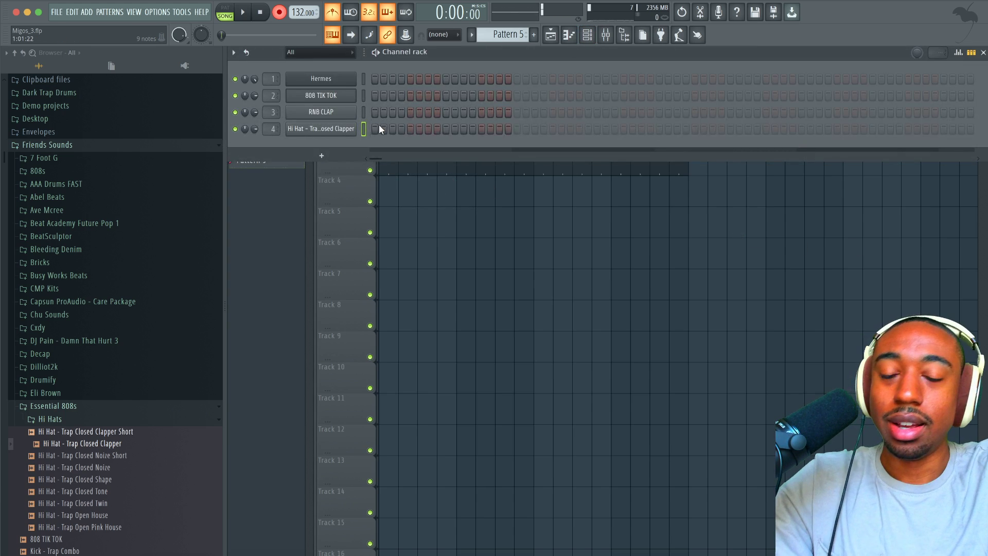
Record the Trap Closed Clapper hi-hat live into Pattern 5 over the first eight bars of the song
key(space)
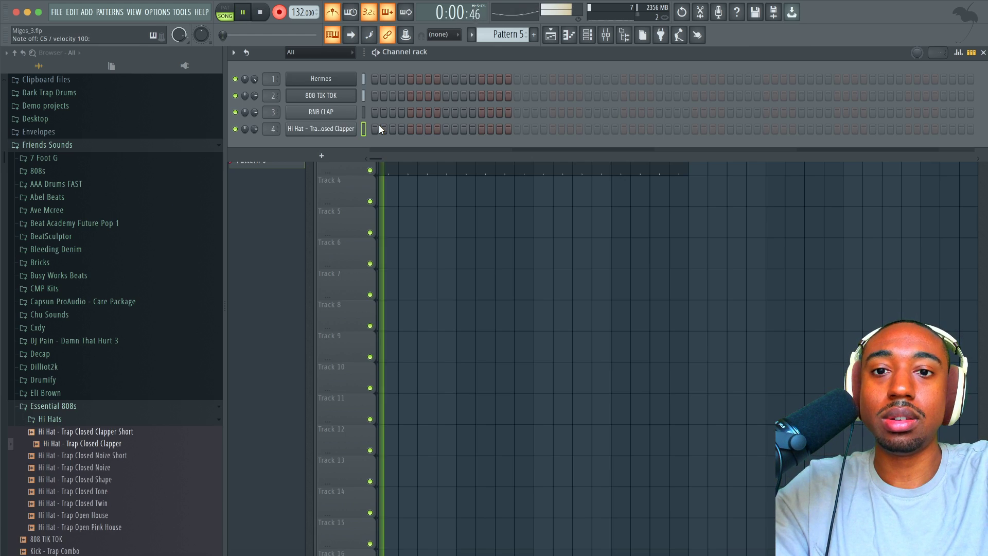
key(space)
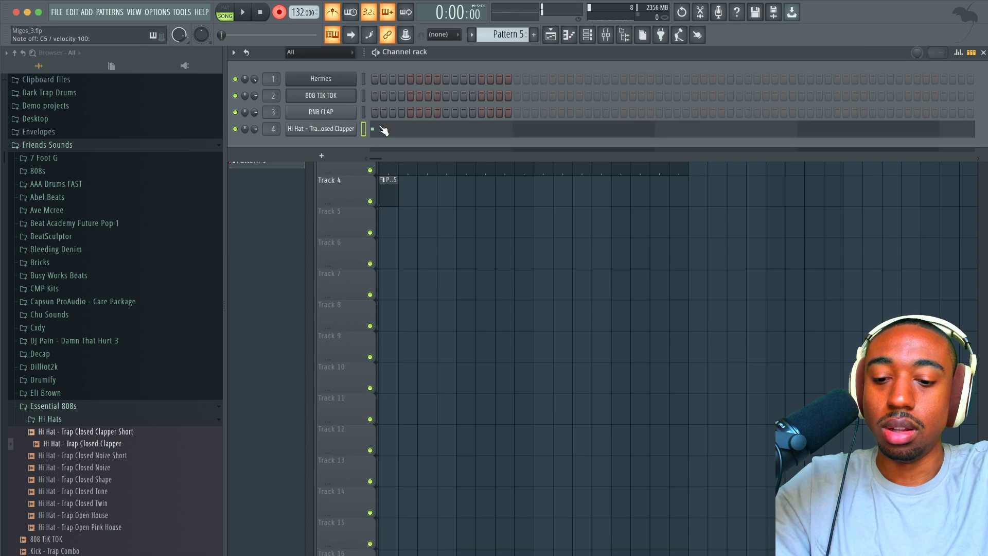
key(space)
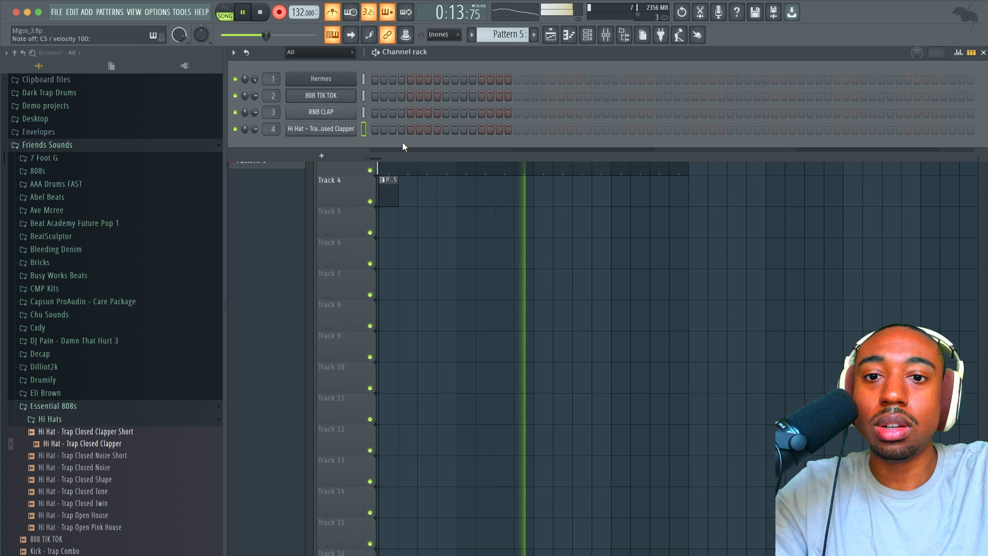
key(space)
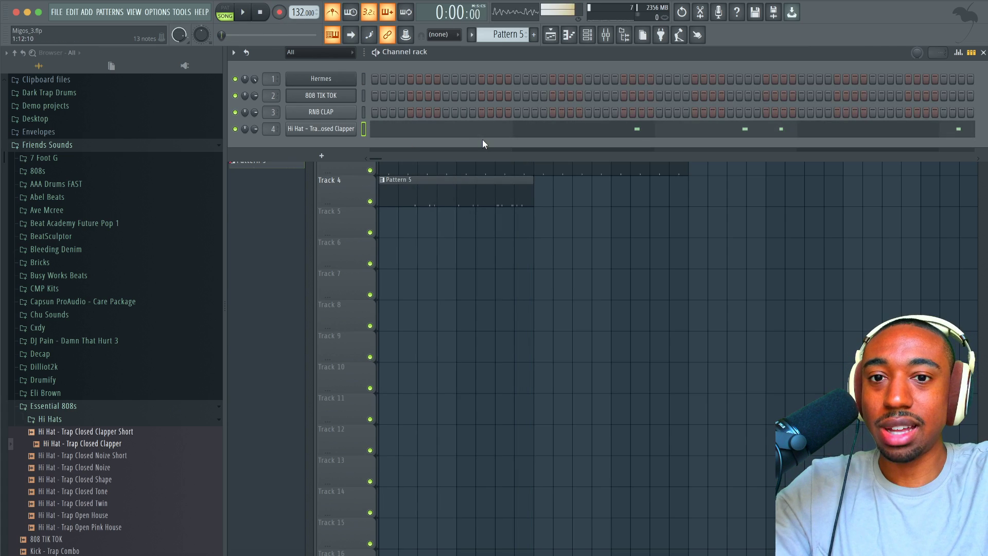
Duplicate the eight-bar Pattern 5 clip to bar 9 on playlist track 4 and lower the hi-hat's channel volume to about 72%
click(483, 134)
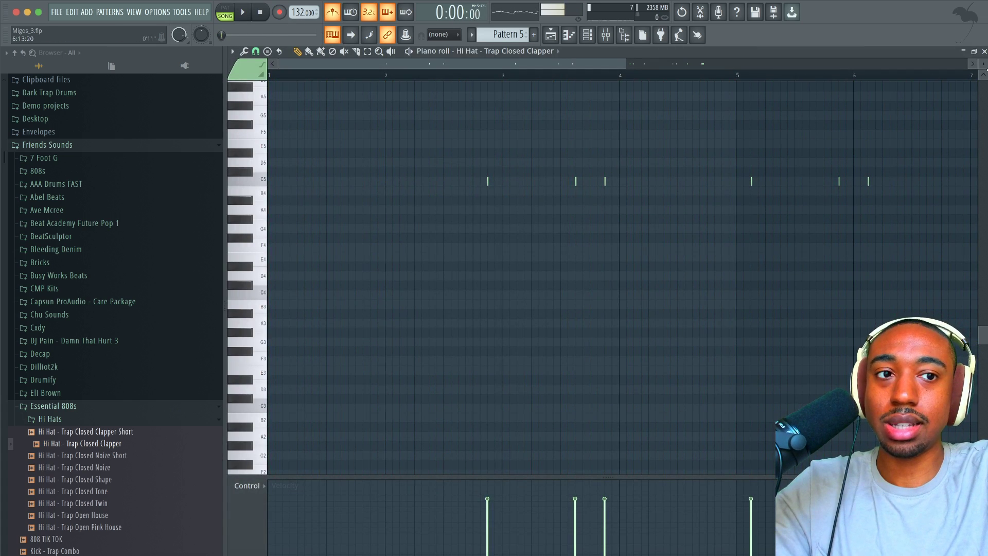
click(983, 52)
key(space)
click(439, 159)
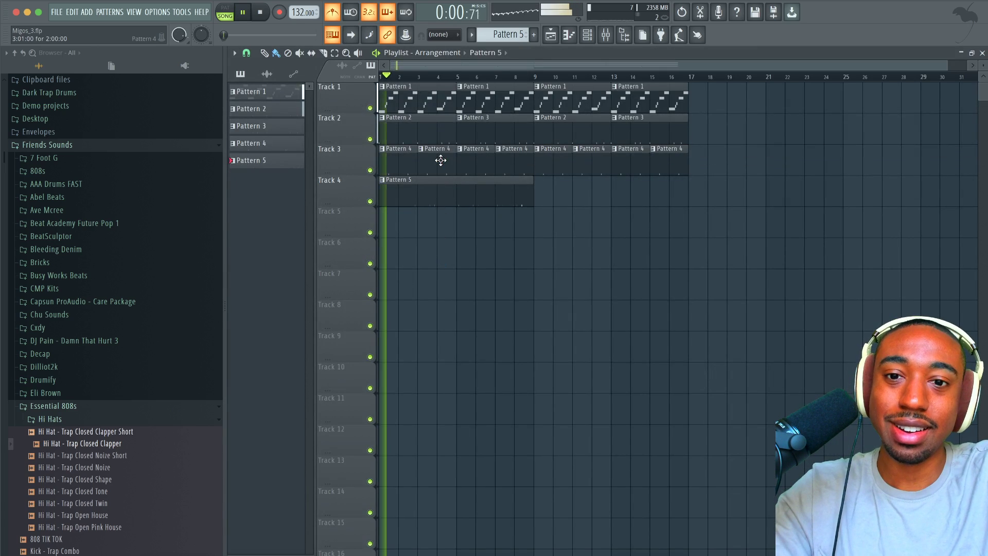
drag(486, 194, 626, 192)
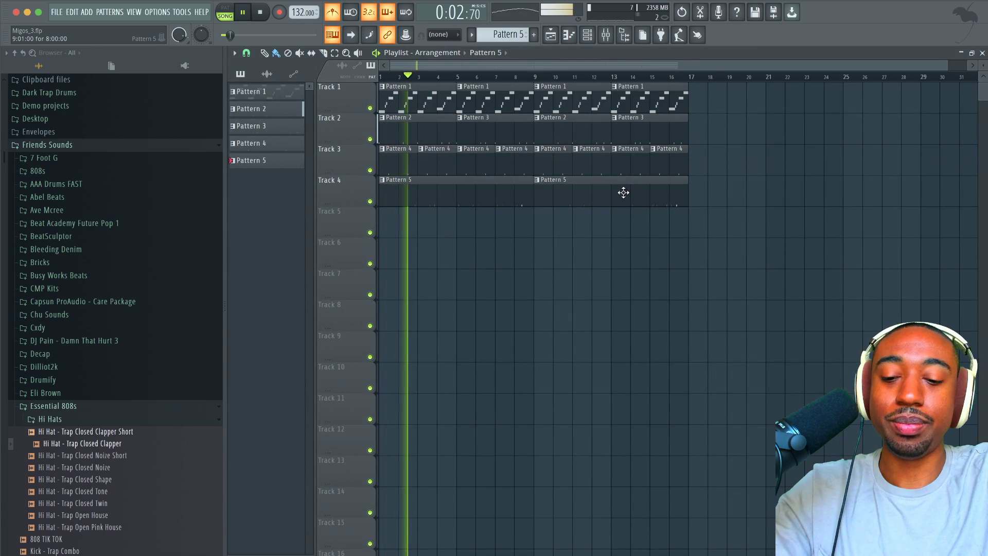
click(587, 35)
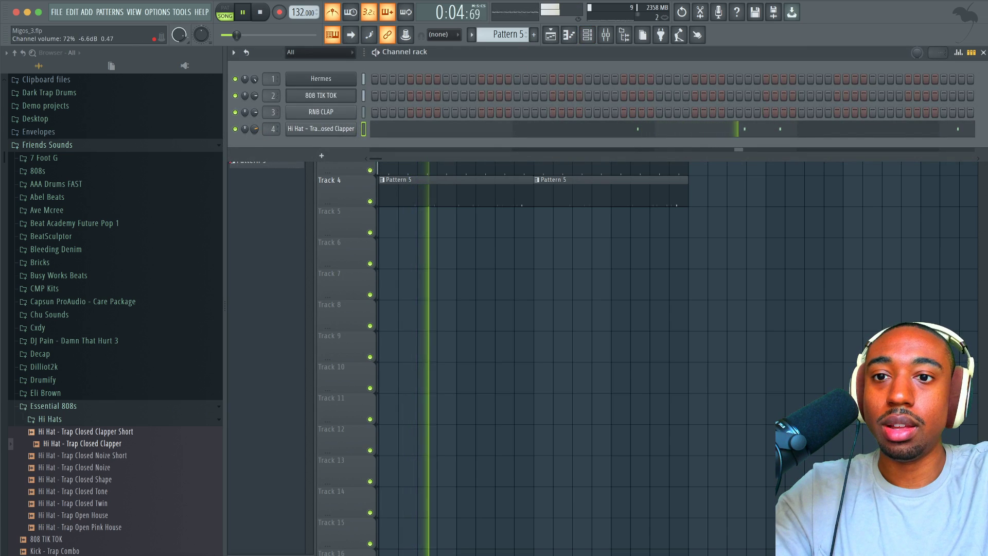
Load Hi Hat - Trap Closed Noize Short into a new channel and route it to mixer track 5
scroll(128, 360, down, 3)
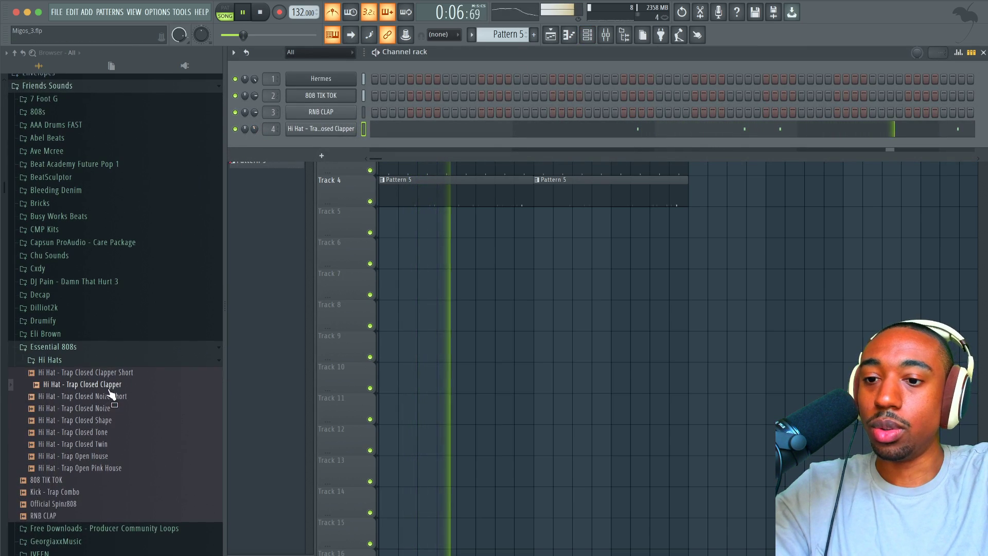
click(103, 396)
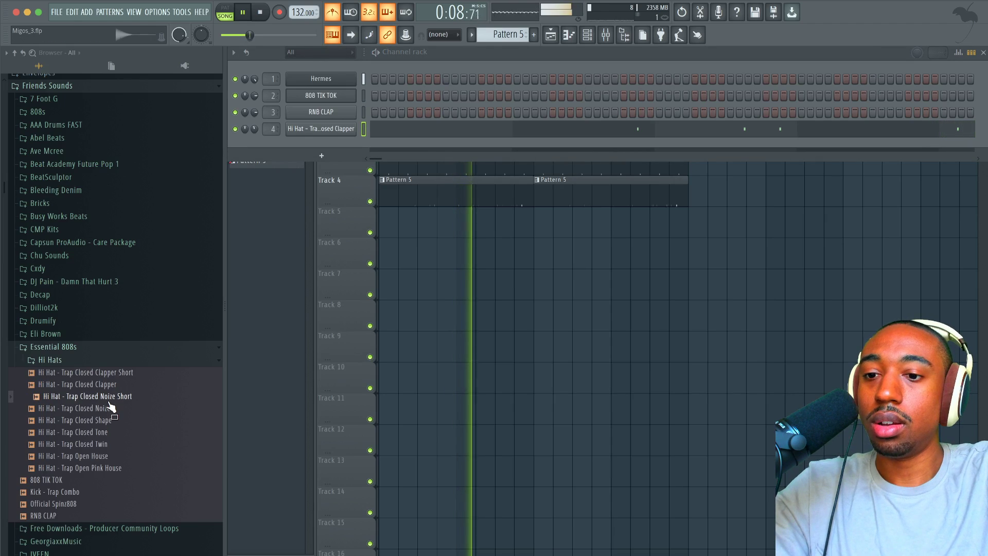
right_click(107, 398)
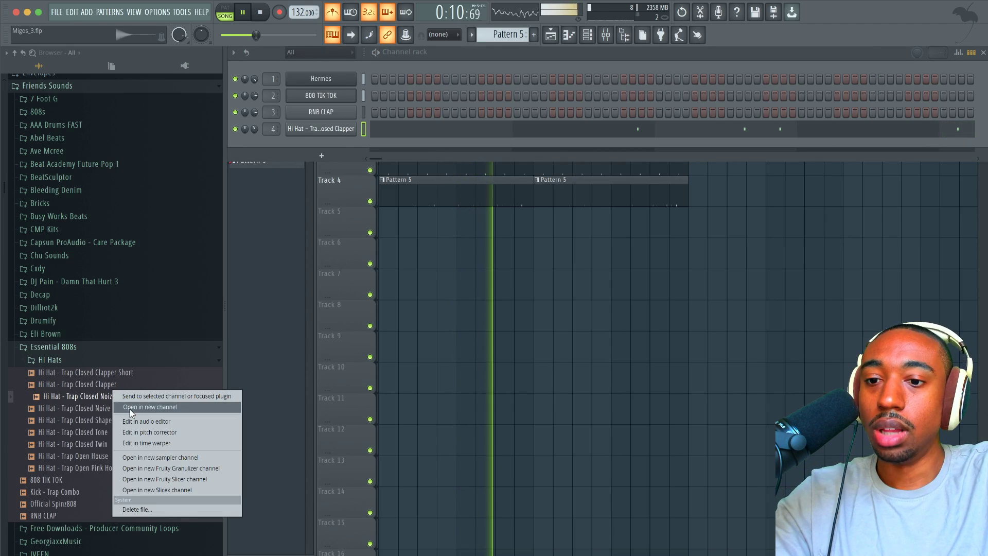
click(130, 408)
key(super+l)
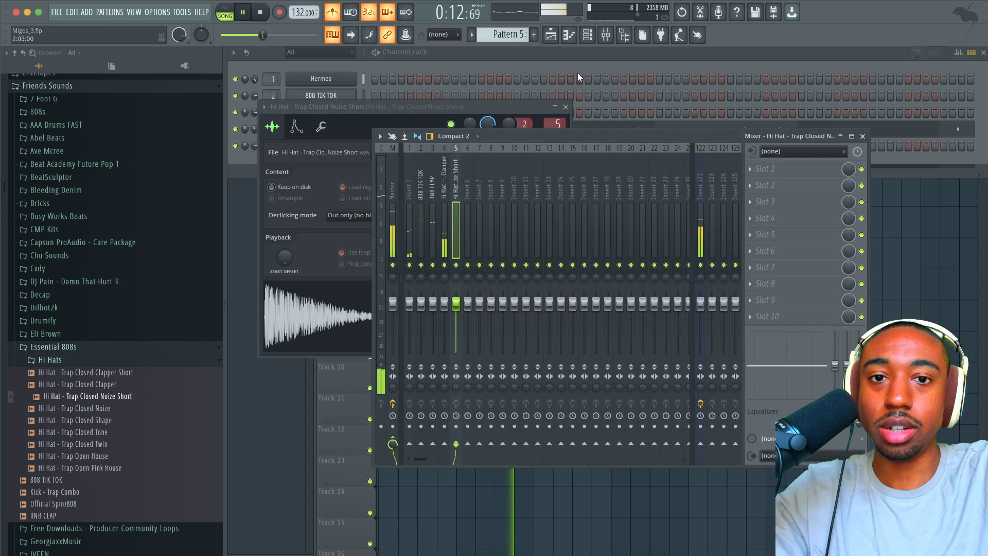
click(588, 54)
Create Pattern 6 and fill the Noize Short hi-hat channel on every second step
key(space)
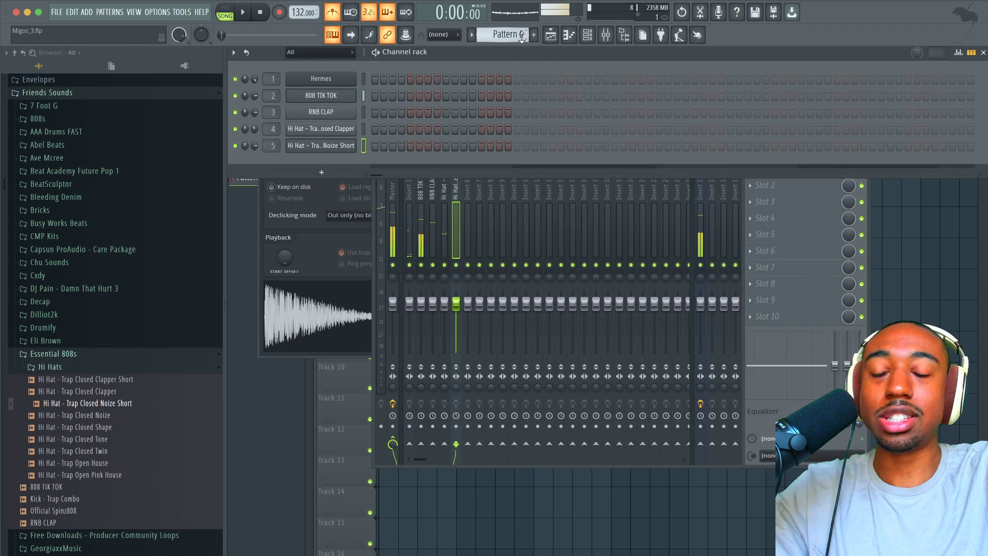
right_click(351, 147)
click(470, 181)
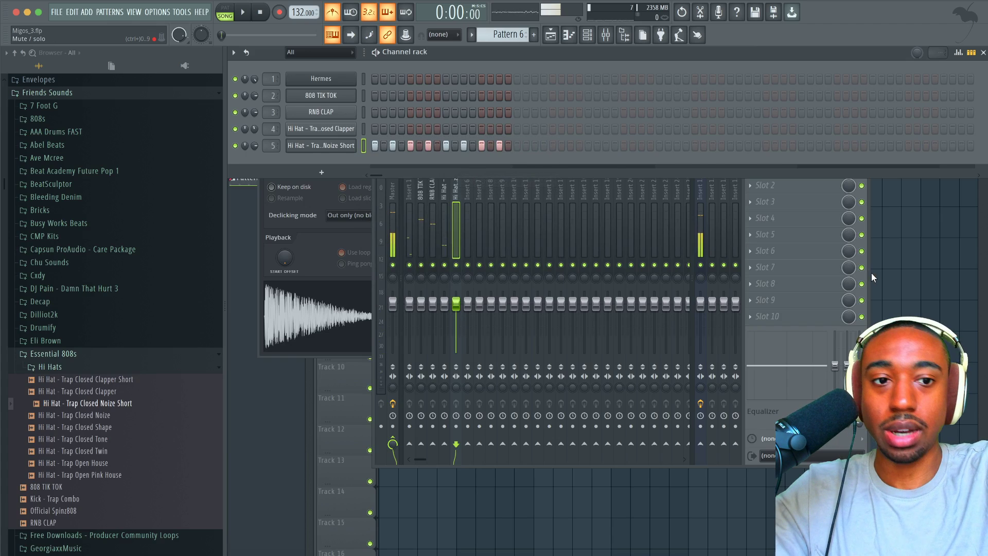
Paint one-bar Pattern 6 clips on playlist track 5 from bar 9 through bar 16 and play from bar 9
key(F5)
drag(541, 216, 648, 216)
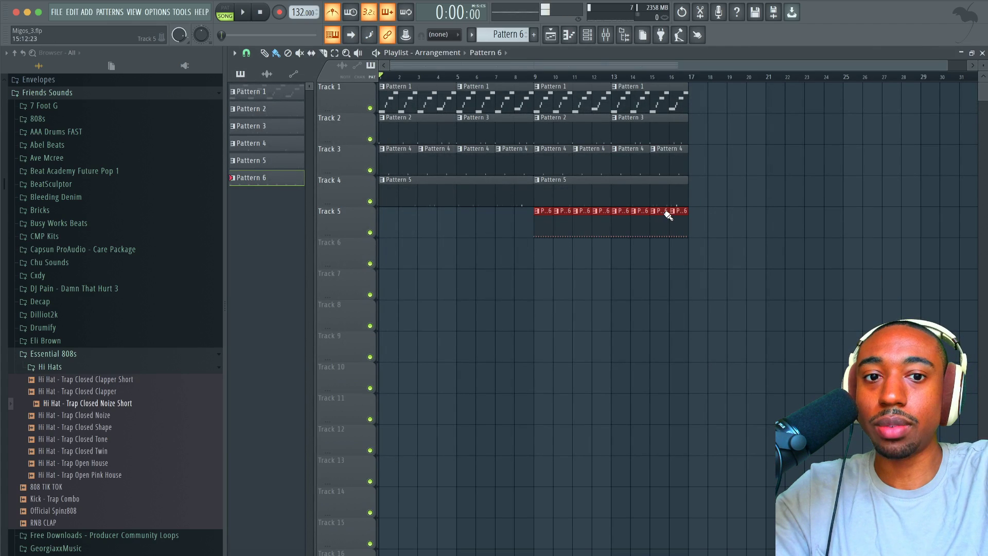
click(545, 77)
key(space)
Turn off the metronome, save the project and stop playback
key(F6)
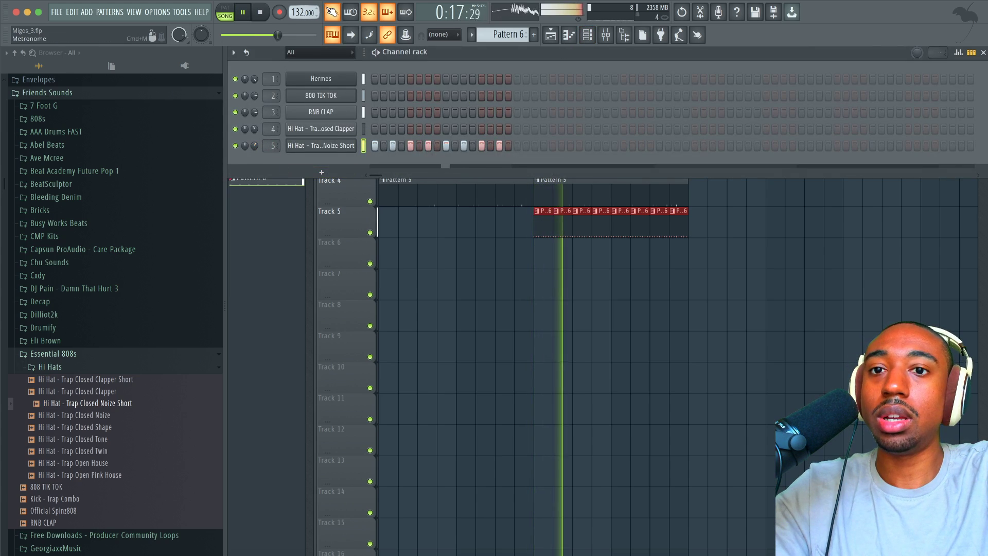
key(F6)
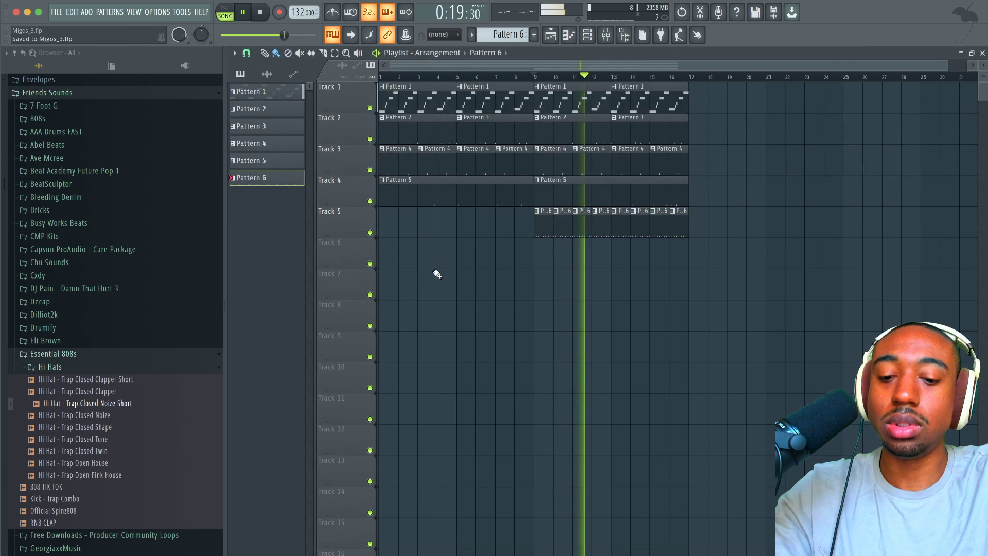
key(space)
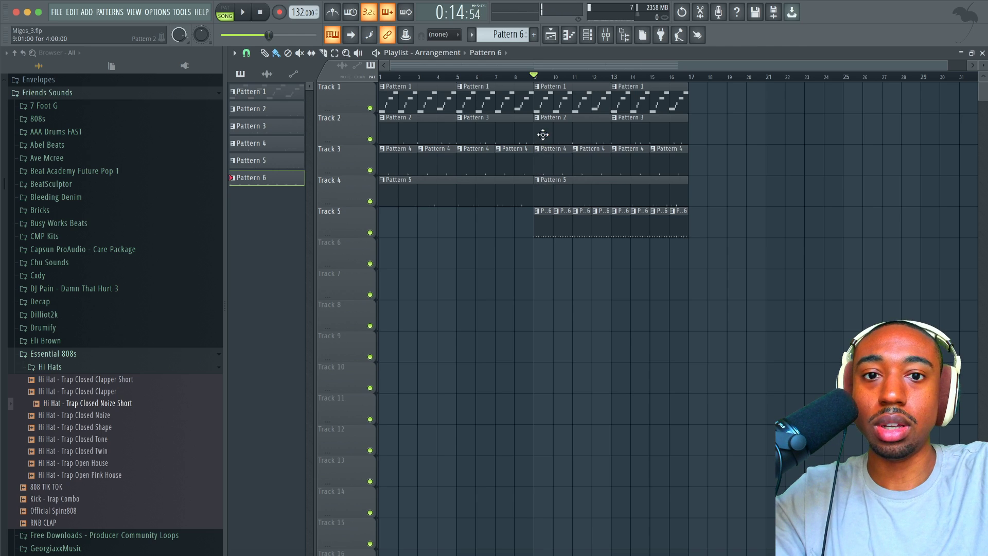
Make the Pattern 2 clip at bar 9 on track 2 unique and select bars 9 to 16 for looping
key(space)
right_click(538, 119)
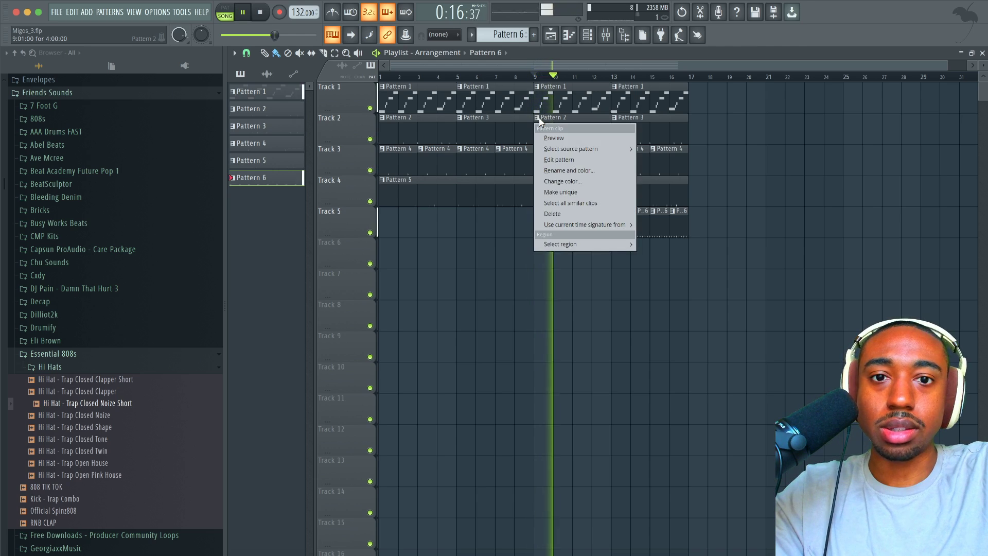
click(557, 192)
key(space)
drag(534, 77, 684, 74)
Add an 808 TIK TOK hit on step 27 of Pattern 3 while the loop plays
click(587, 35)
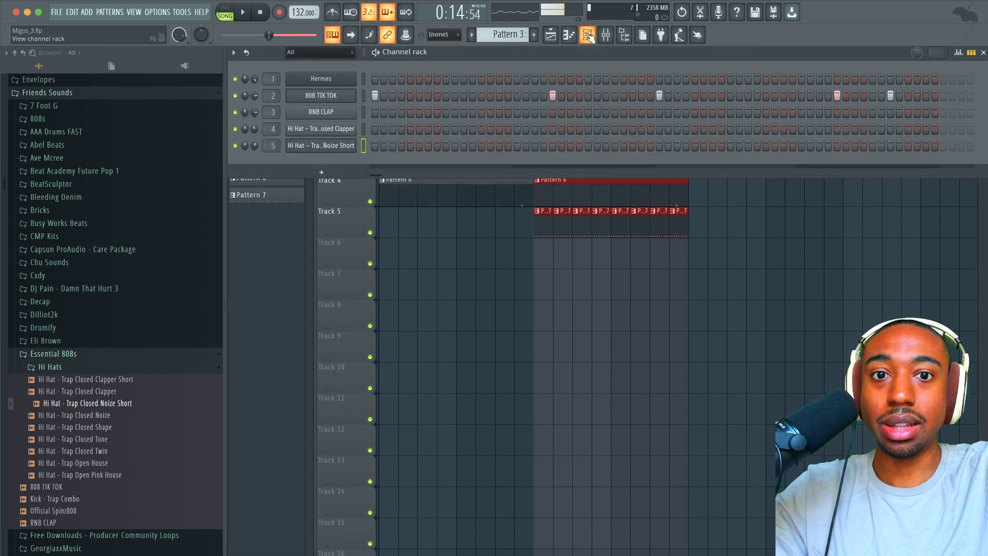
key(space)
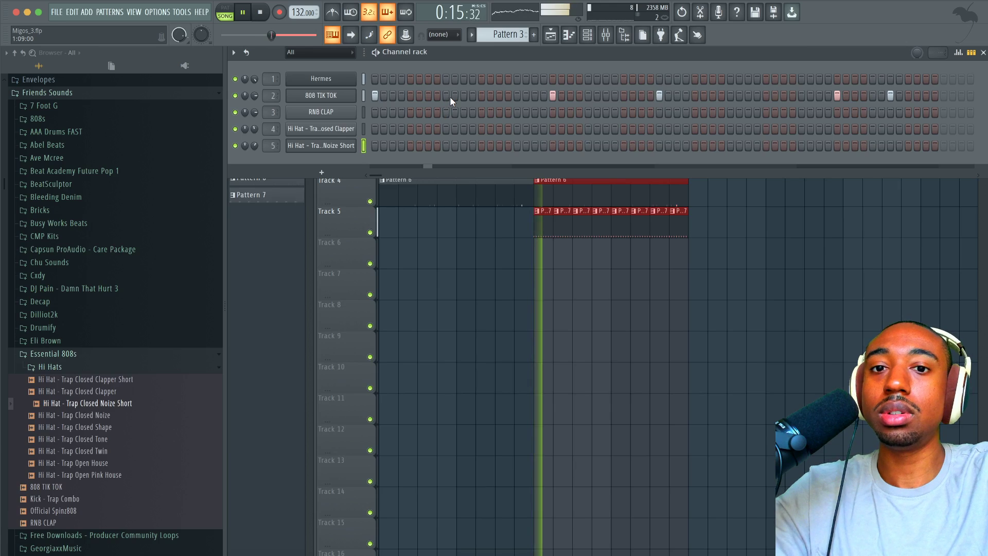
click(605, 96)
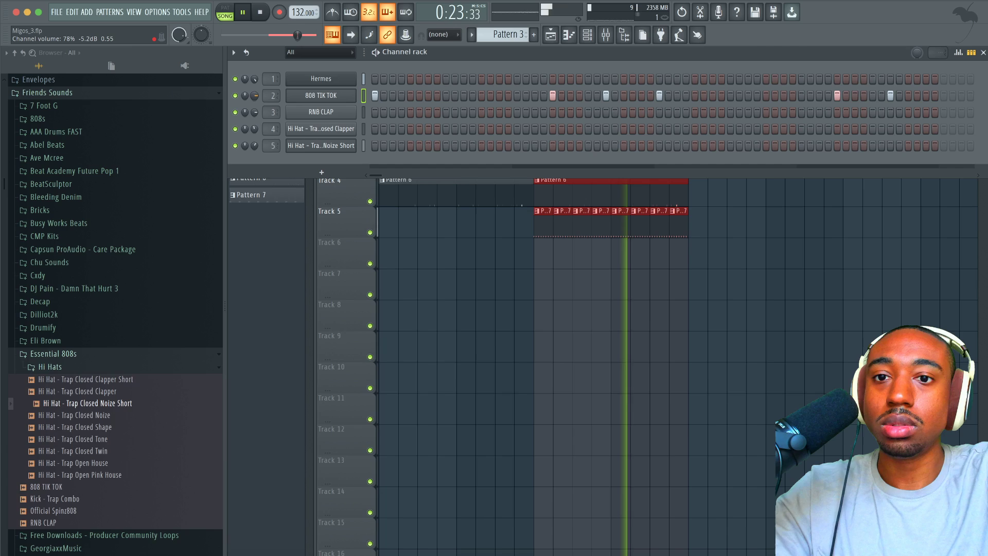
Adjust the 808 TIK TOK's channel volume while watching the master level in the mixer
key(space)
click(606, 36)
key(space)
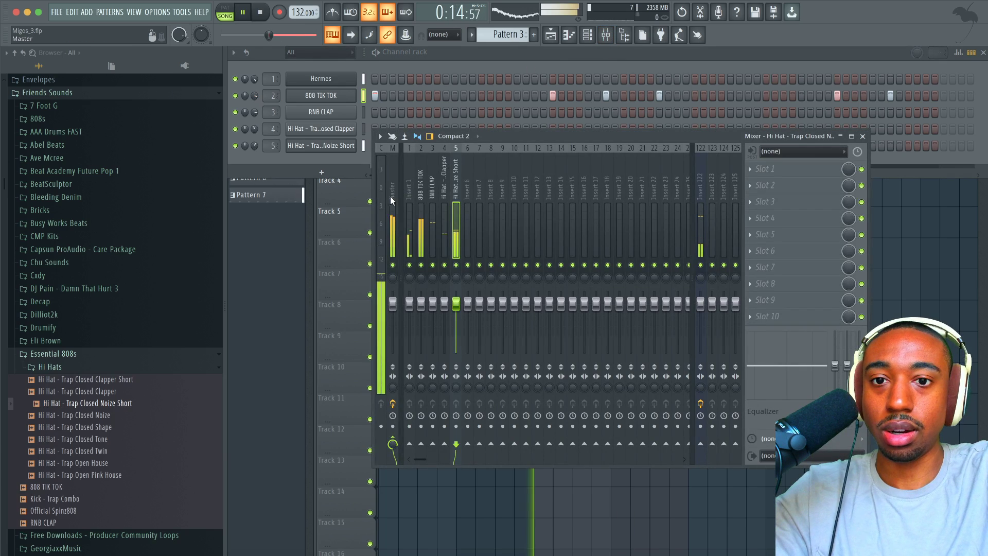
click(257, 94)
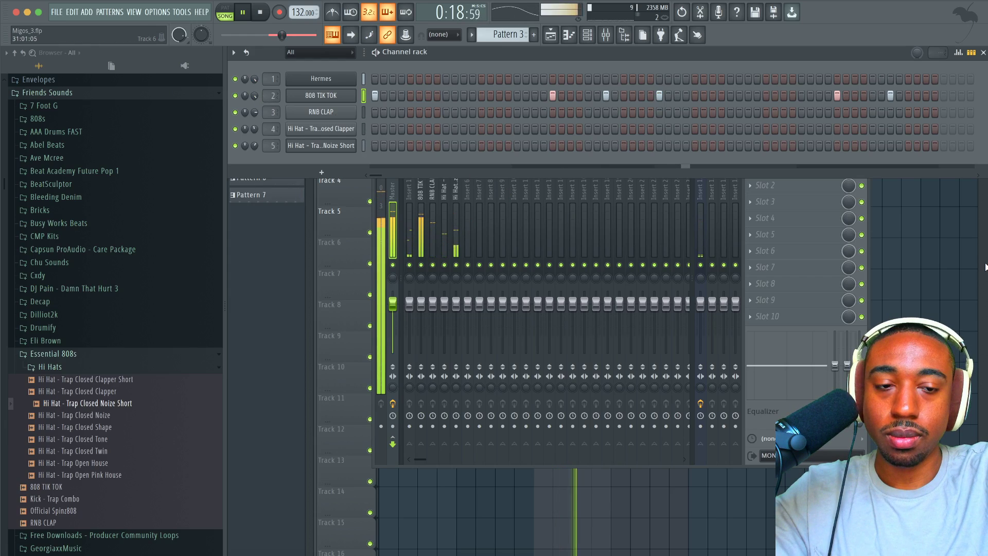
right_click(957, 278)
click(588, 36)
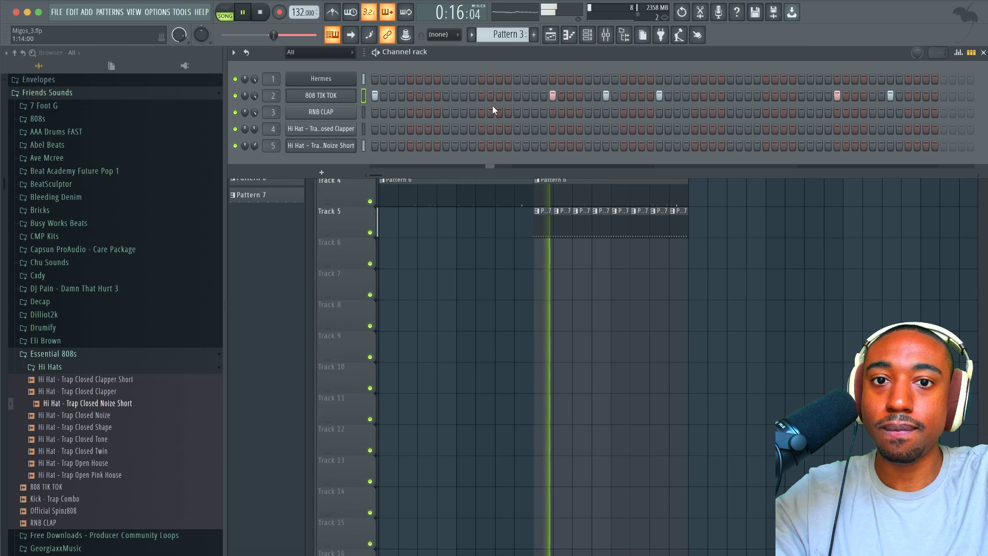
Make the Pattern 4 clip at bar 13 on playlist track 2 unique
key(F6)
click(614, 118)
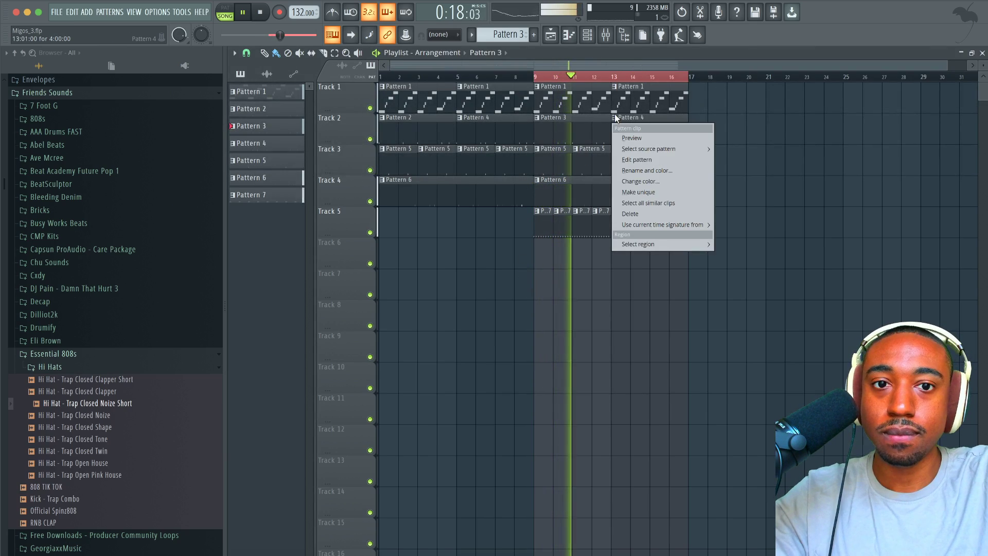
click(639, 189)
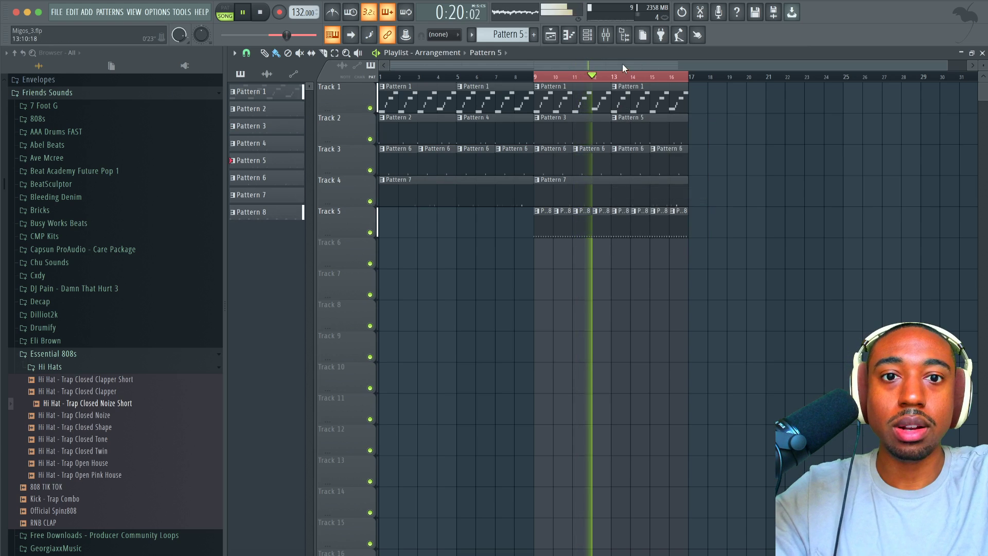
In Pattern 5, remove the 808 TIK TOK hits on steps 7 and 59, add hits on steps 29, 57 and 61, and stop playback
click(592, 40)
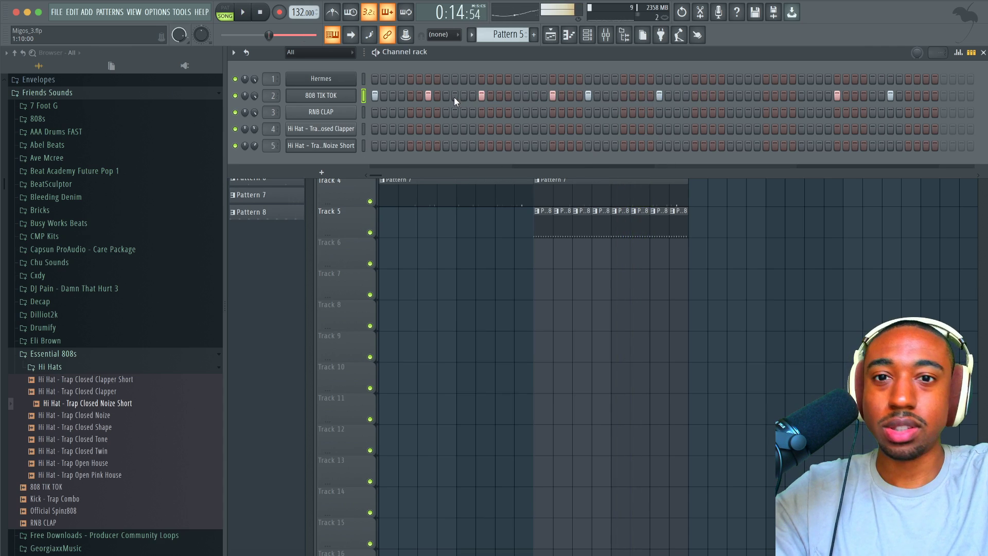
click(429, 95)
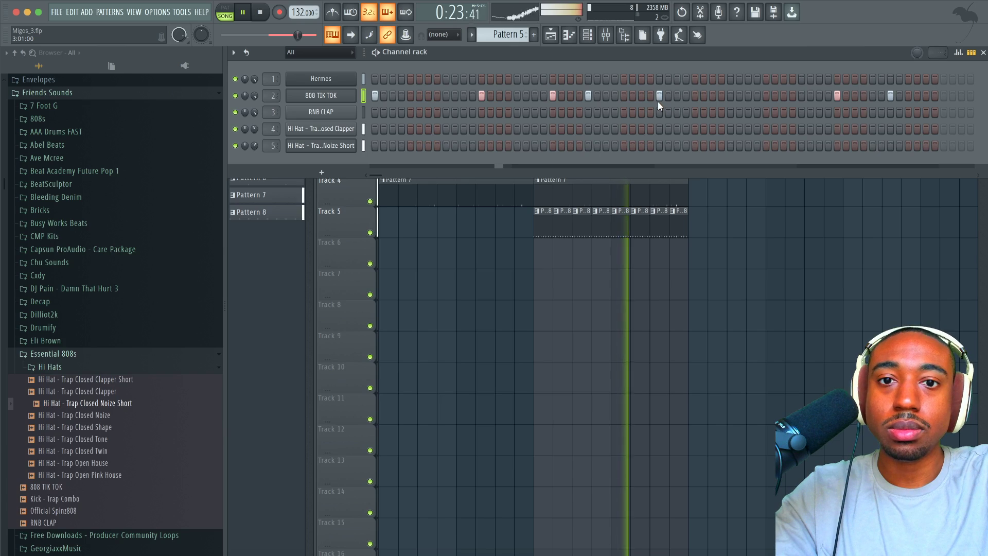
click(624, 95)
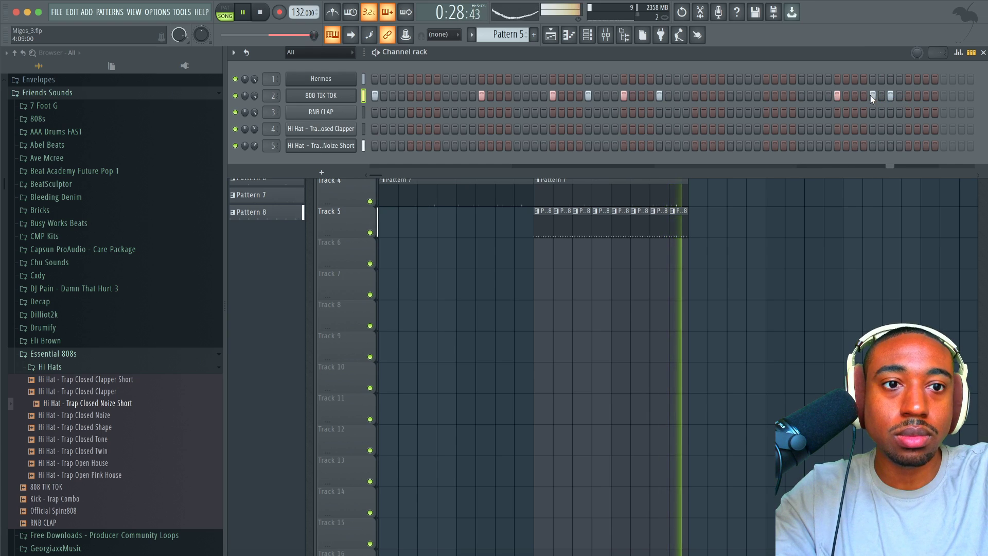
click(873, 96)
key(space)
key(space)
right_click(890, 95)
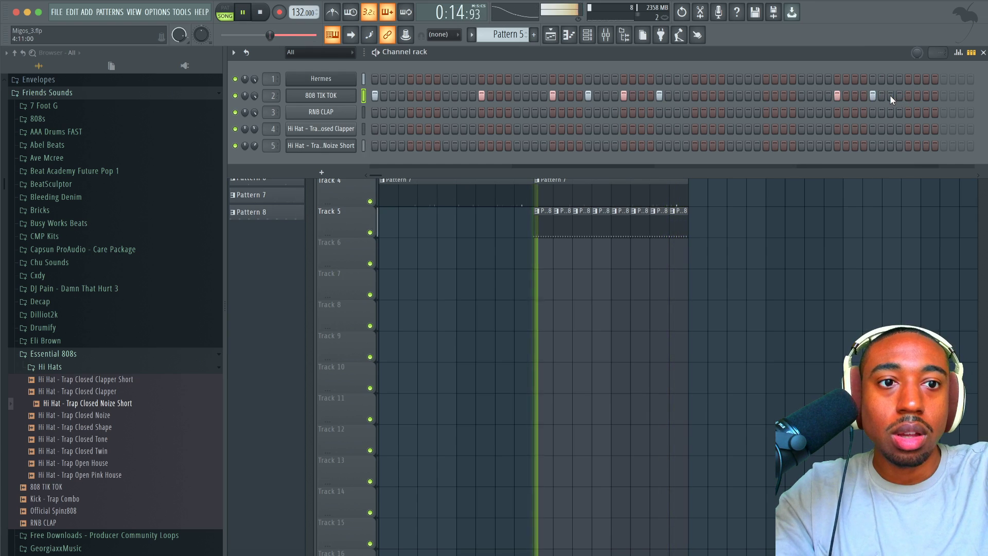
click(907, 95)
right_click(769, 275)
key(space)
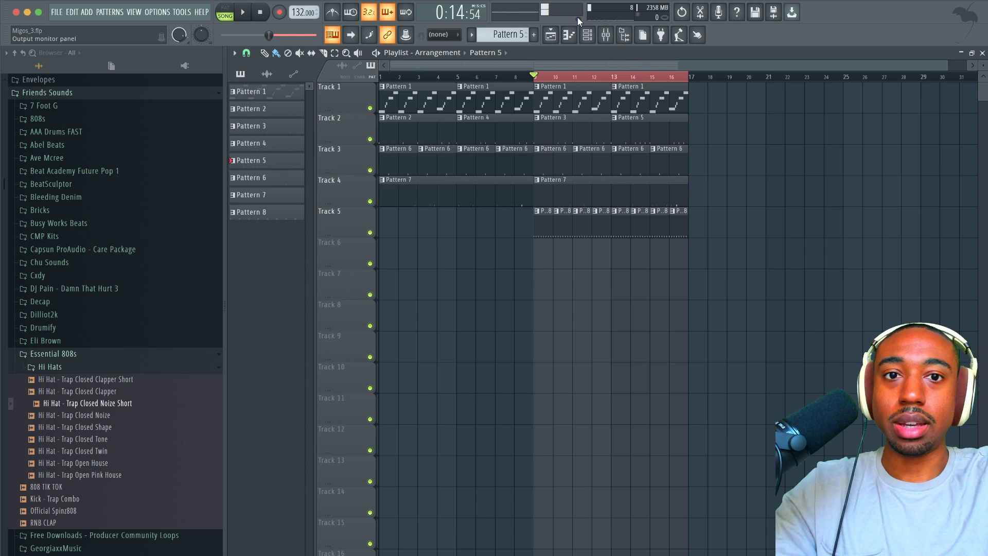
Enable Waves Tune Real-Time on mixer insert 122 and open its plugin window
click(612, 42)
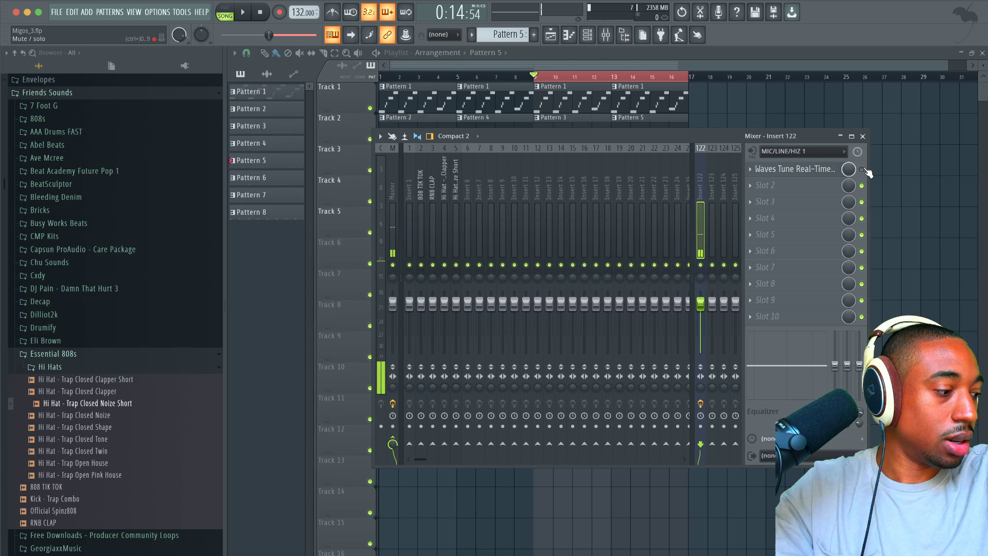
click(594, 40)
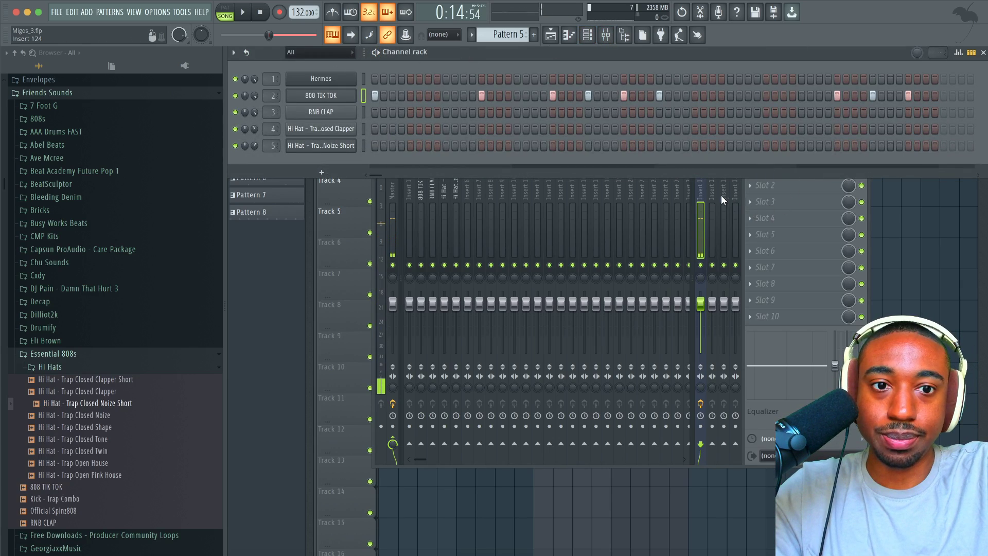
click(704, 193)
click(822, 170)
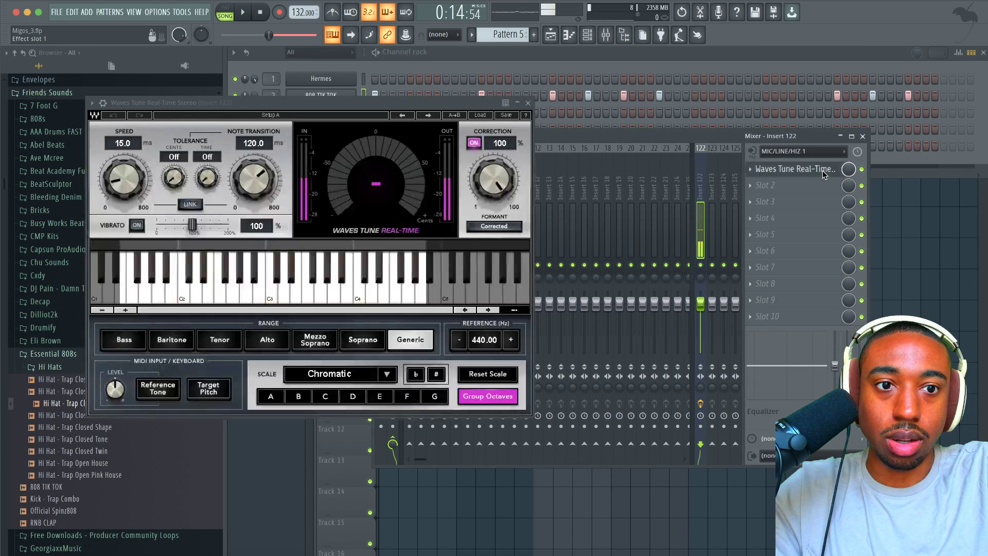
Set Waves Tune Real-Time to A Natural Minor with 0.1 ms speed and note transition, and arm mixer insert 122 for recording
scroll(338, 370, down, 2)
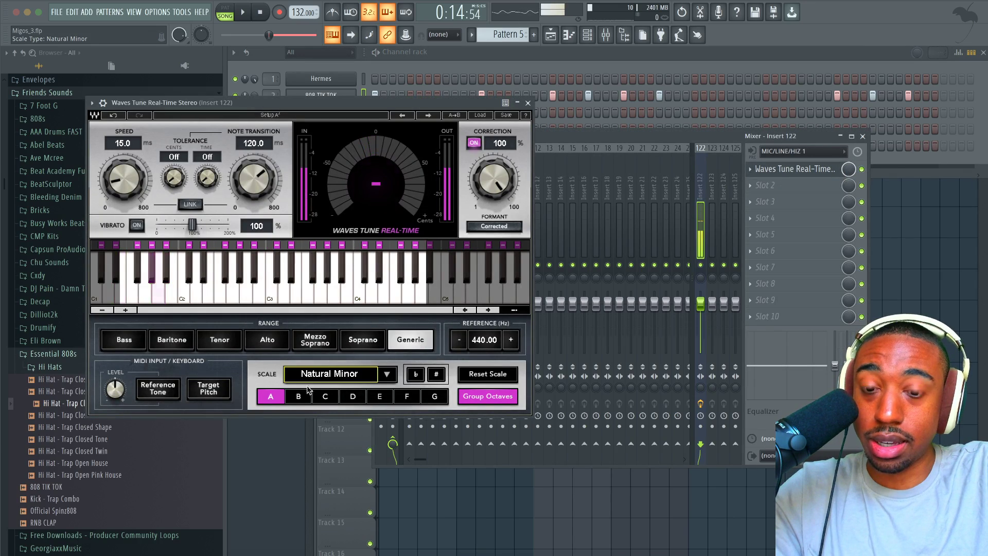
drag(125, 181, 122, 210)
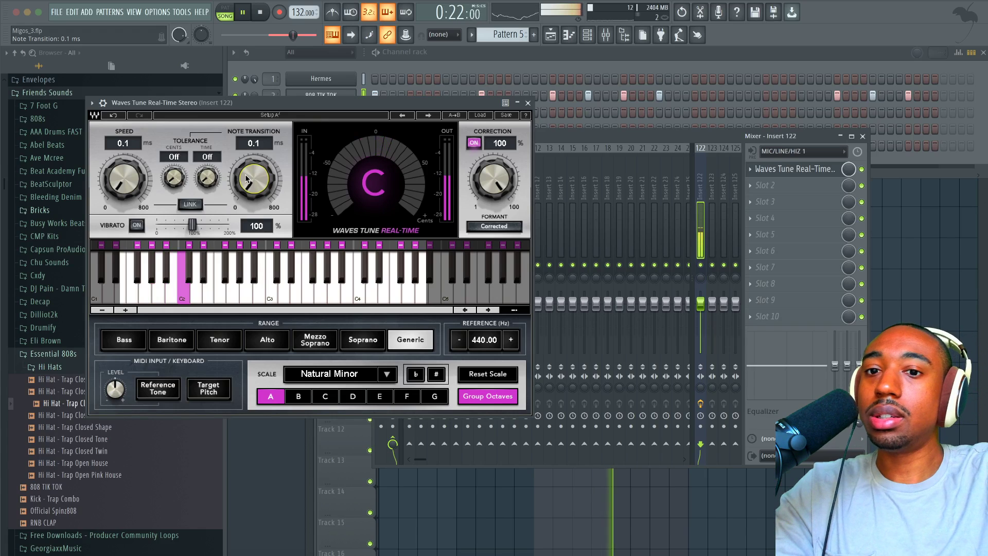
click(528, 102)
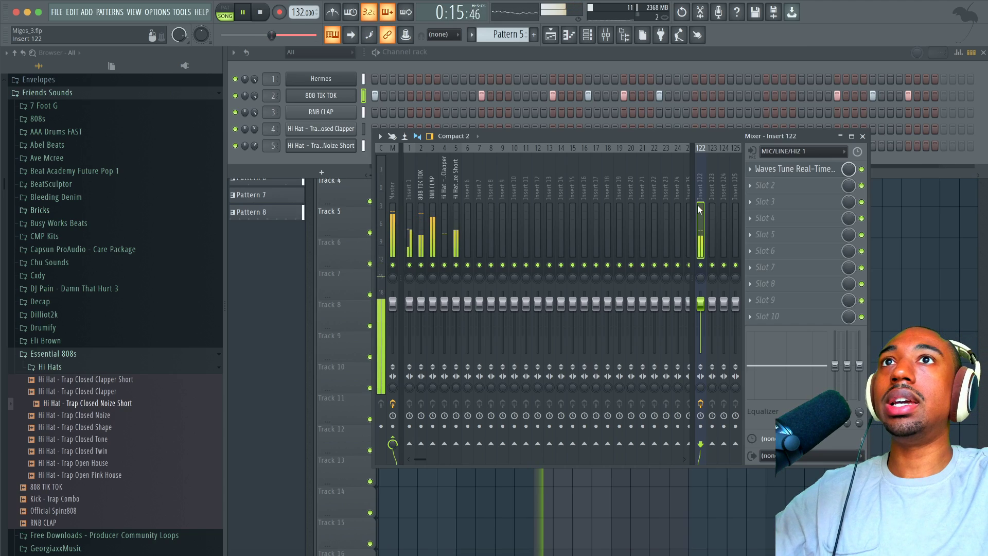
key(space)
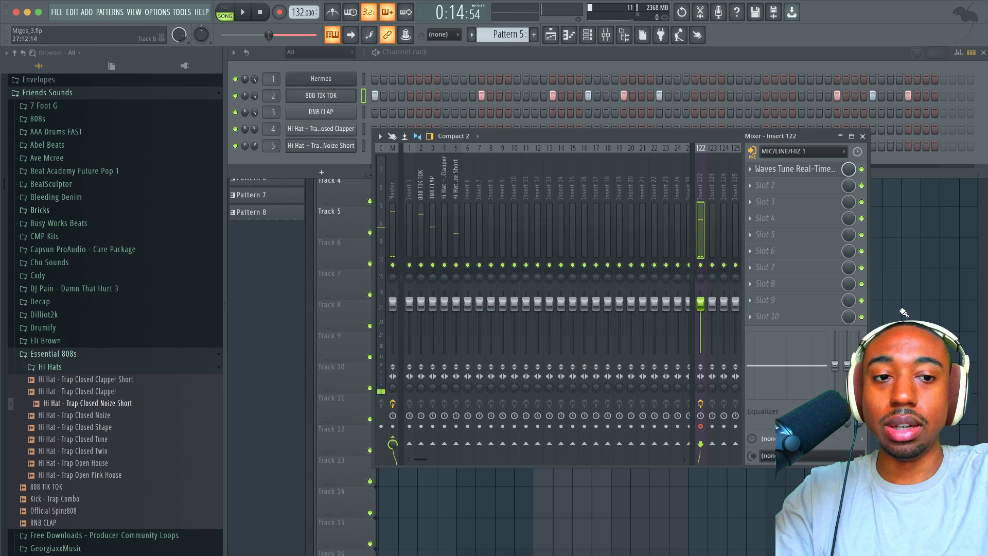
Clear the playlist's time selection over bars 9 to 16 and return the song position to the start
key(F5)
click(607, 36)
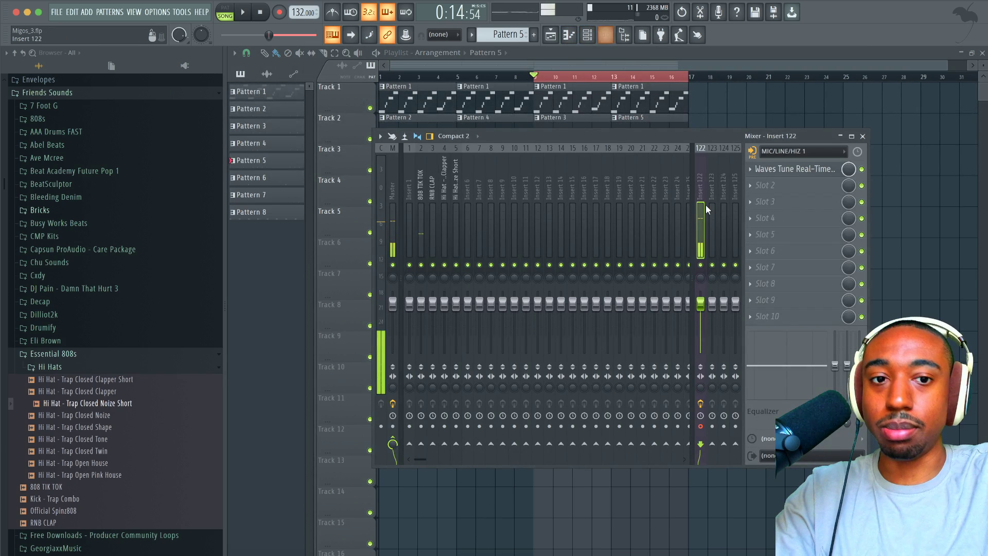
right_click(537, 75)
click(272, 17)
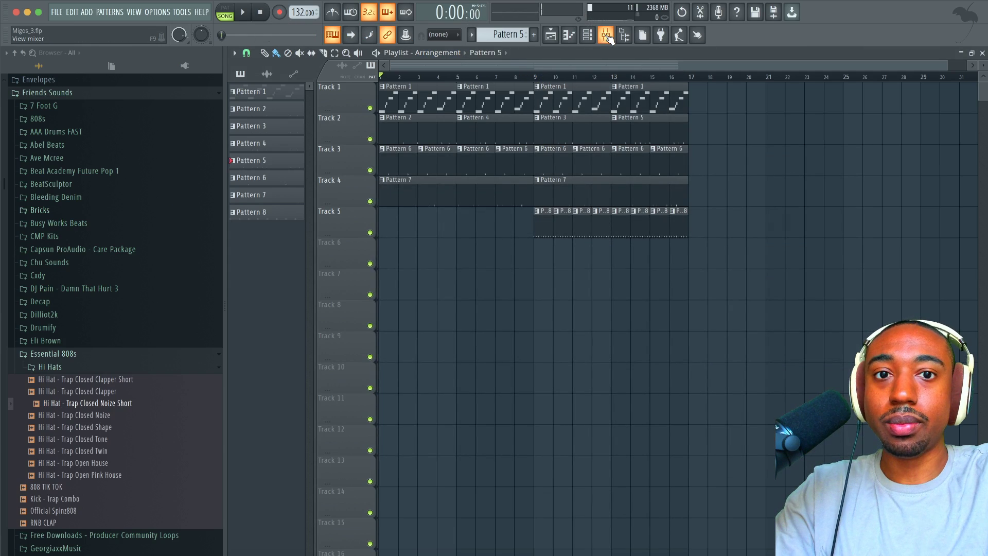
key(F9)
Record a short microphone take from bar 1 into the playlist as an audio clip
click(279, 12)
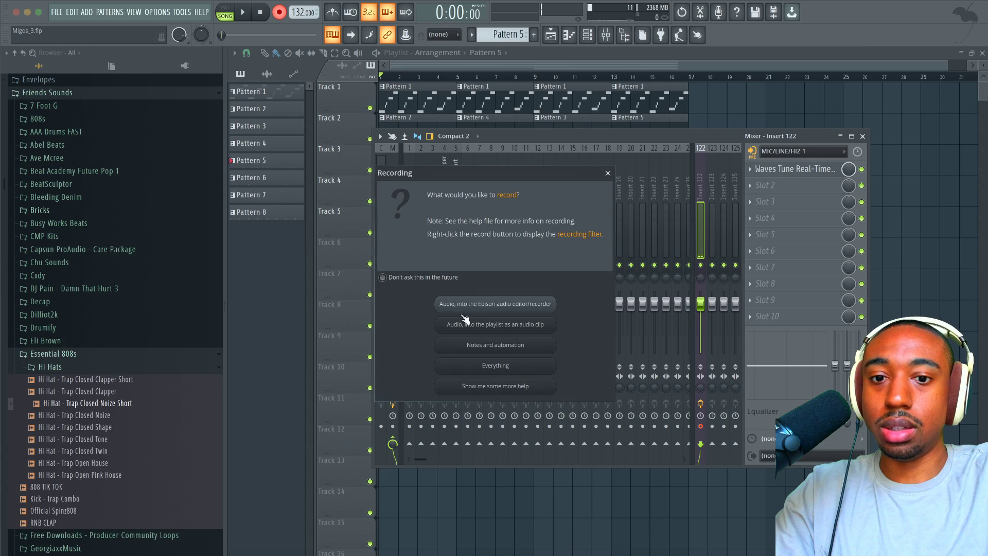
click(511, 325)
key(F9)
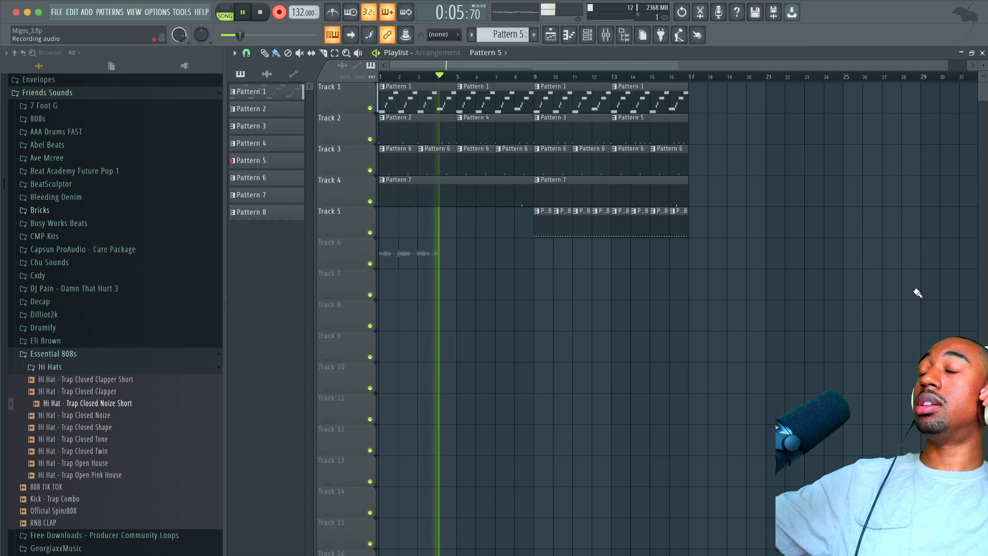
key(space)
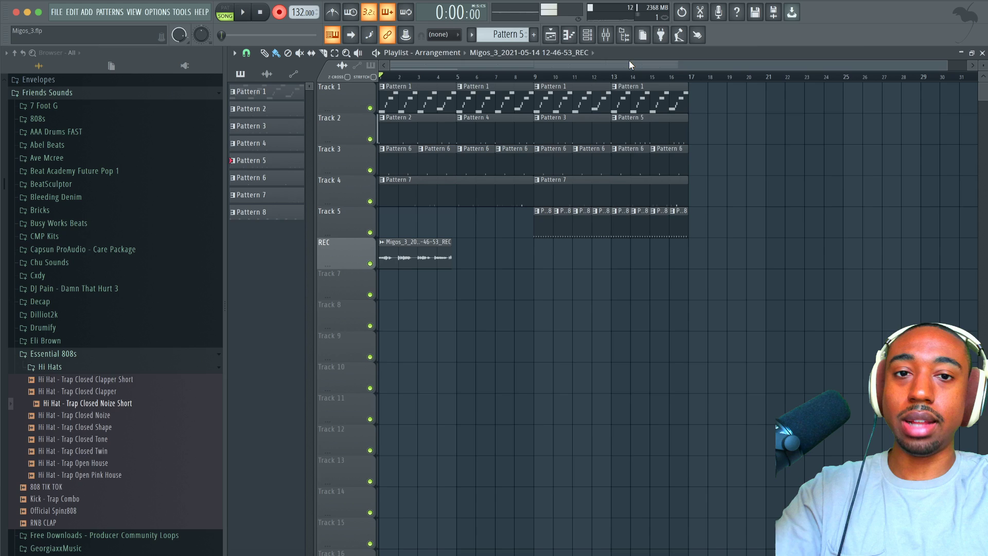
Compare the Waves Tune Real-Time scale on the REC insert with Pattern 1's Hermes notes in the piano roll
click(605, 36)
click(795, 168)
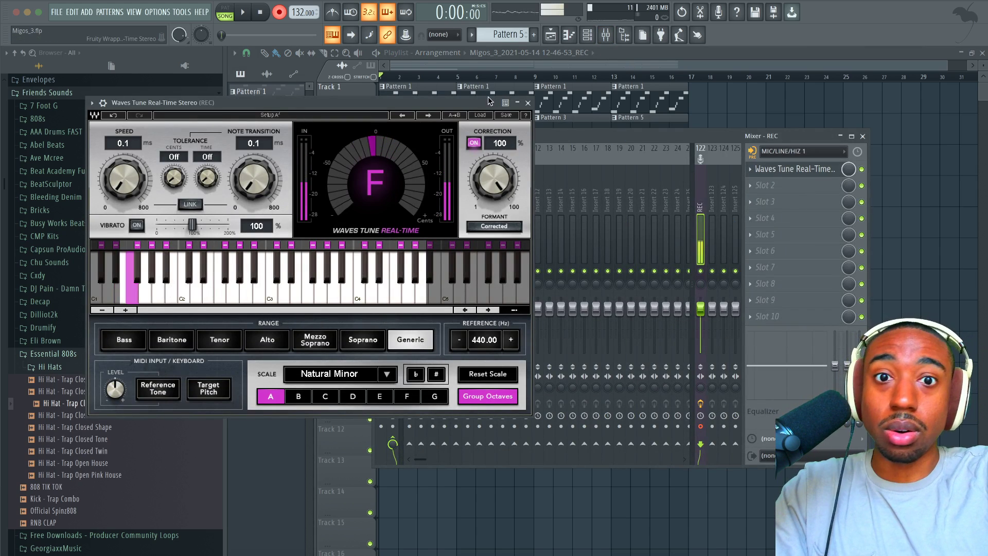
click(527, 102)
click(587, 40)
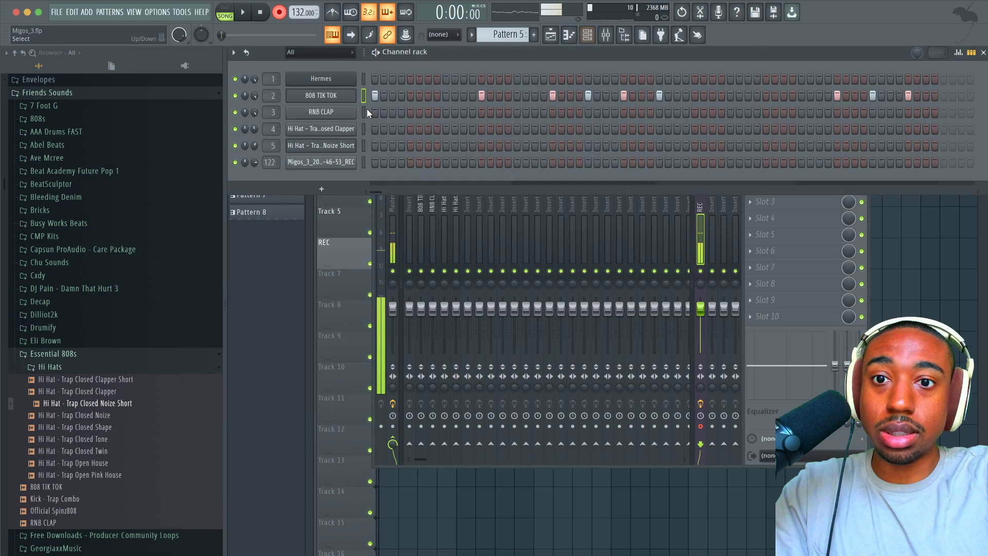
click(346, 82)
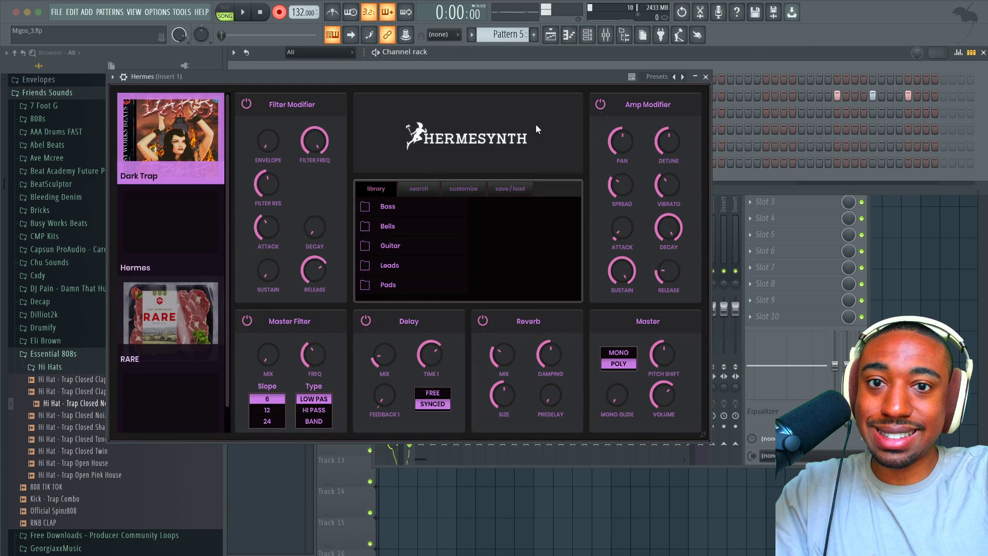
click(706, 77)
drag(516, 35, 517, 52)
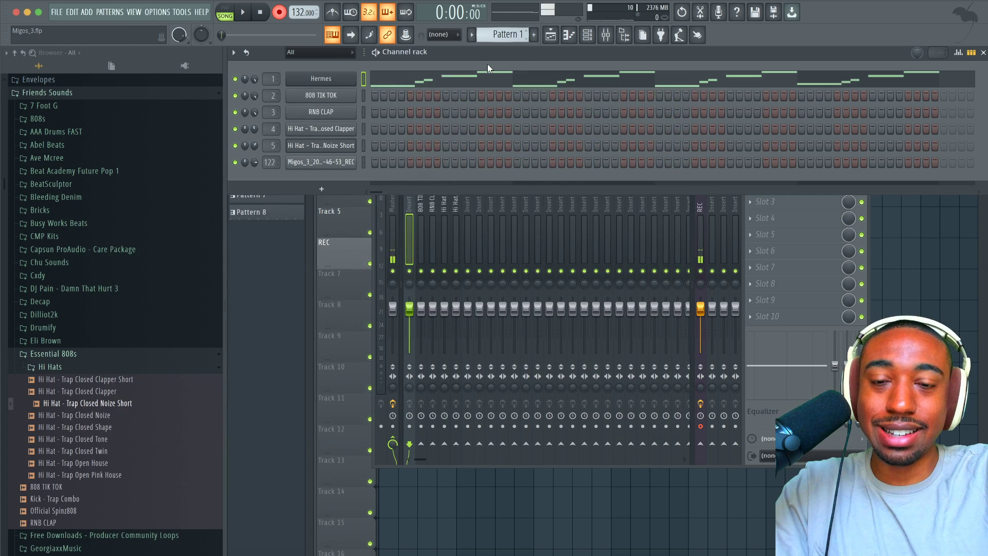
click(476, 79)
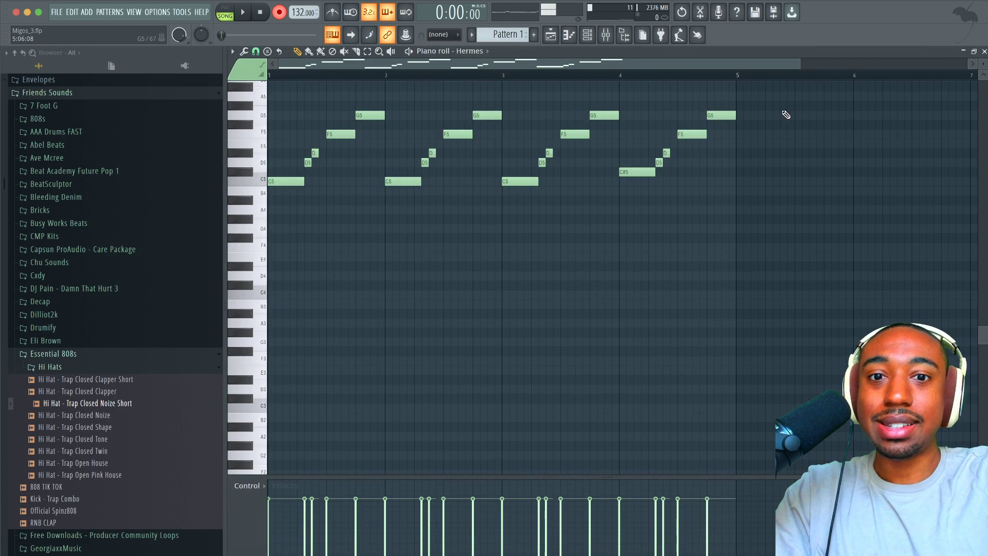
click(984, 51)
Allow C# in the A Natural Minor scale of Waves Tune Real-Time on the REC insert, then close the plugin
click(707, 219)
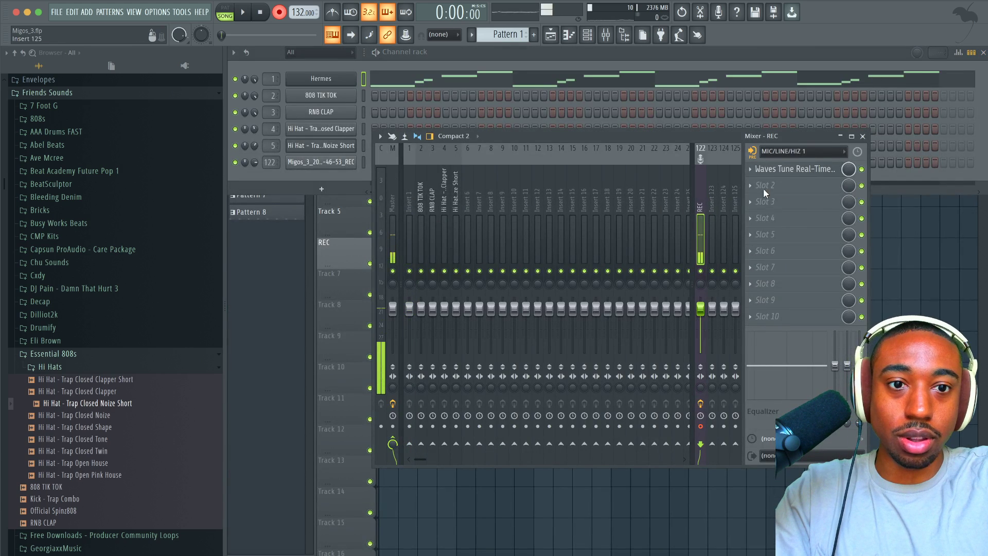
click(801, 169)
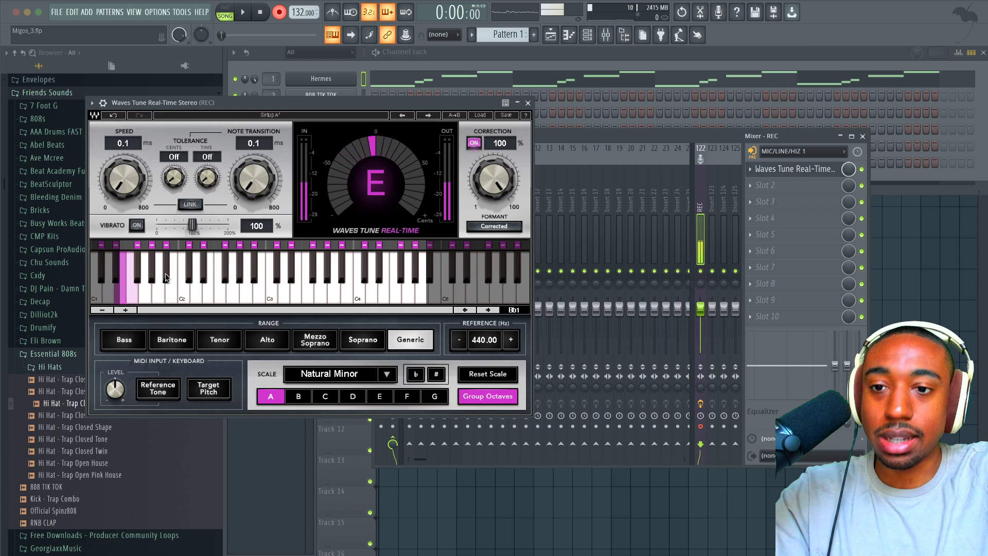
click(190, 245)
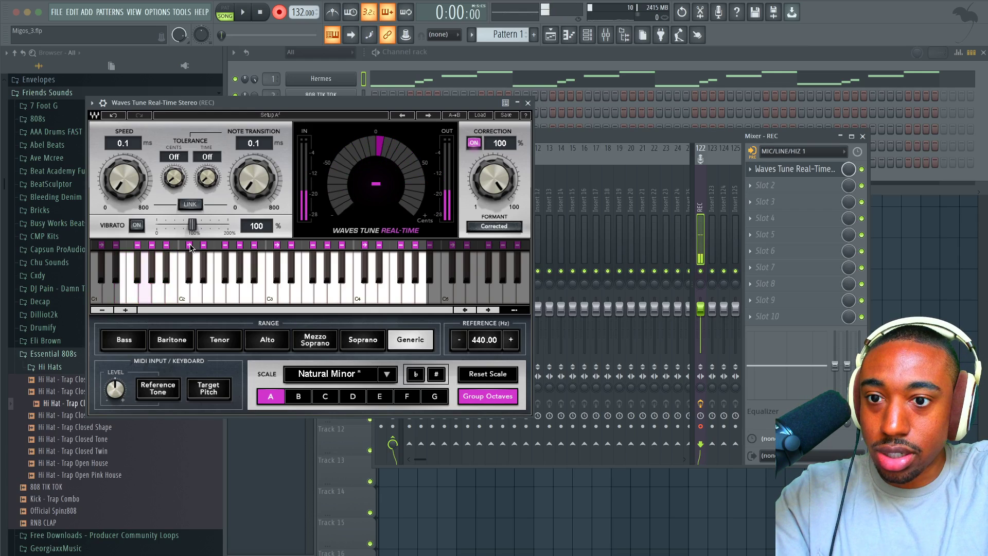
click(190, 244)
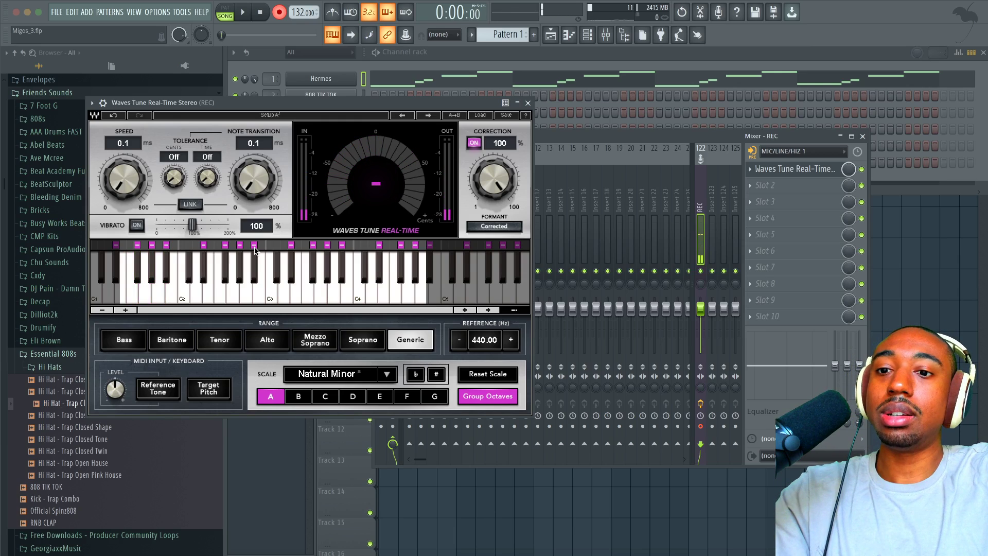
click(529, 102)
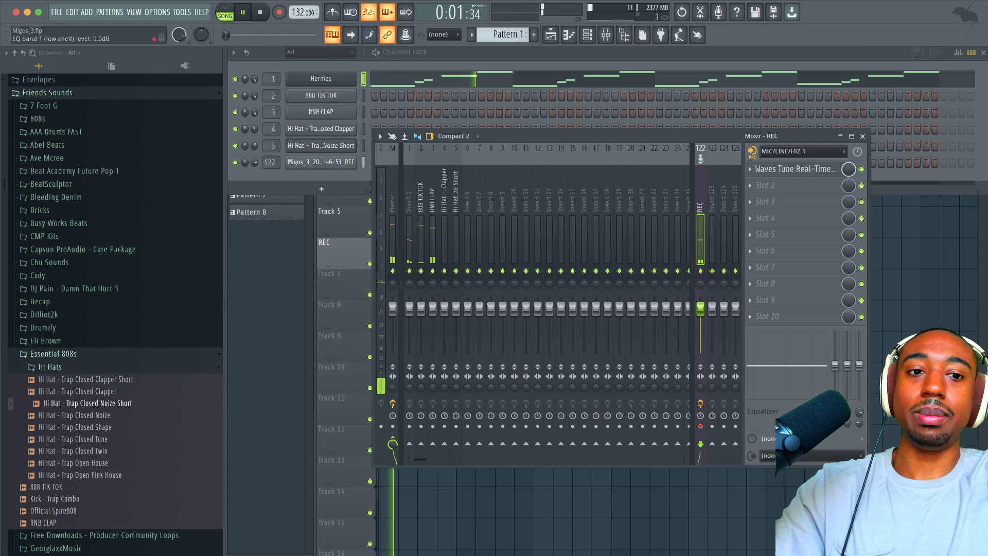
Delete the short recorded vocal clip from the REC track in the playlist
click(895, 356)
right_click(429, 258)
click(588, 36)
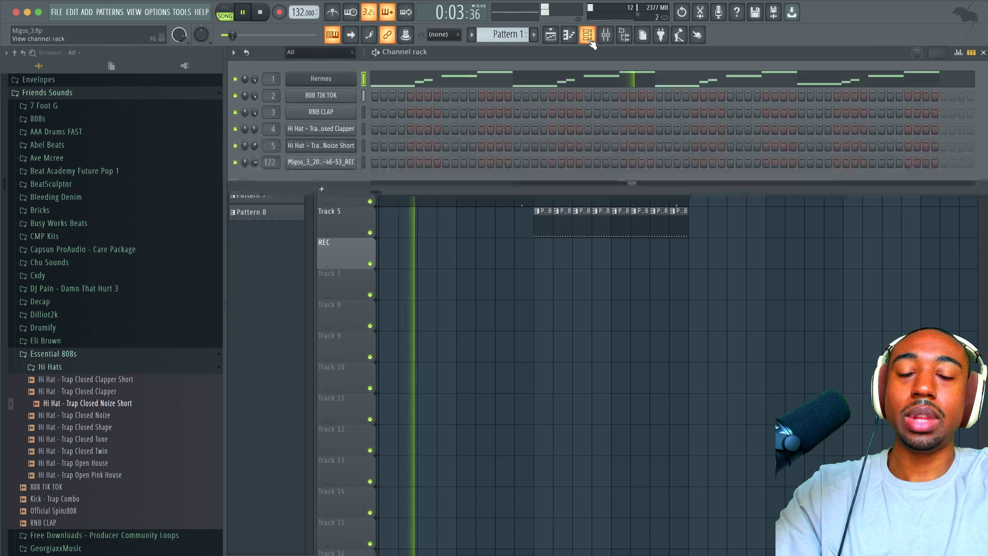
key(super+z)
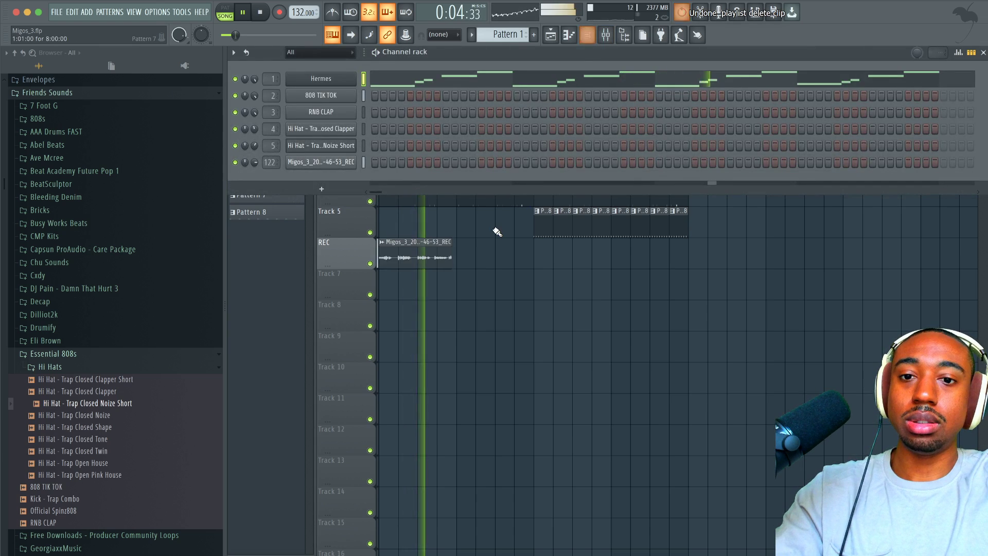
right_click(401, 253)
Play the beat back from about bar 4 of the playlist
key(space)
click(440, 78)
key(space)
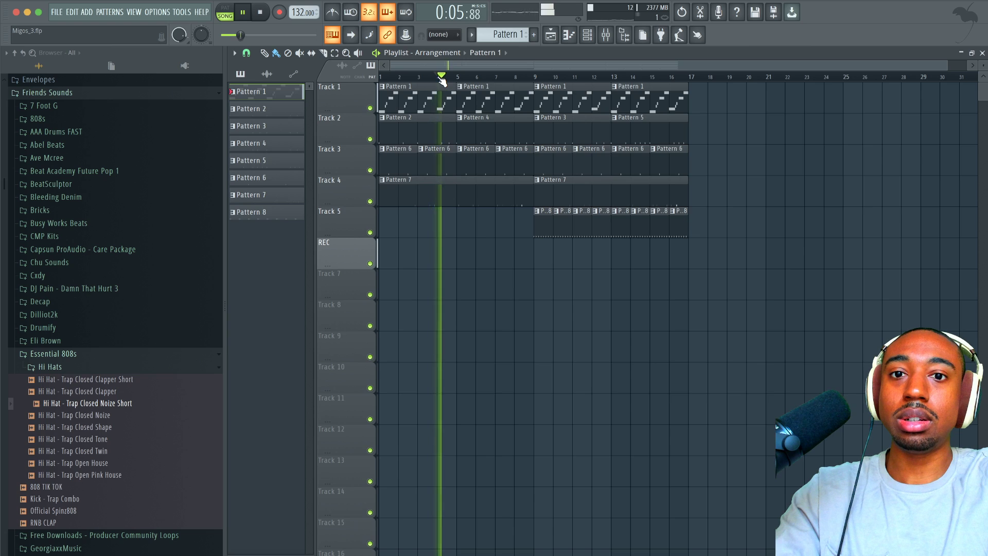
key(space)
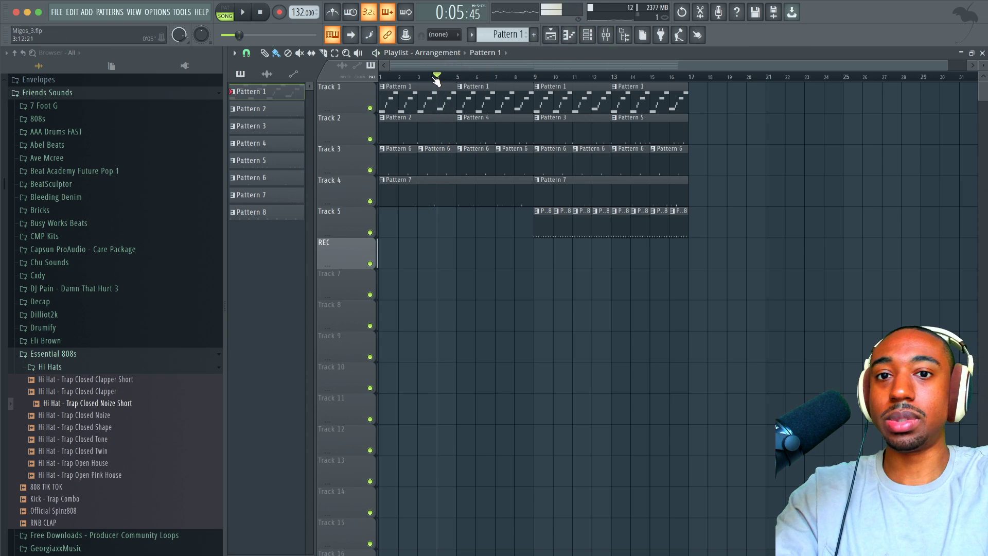
key(space)
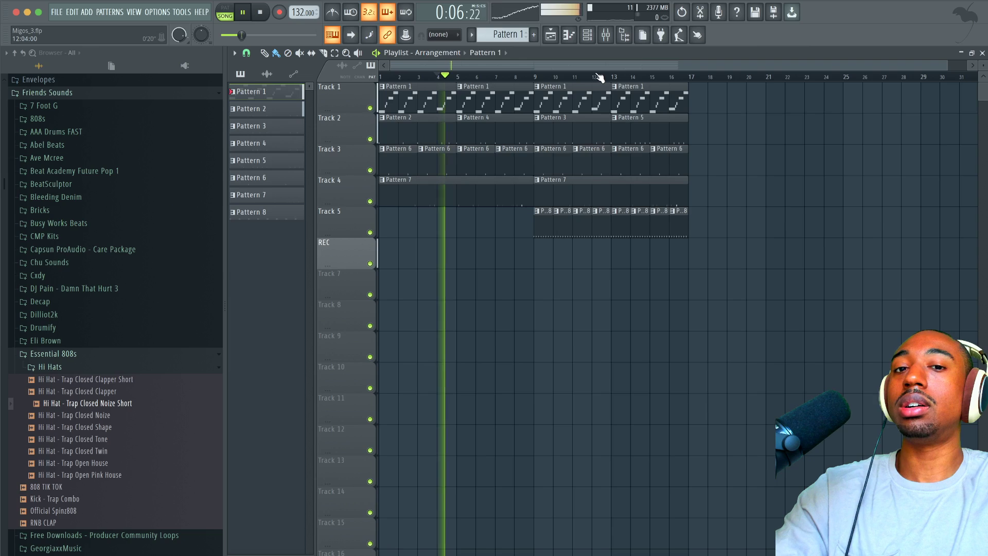
Record a microphone take over the full 16-bar beat into the playlist as an audio clip
click(612, 39)
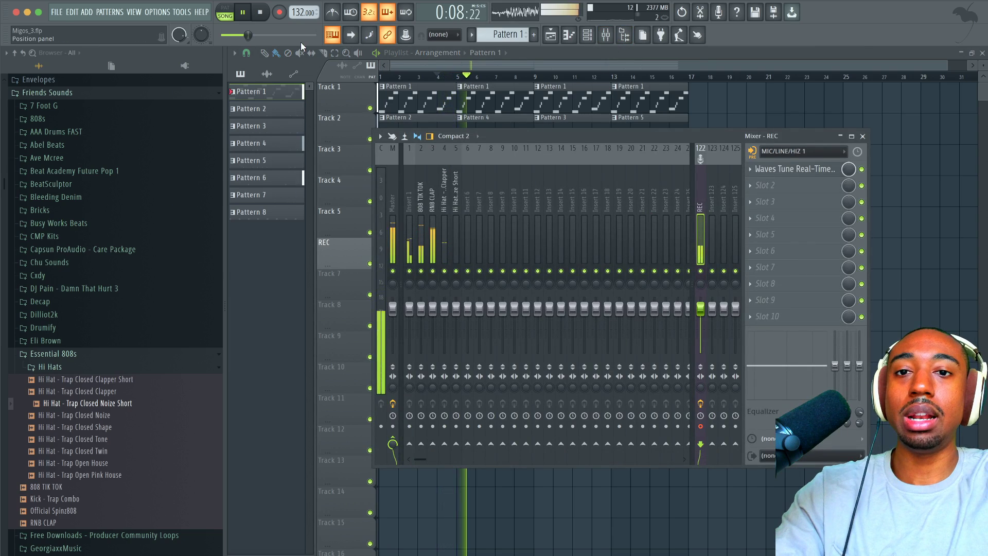
click(266, 15)
click(276, 14)
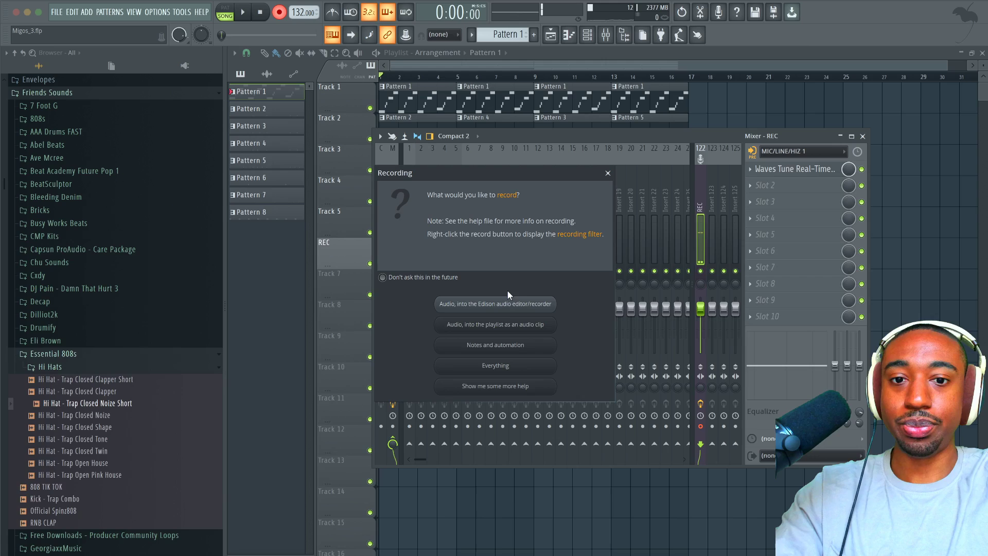
click(519, 325)
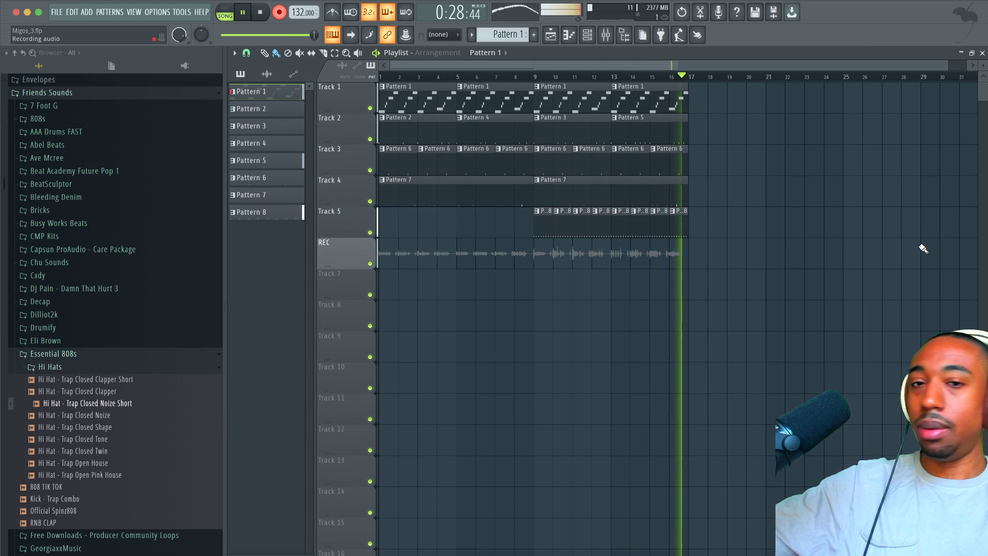
key(space)
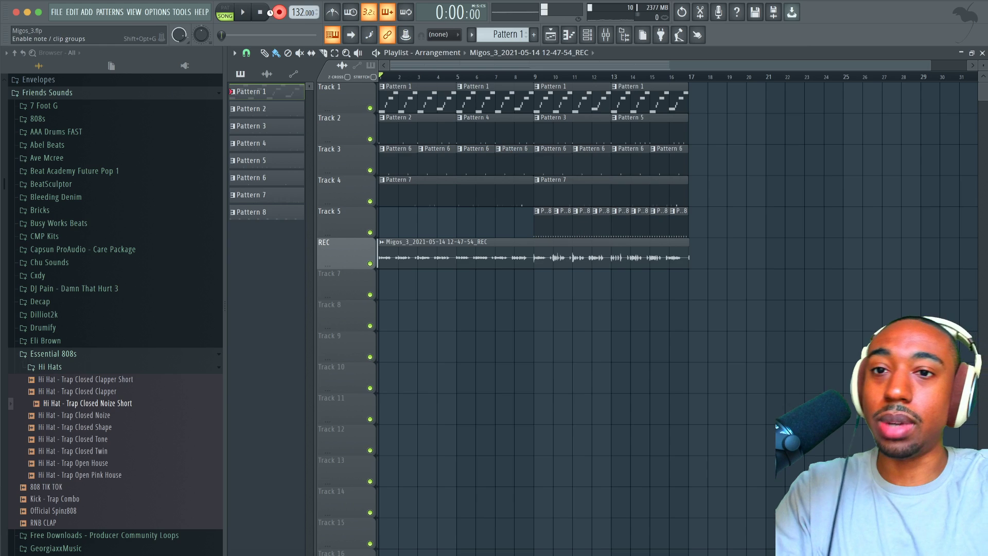
Play back the new vocal take and route its channel to mixer insert 6
key(space)
click(587, 34)
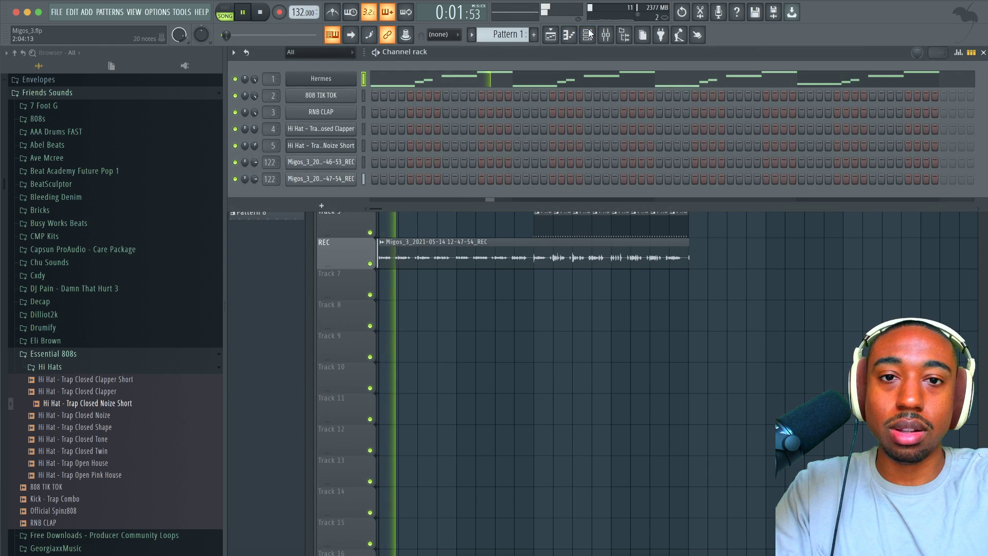
click(605, 34)
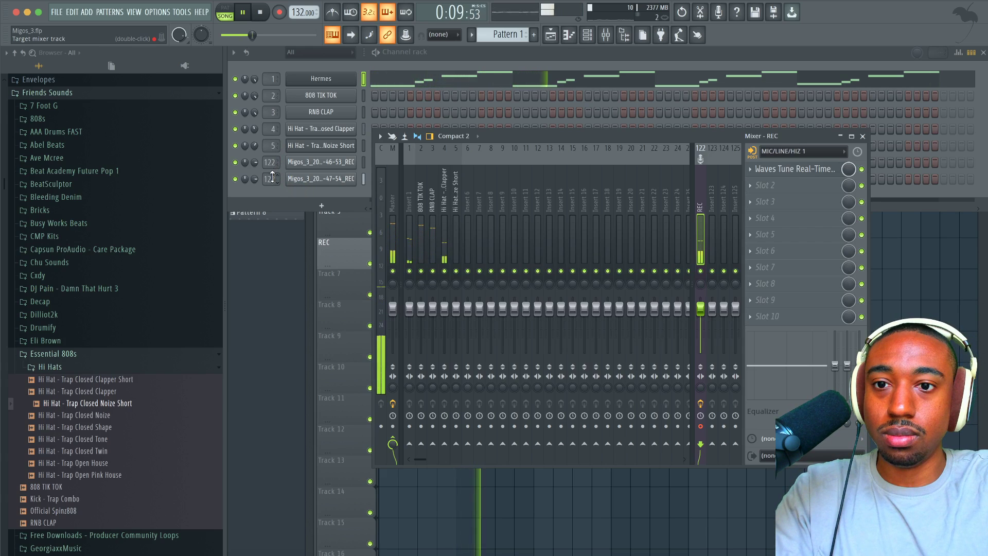
key(space)
drag(272, 178, 272, 237)
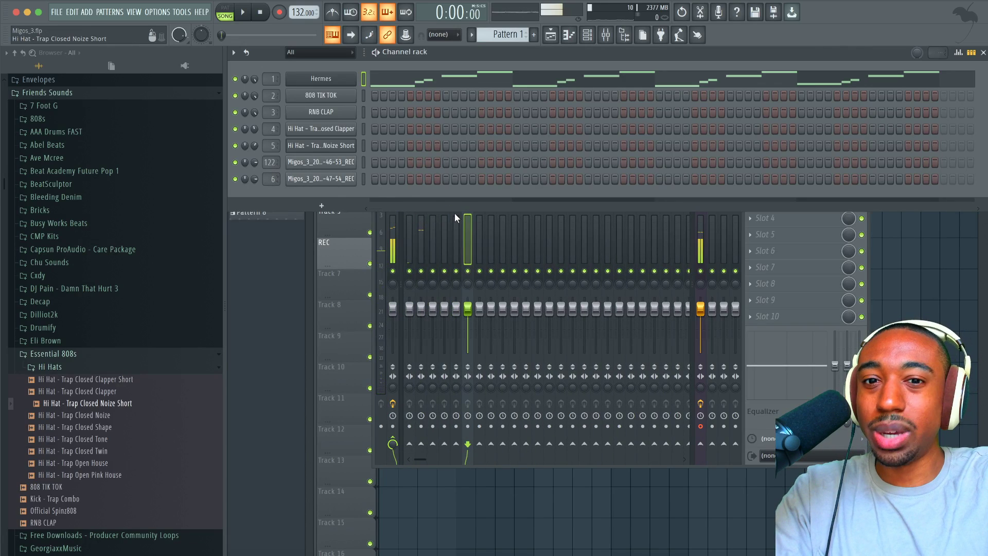
Copy the REC insert's Waves Tune Real-Time preset to mixer insert 6 and switch the plugin off on the REC insert
click(462, 225)
click(698, 195)
click(747, 168)
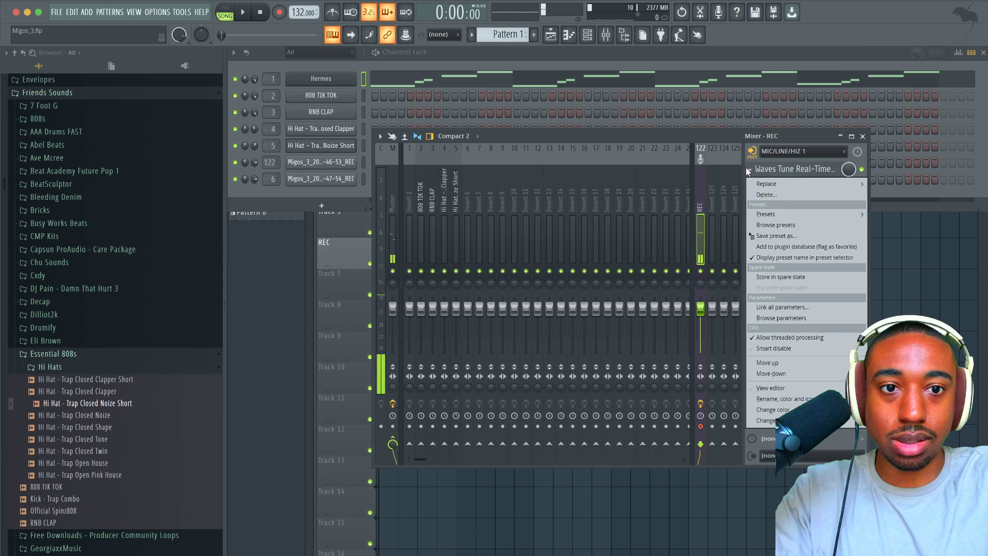
click(782, 235)
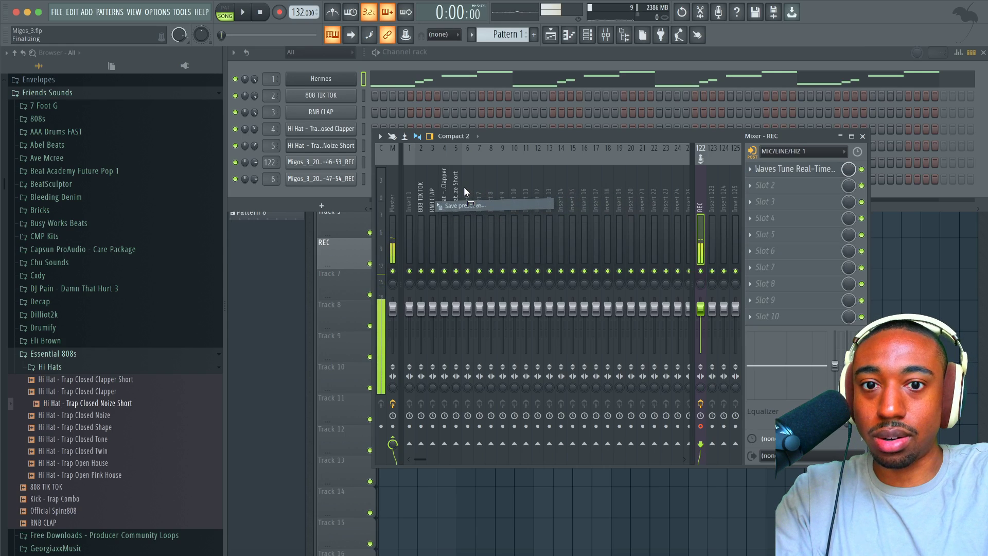
click(464, 188)
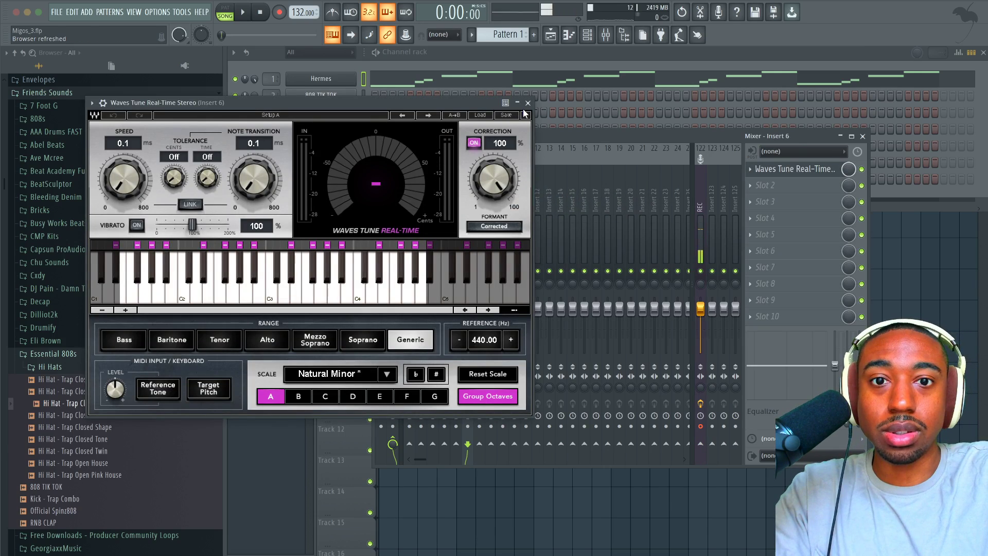
click(528, 103)
click(701, 192)
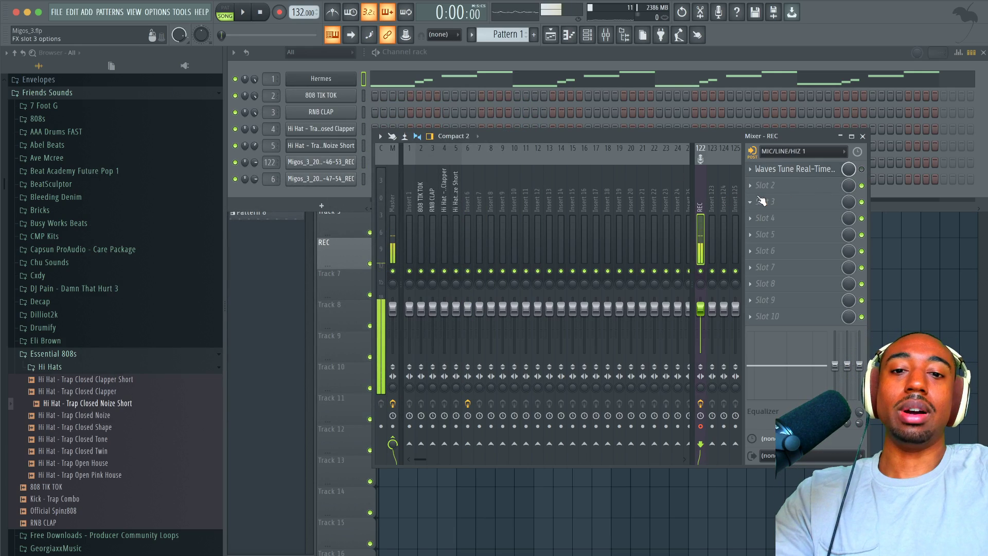
Play the song from the start to hear the vocal through mixer insert 6
click(468, 193)
key(space)
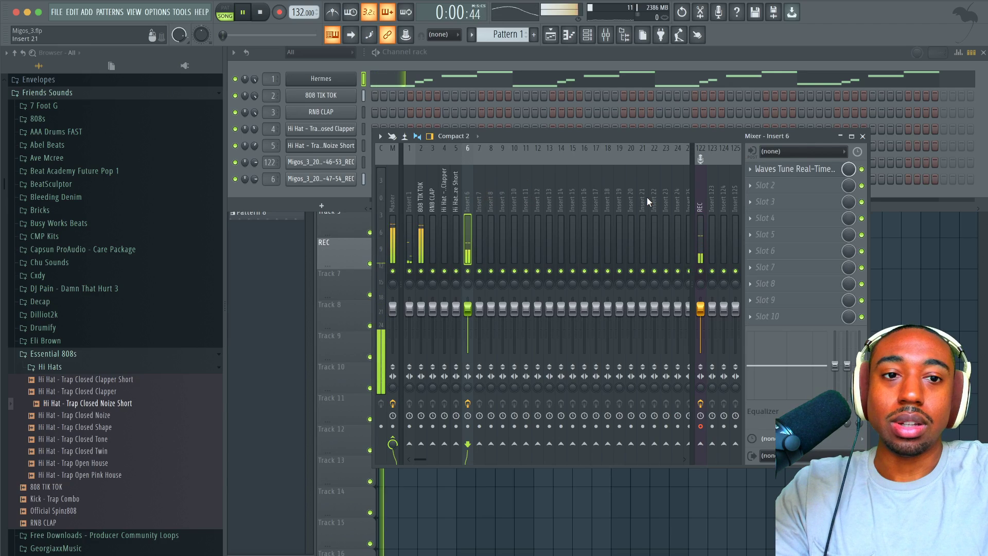
right_click(897, 231)
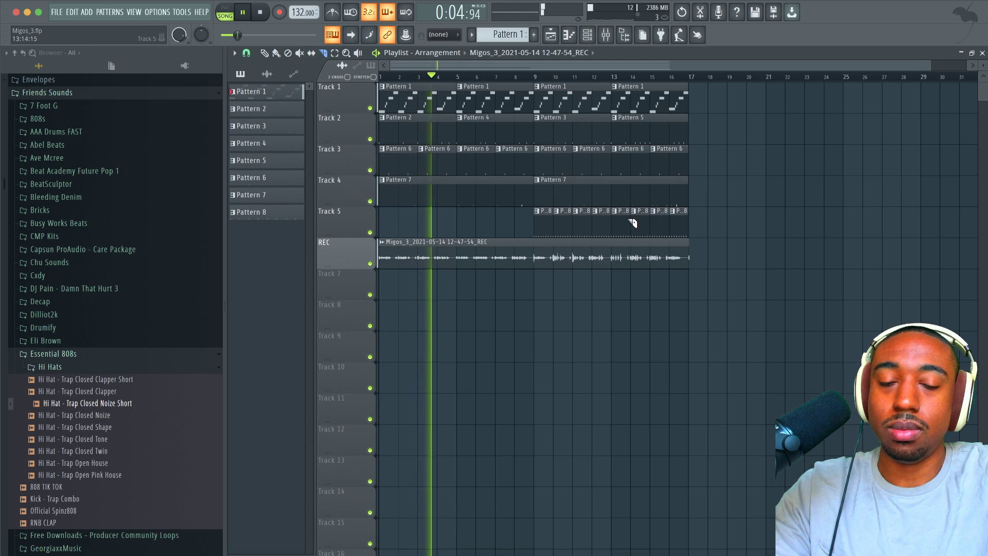
click(606, 35)
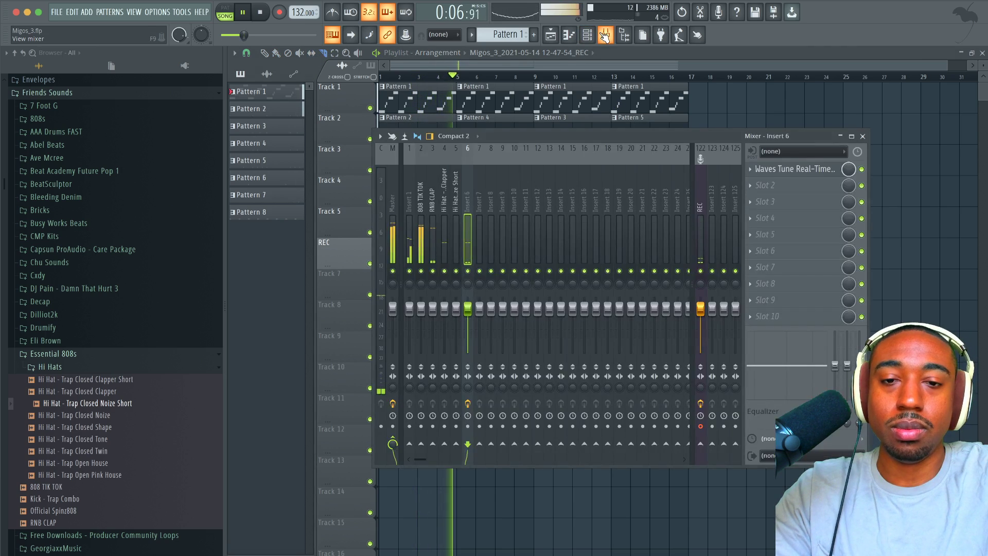
Load UAD RealVerb-Pro in the first effect slot of mixer insert 7 and choose the Big Warm Hall preset
click(482, 198)
key(space)
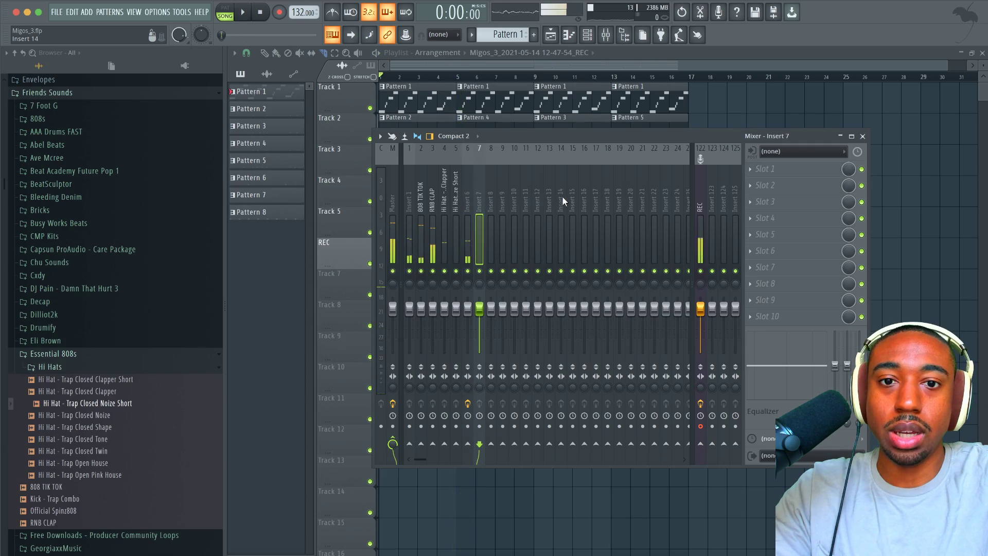
click(797, 176)
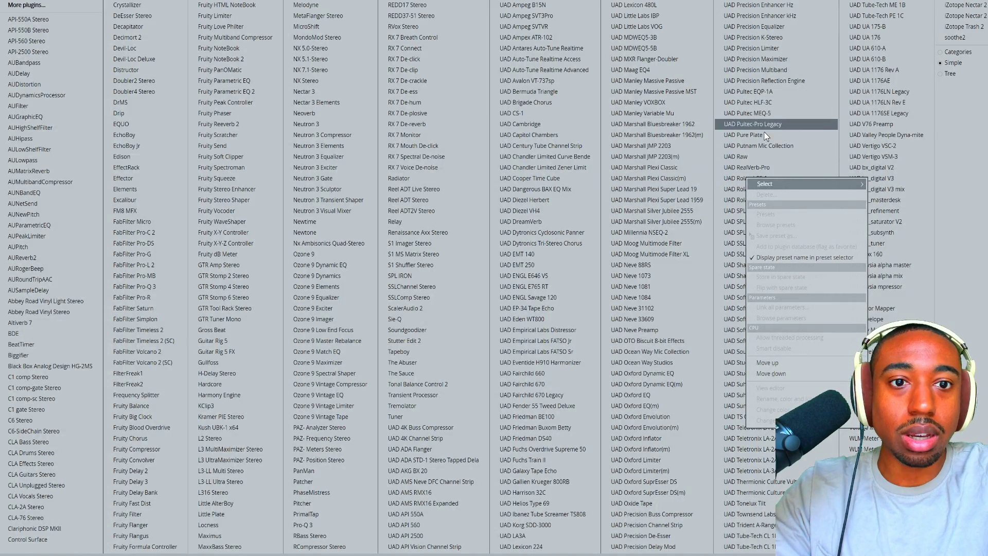
click(754, 167)
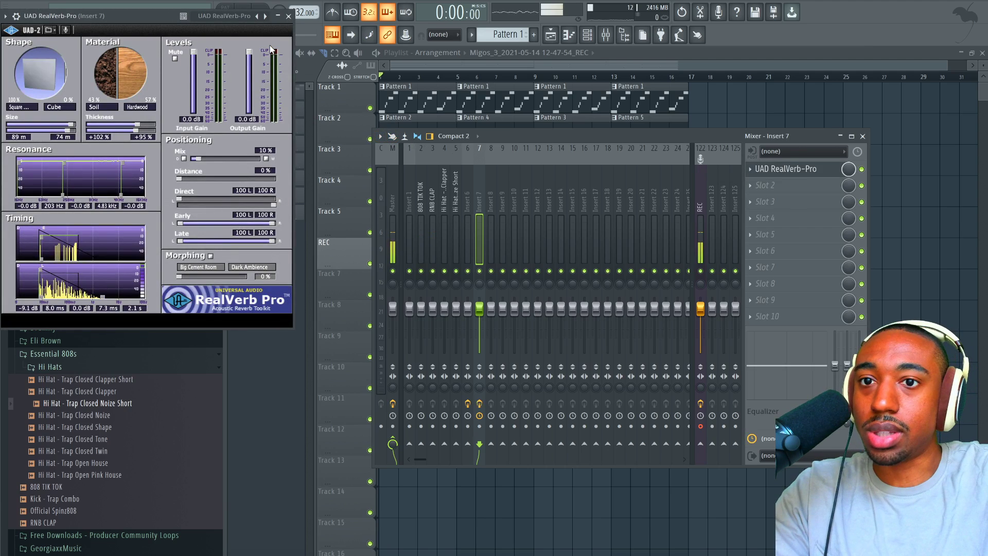
click(255, 13)
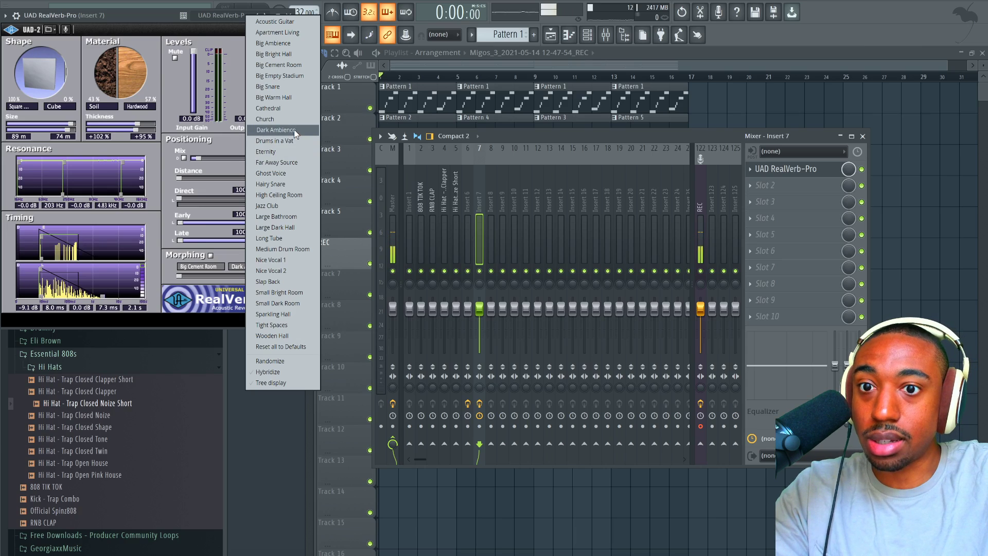
click(291, 97)
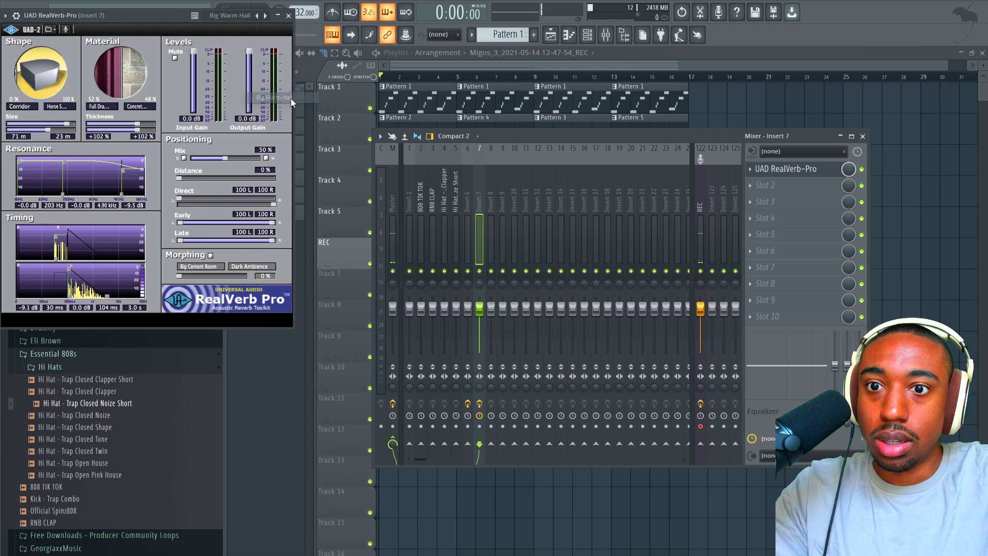
click(288, 16)
Route vocal insert 6 to reverb insert 7 during playback and try another routing option for that send
click(465, 192)
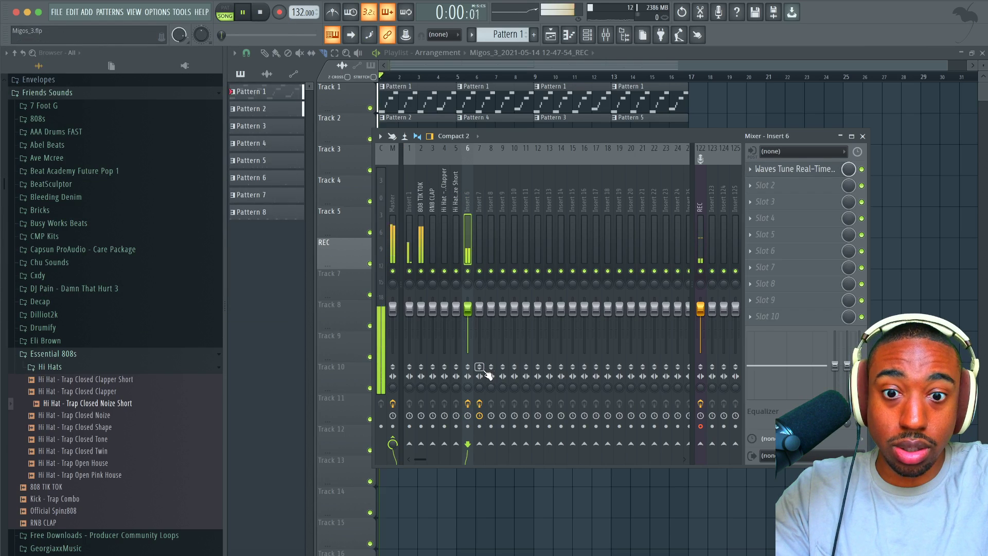
click(479, 444)
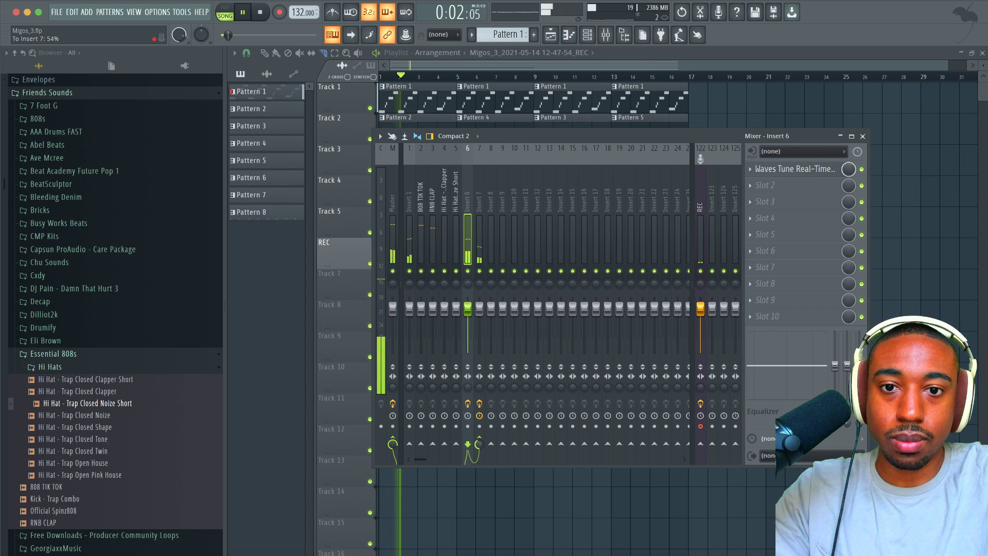
key(space)
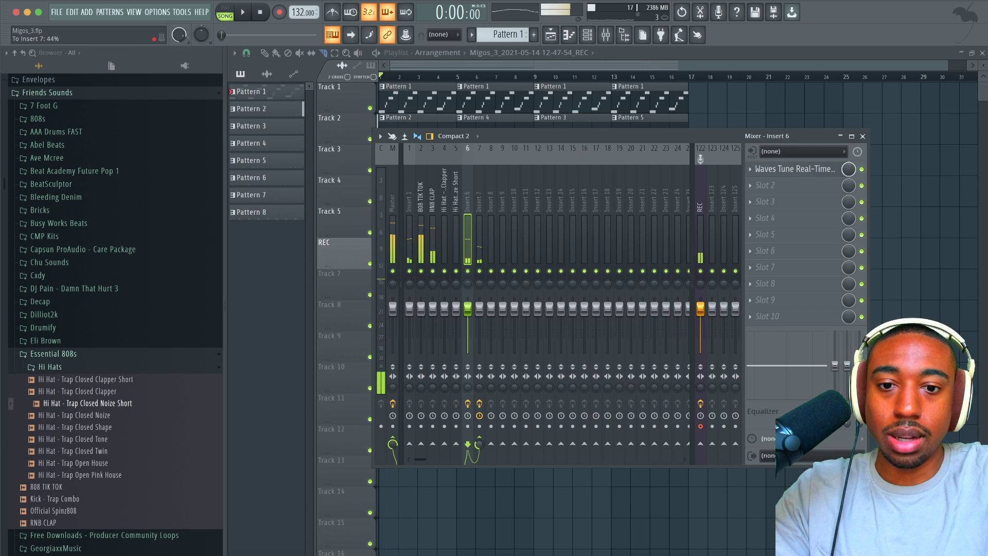
right_click(478, 445)
click(514, 469)
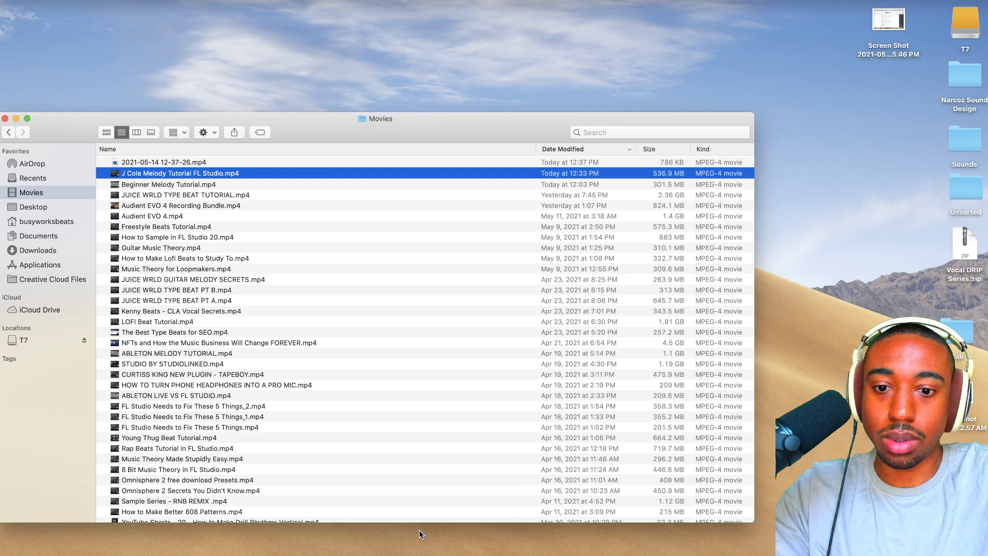
Relaunch FL Studio and open the most recently modified project, Migos_3.flp, from the Tutorials folder
click(409, 554)
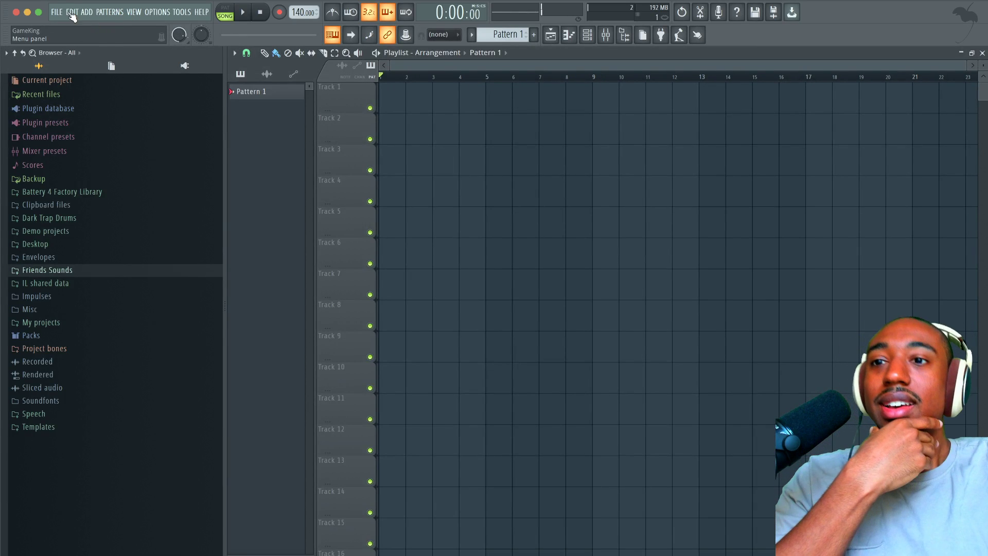
click(57, 11)
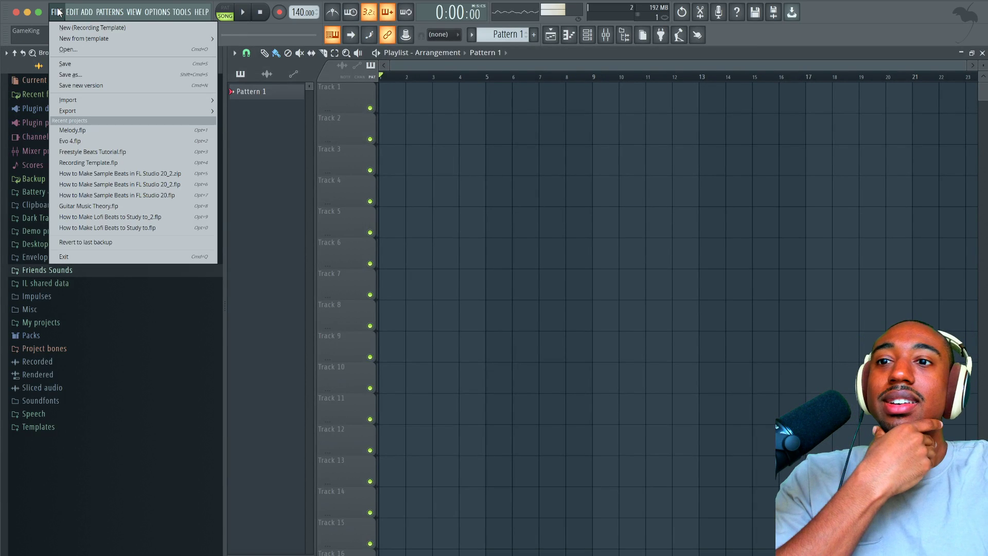
click(100, 47)
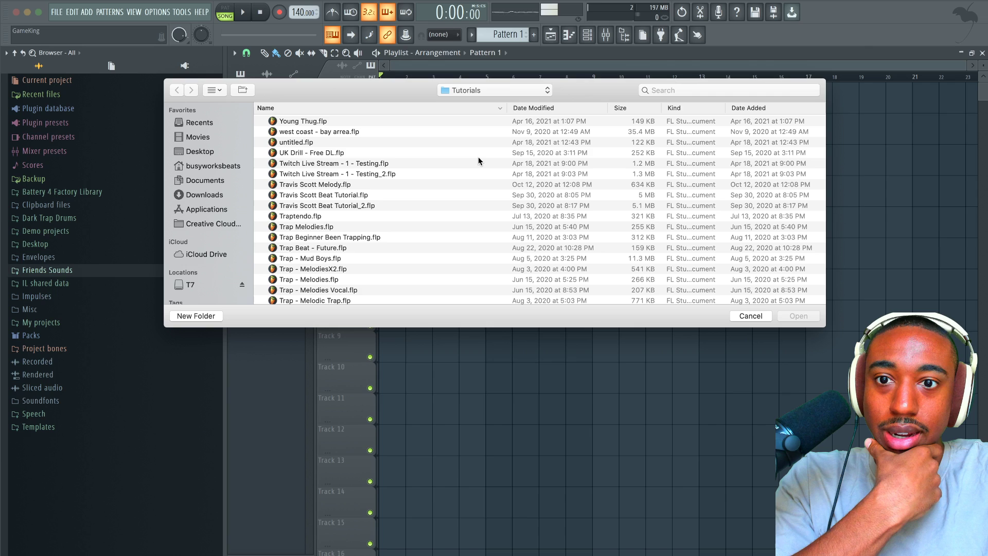
scroll(478, 156, up, 1)
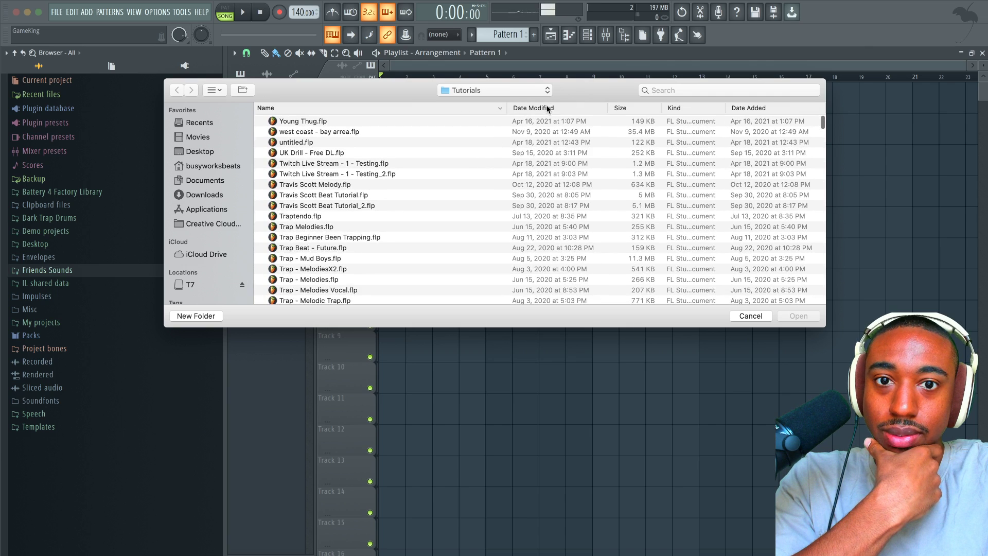
click(549, 107)
click(348, 122)
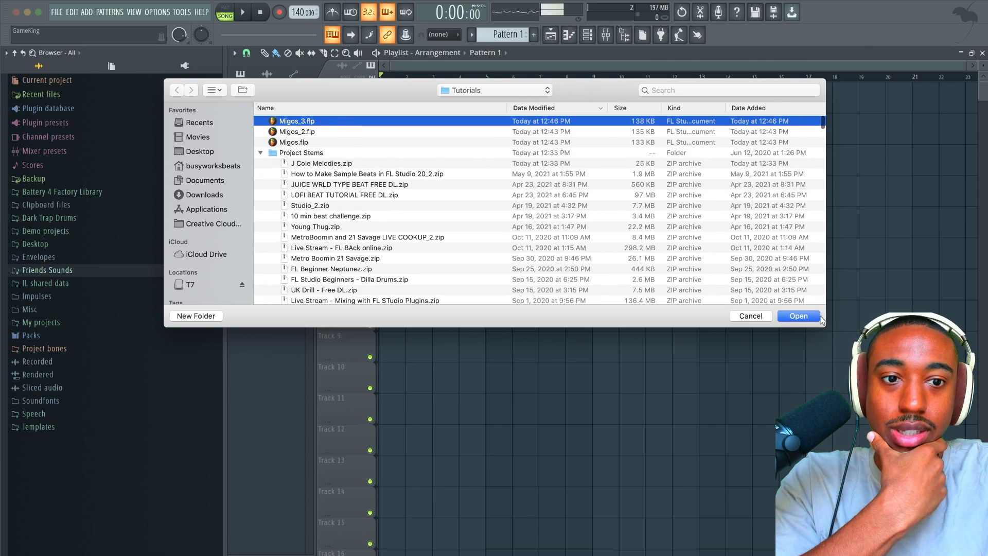
click(798, 316)
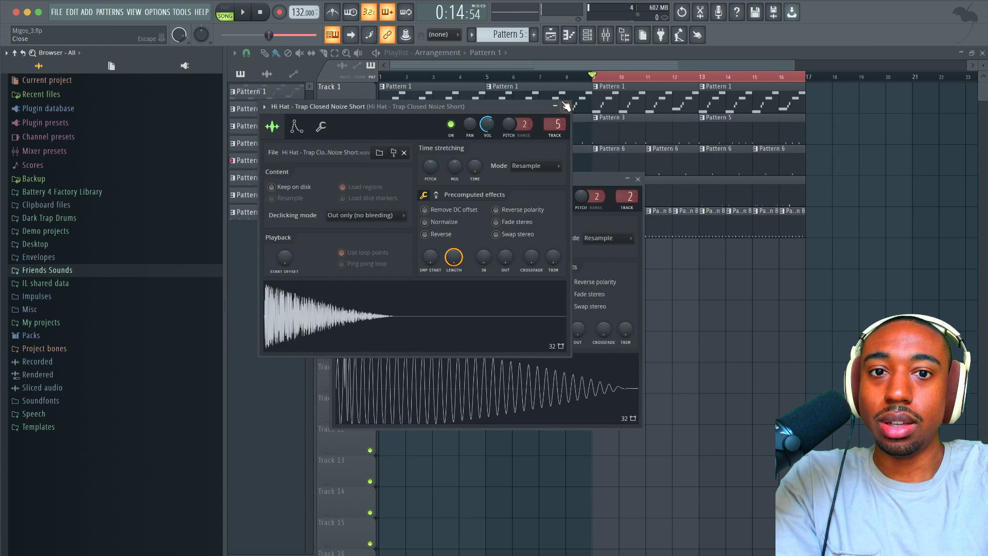
Close the two open sampler windows and clear the time selection over bars 9 to 16 of the playlist
click(565, 106)
click(638, 179)
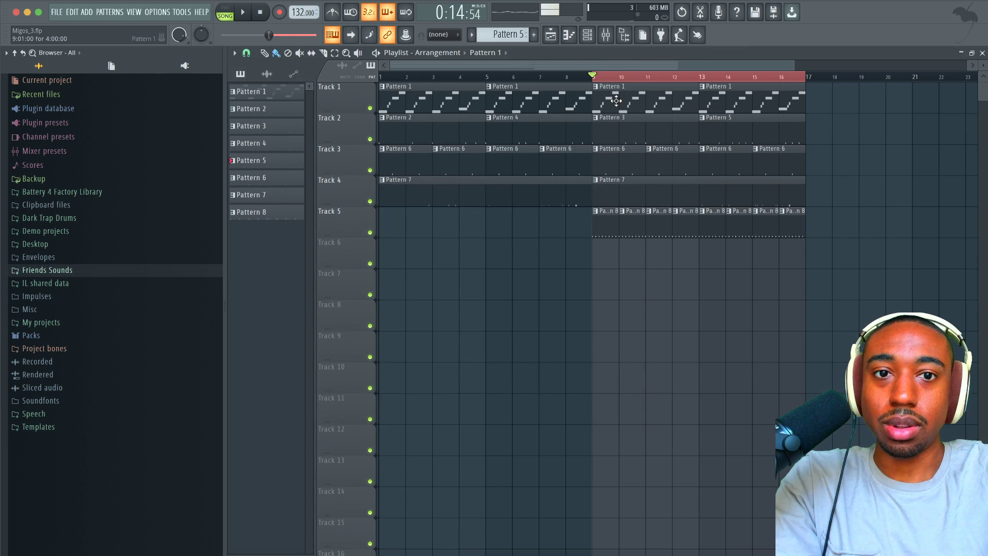
double_click(631, 76)
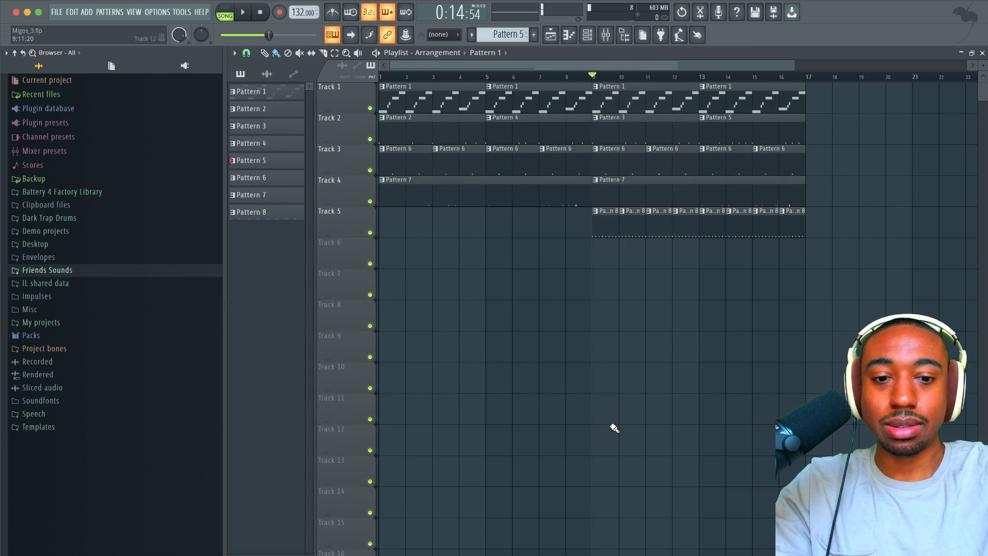
Switch to Loopback, turn the Pass-Thru source off and on again, and minimise the Loopback window
click(689, 553)
scroll(457, 391, down, 5)
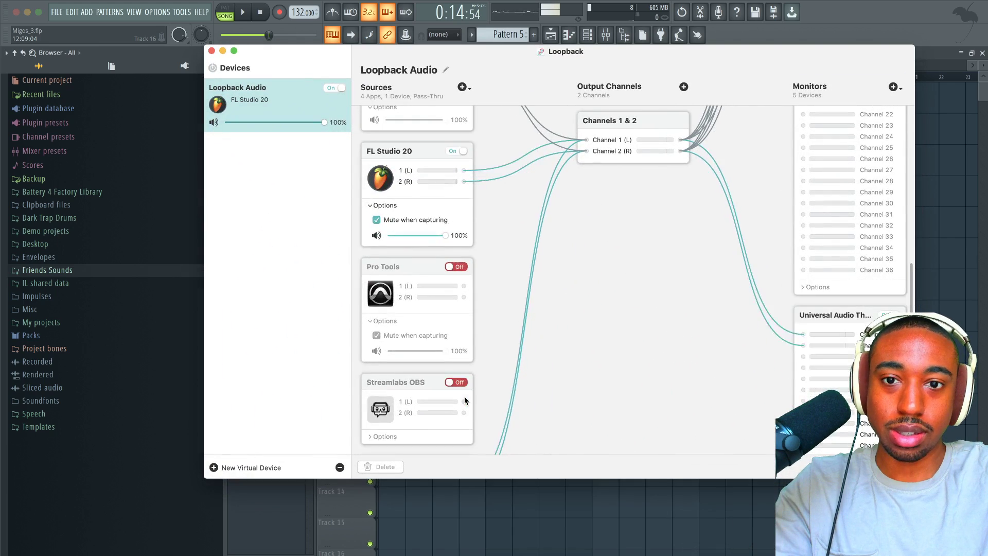
scroll(456, 368, up, 1)
click(457, 335)
click(457, 334)
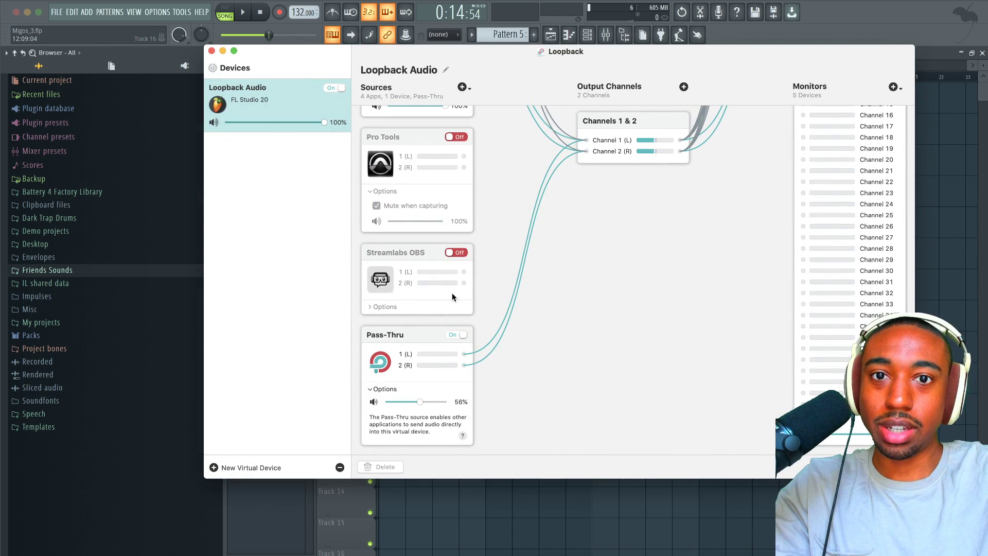
click(222, 51)
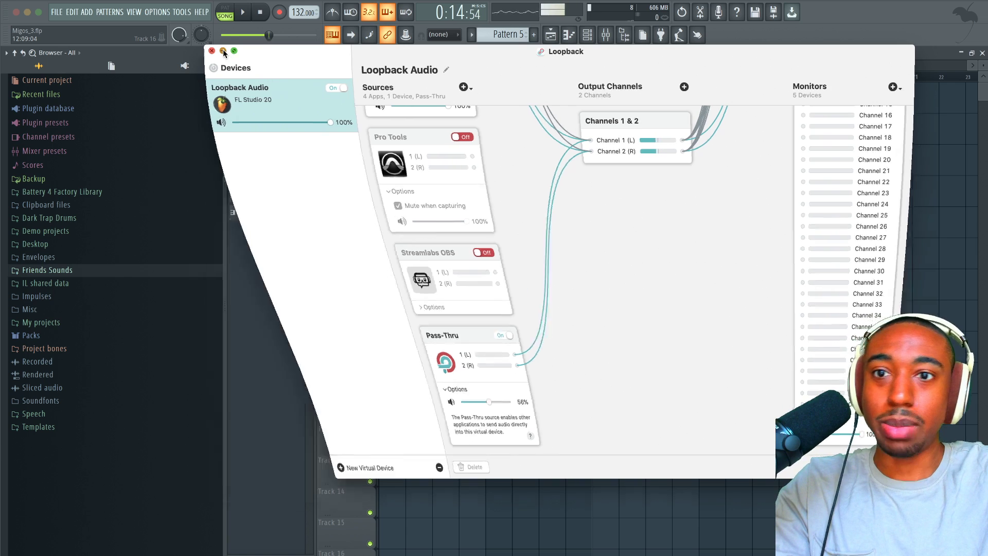
Play the beat while toggling insert 122's mute, and lower the 808 TIK TOK insert's volume to about 81% (-4.4 dB)
click(587, 35)
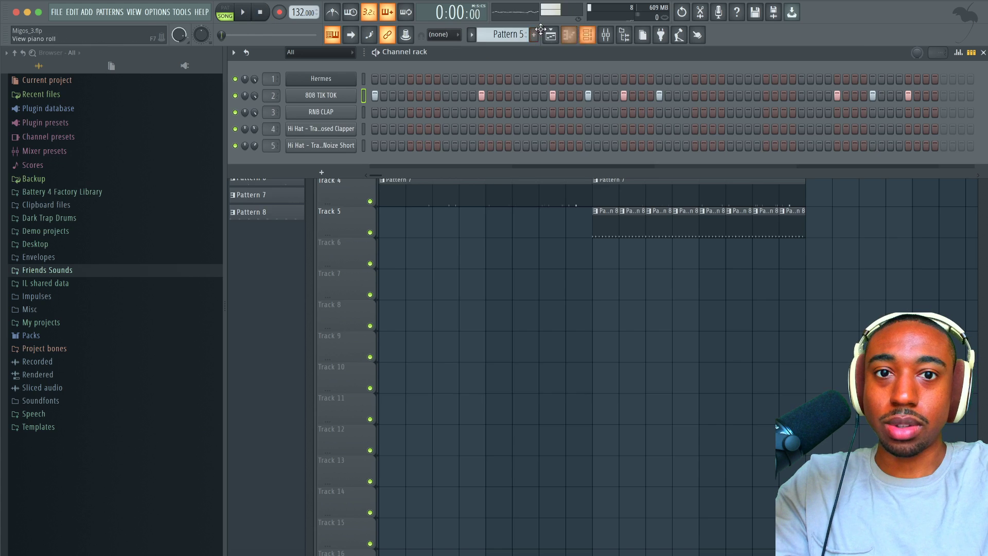
click(607, 35)
key(space)
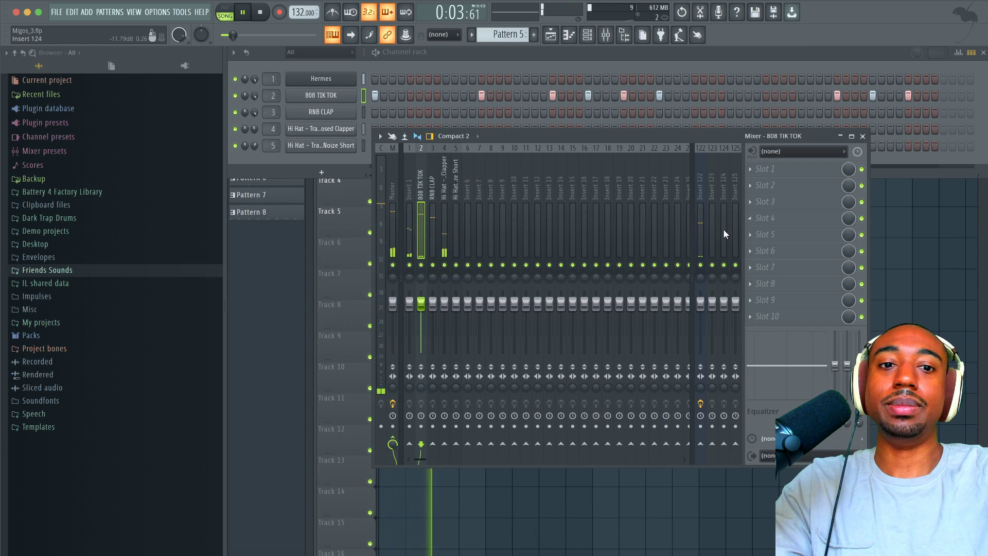
click(701, 266)
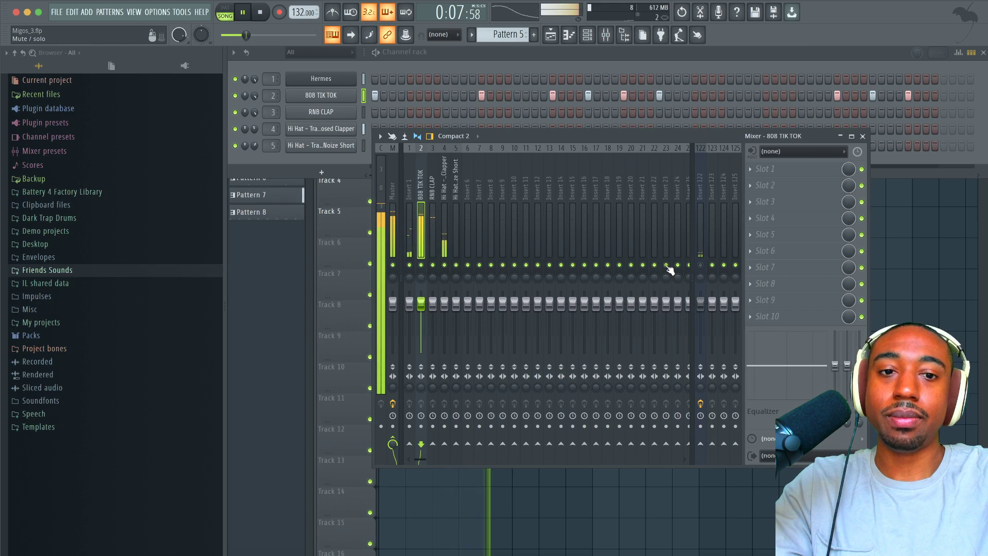
click(700, 265)
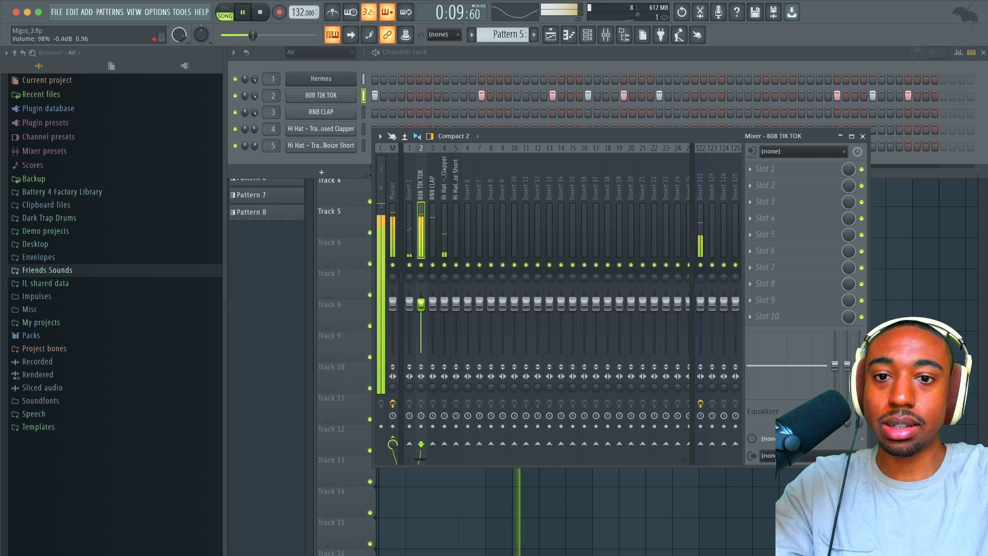
drag(421, 304, 421, 312)
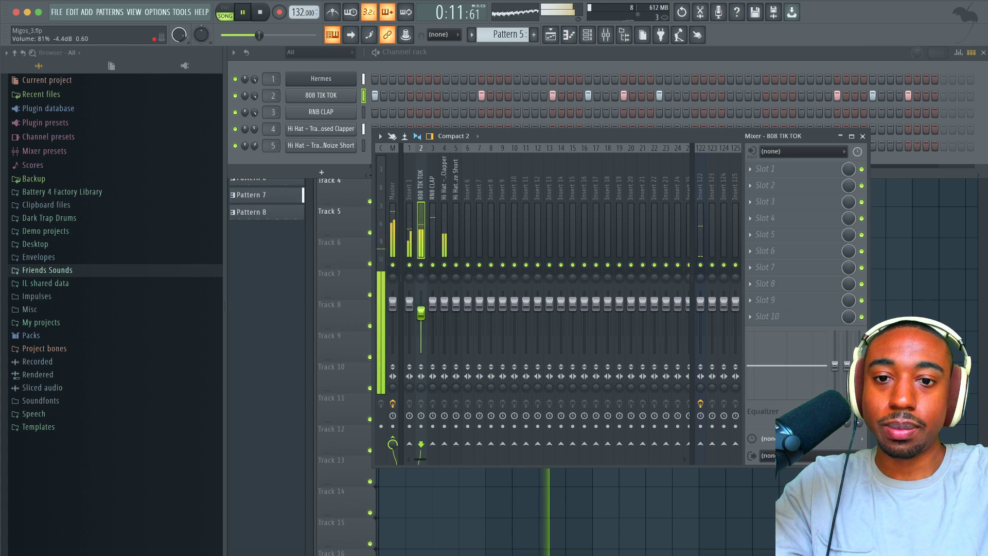
click(700, 265)
Listen to more of the arrangement with the lowered 808, stop playback and return to the playlist
right_click(948, 251)
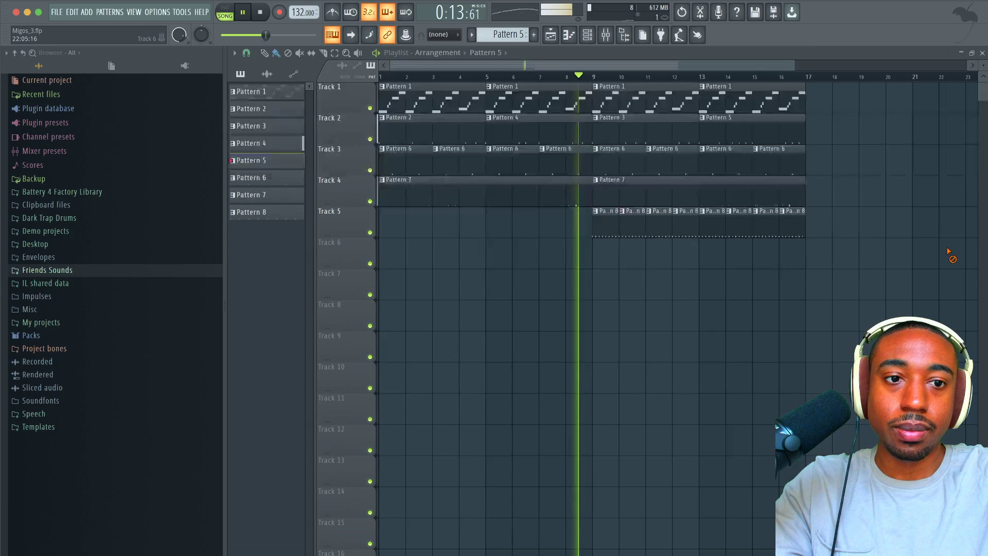
click(587, 34)
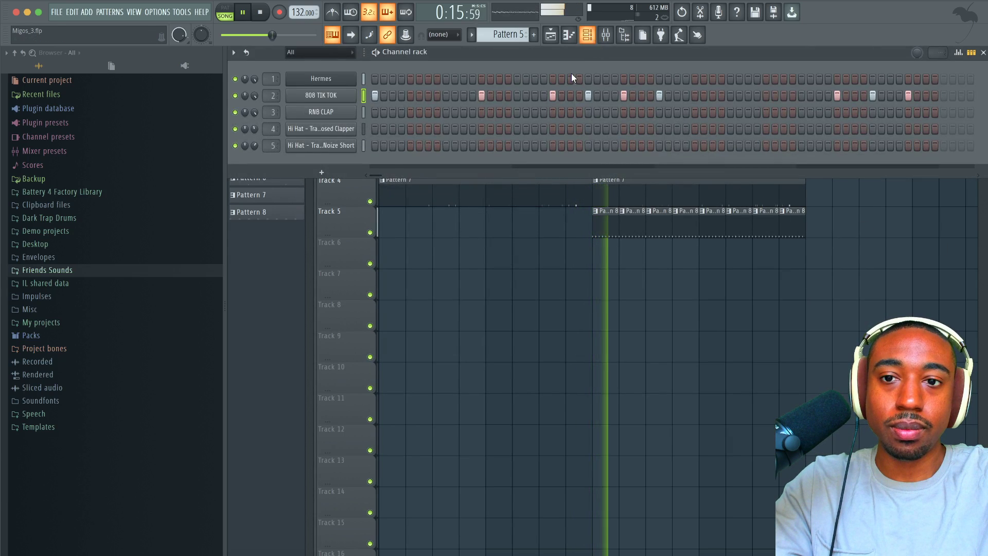
click(624, 35)
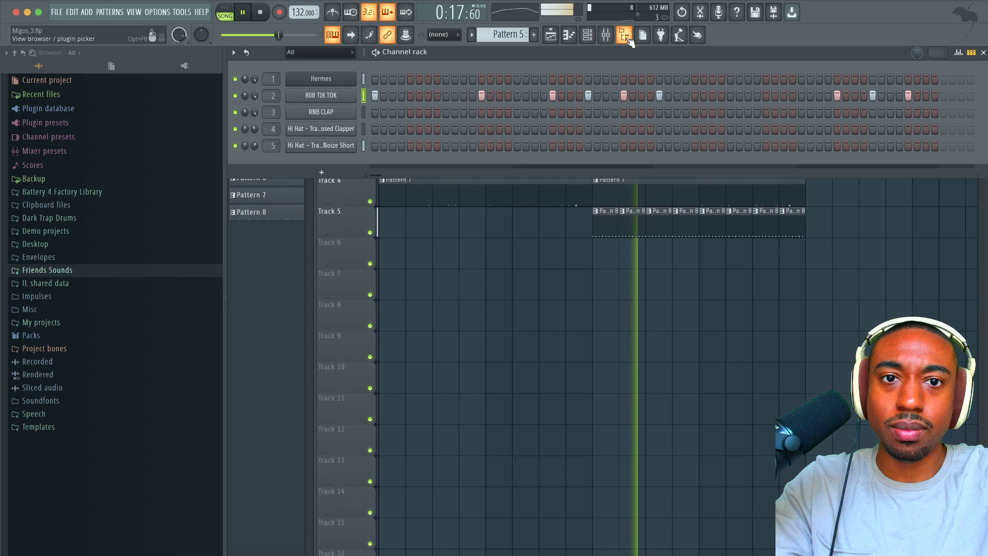
click(605, 34)
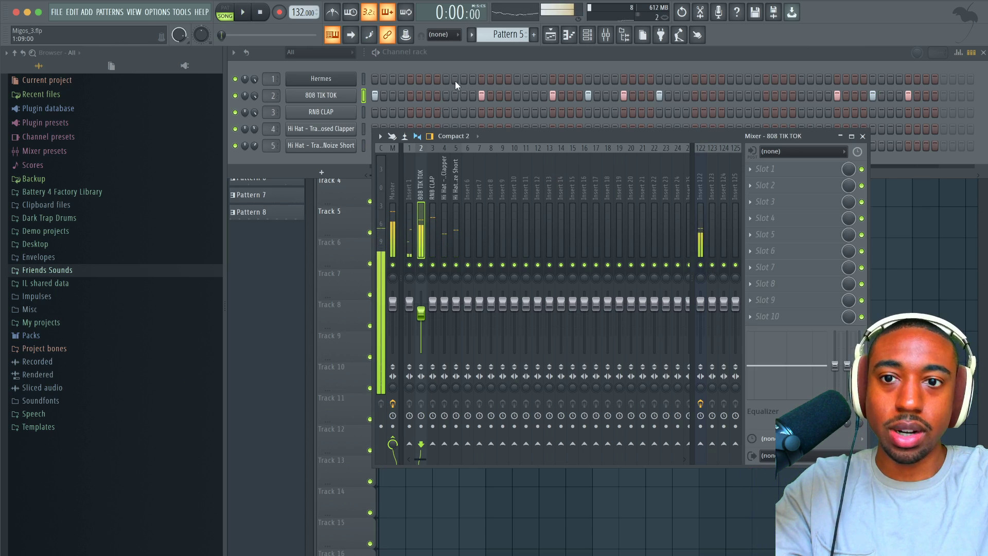
click(468, 61)
key(F5)
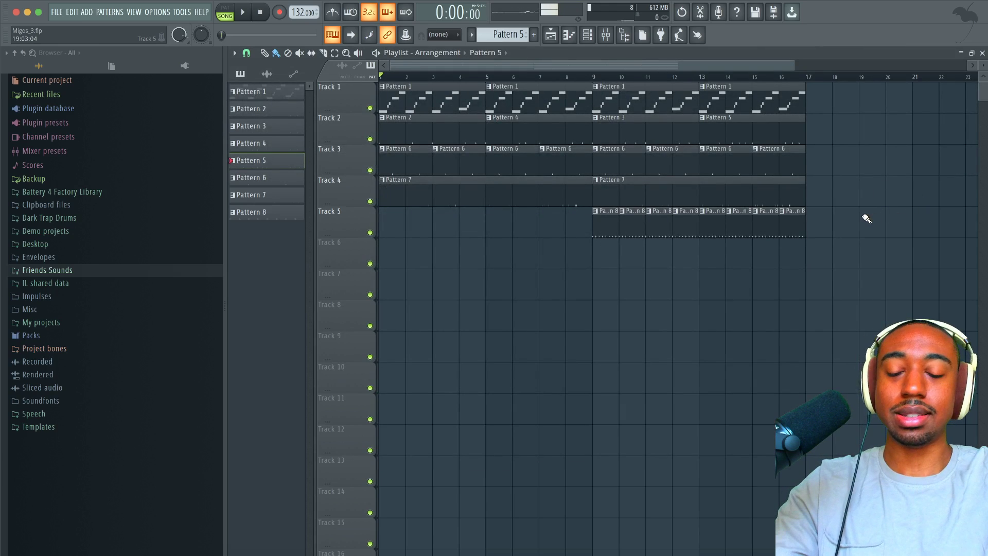